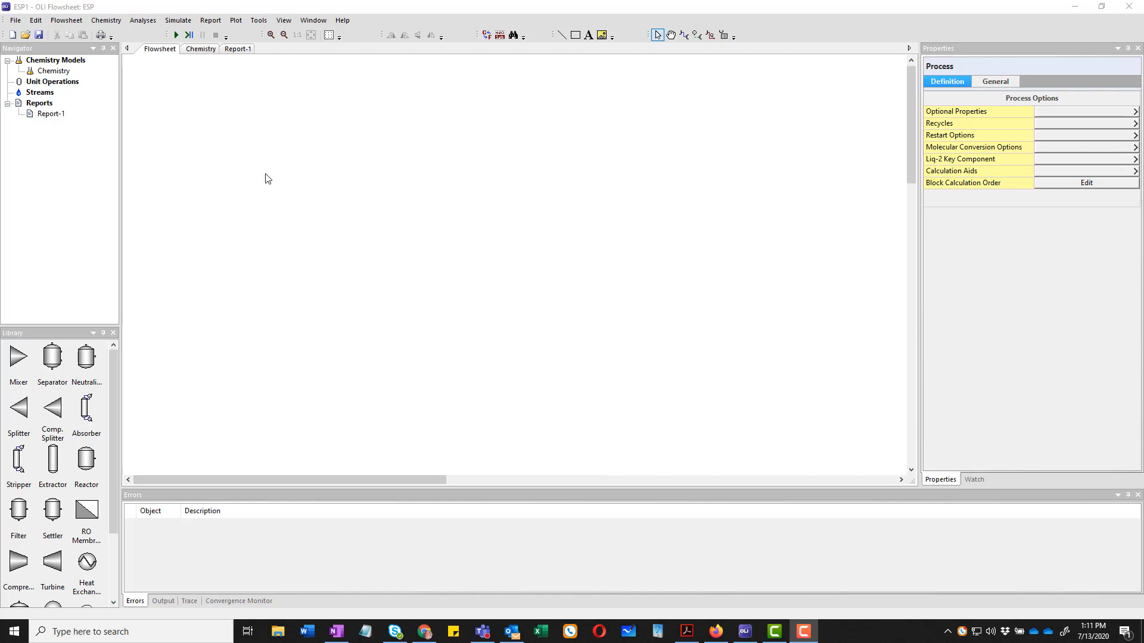
# Step: Review the workspace areas: navigator, unit operation library, properties, and the errors, output, trace and convergence monitor views
pyautogui.click(68, 51)
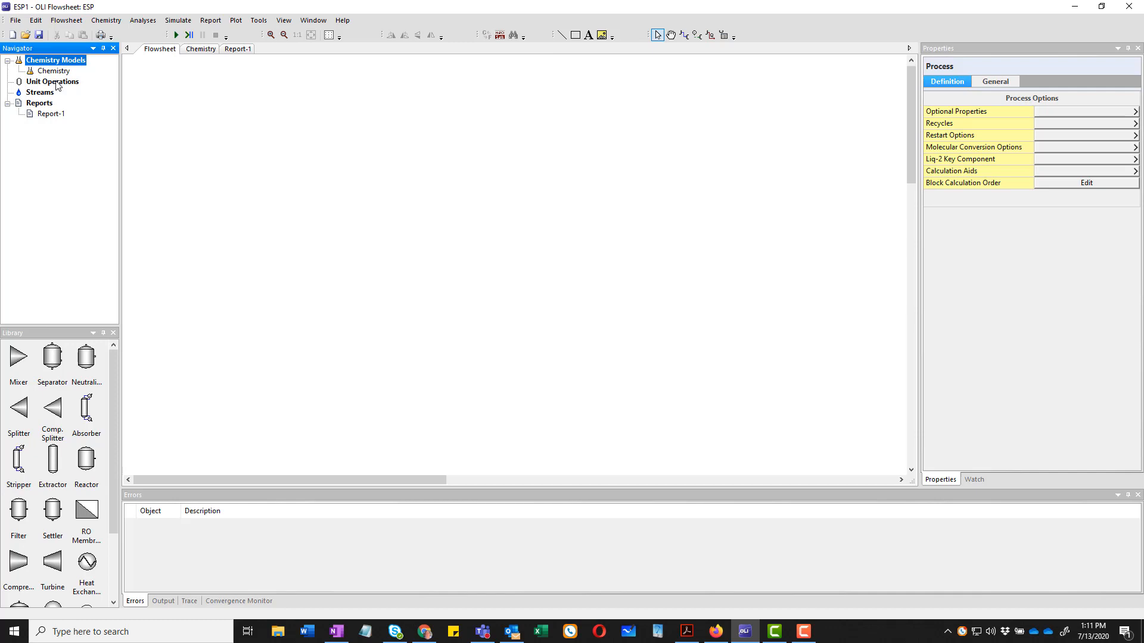
pyautogui.click(52, 333)
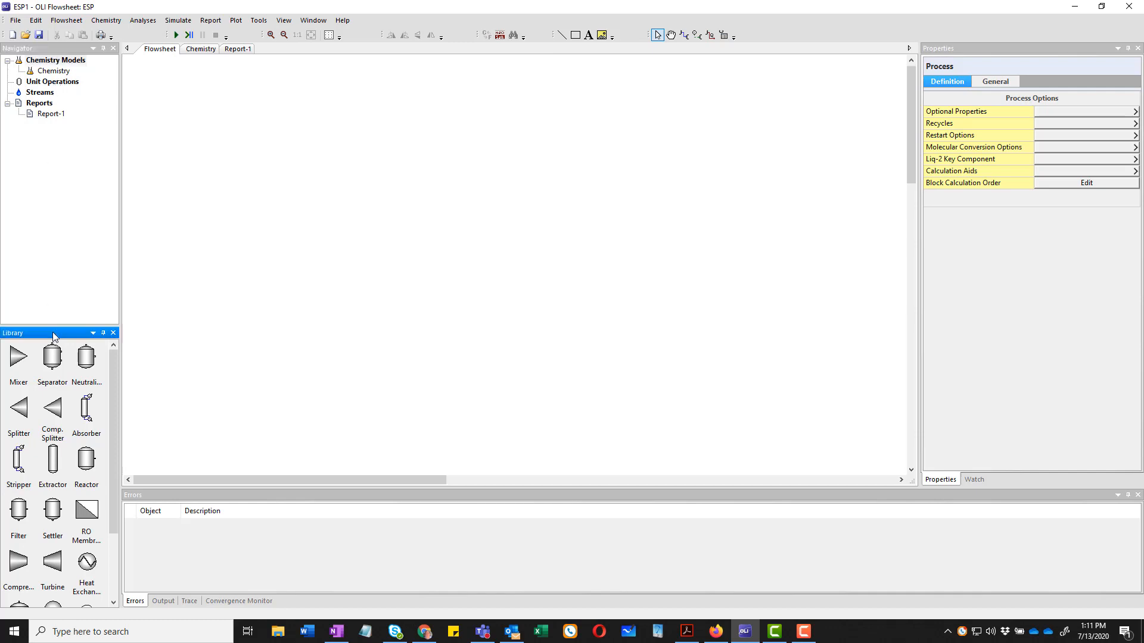
pyautogui.click(1045, 54)
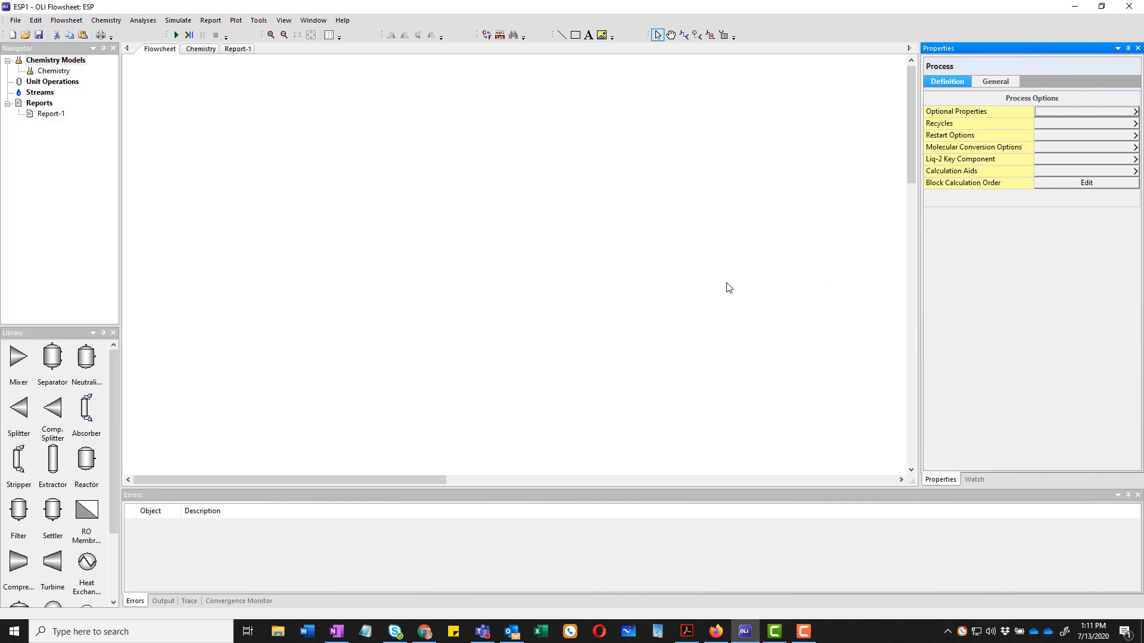
pyautogui.click(514, 499)
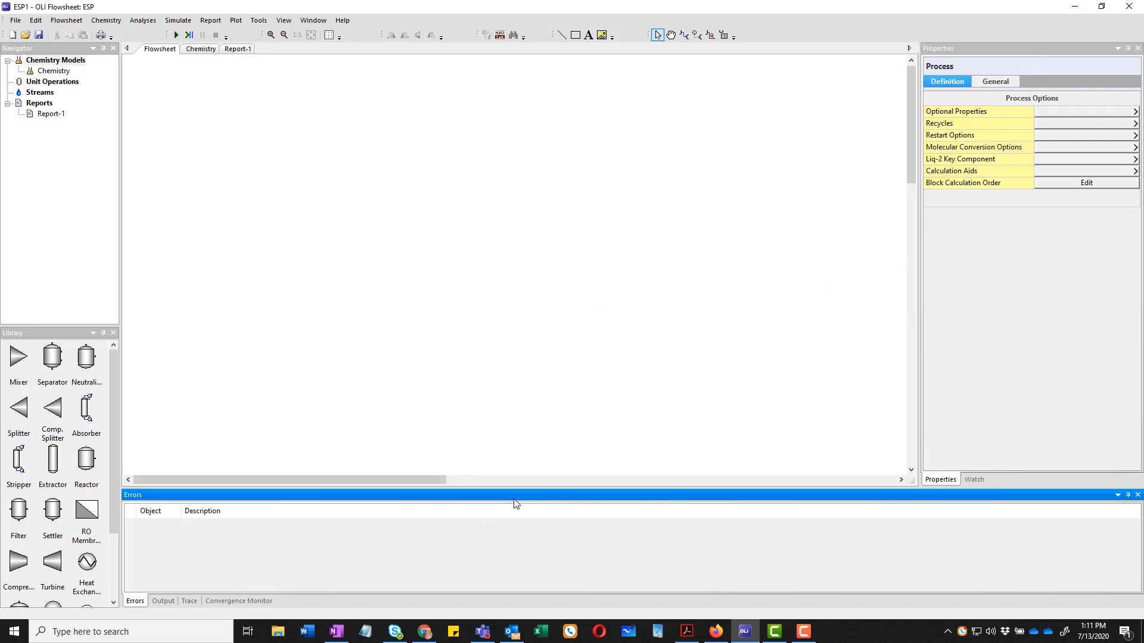
pyautogui.click(163, 602)
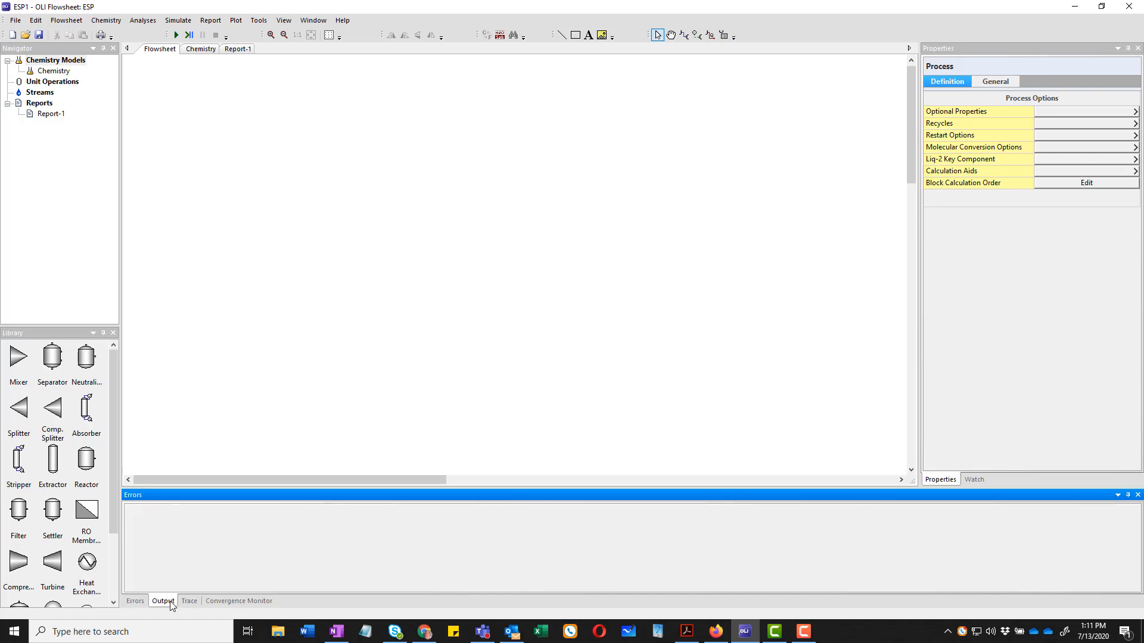
pyautogui.click(193, 600)
pyautogui.click(220, 601)
pyautogui.click(163, 602)
# Step: Look over the chemistry model and the report, and check which additional databanks are available for the Aqueous (H+ ion) framework
pyautogui.click(198, 50)
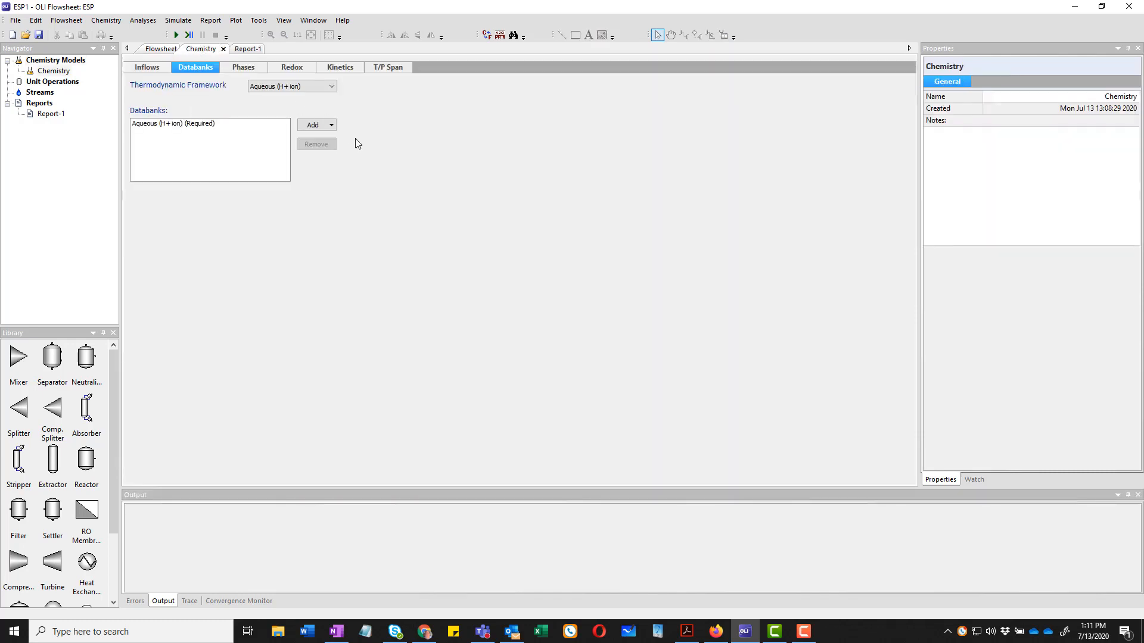
pyautogui.click(250, 50)
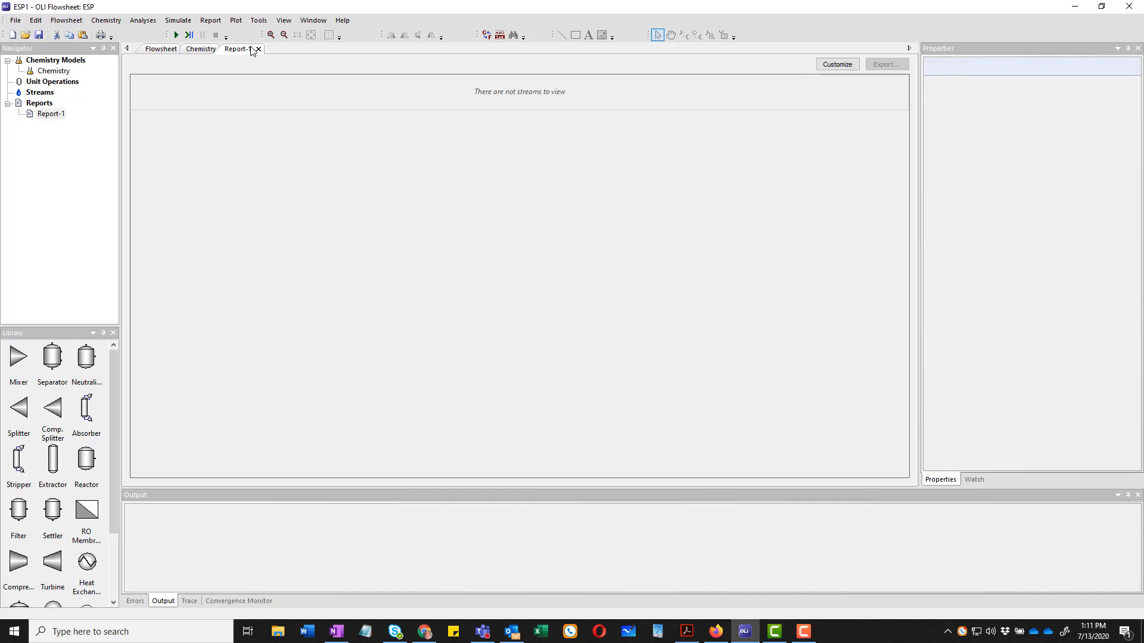
pyautogui.click(201, 52)
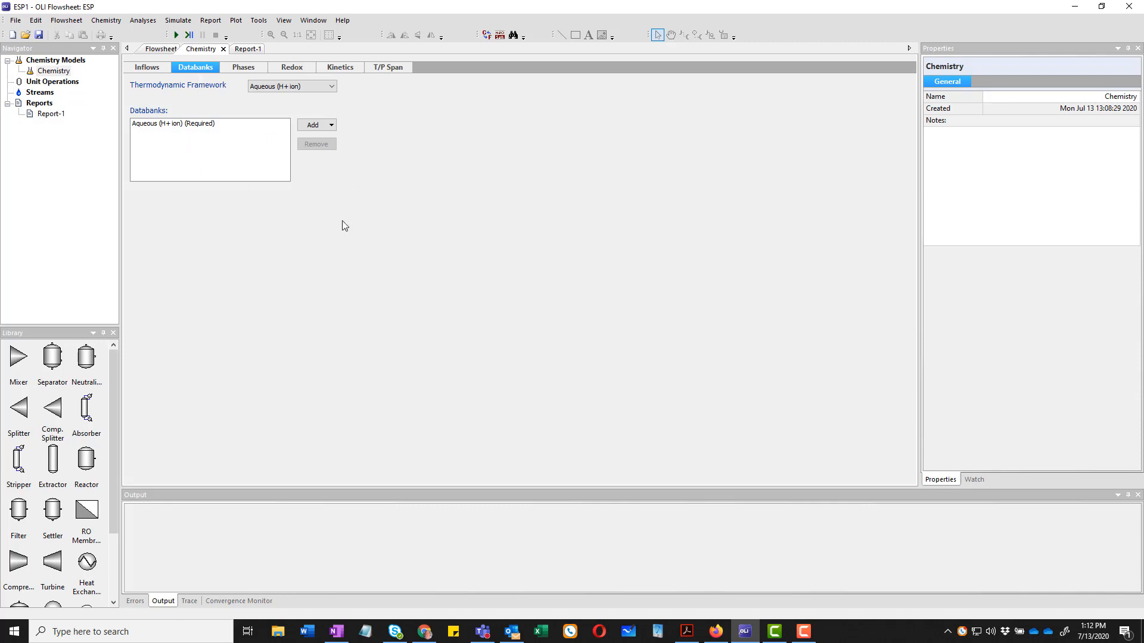
pyautogui.click(328, 125)
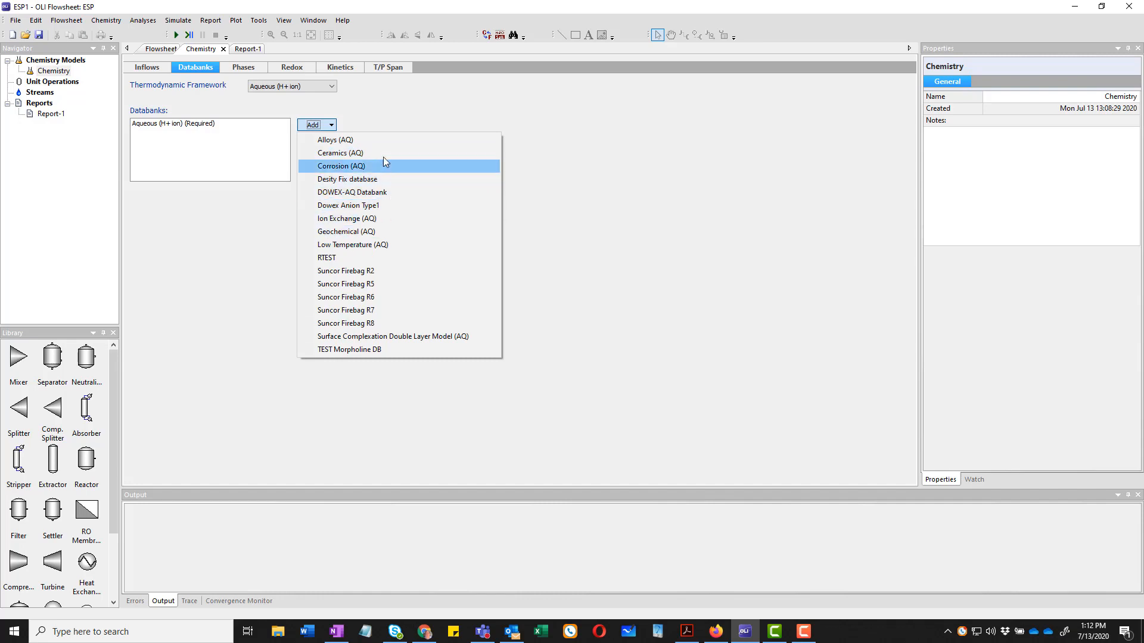
pyautogui.click(262, 245)
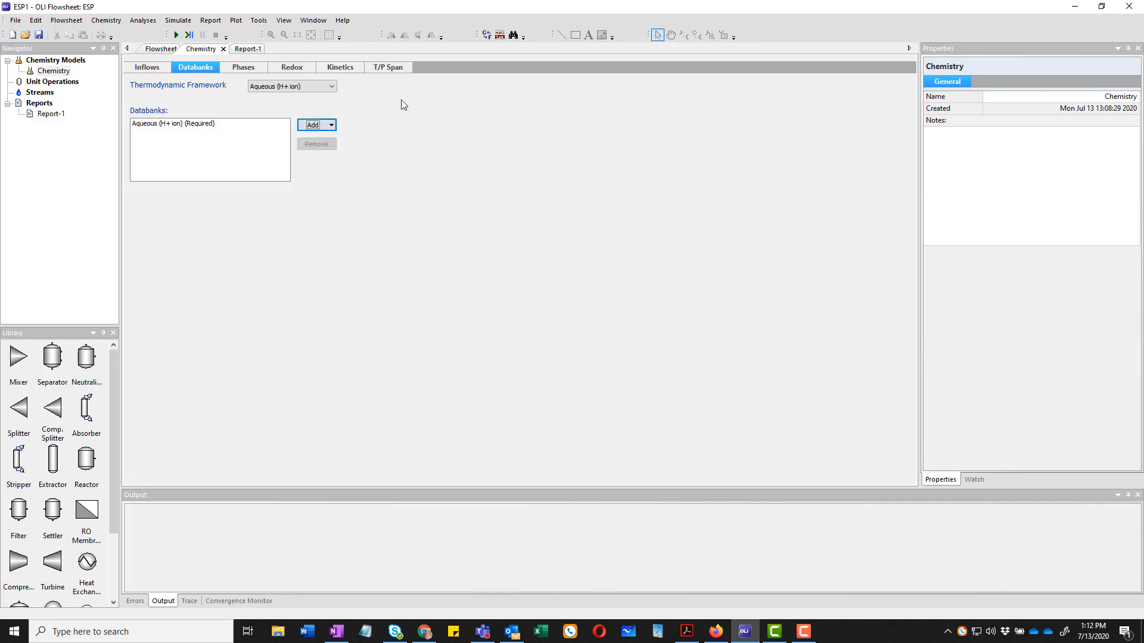
# Step: Add NH3, CO2 and SO2 as inflows to the chemistry model
pyautogui.click(150, 67)
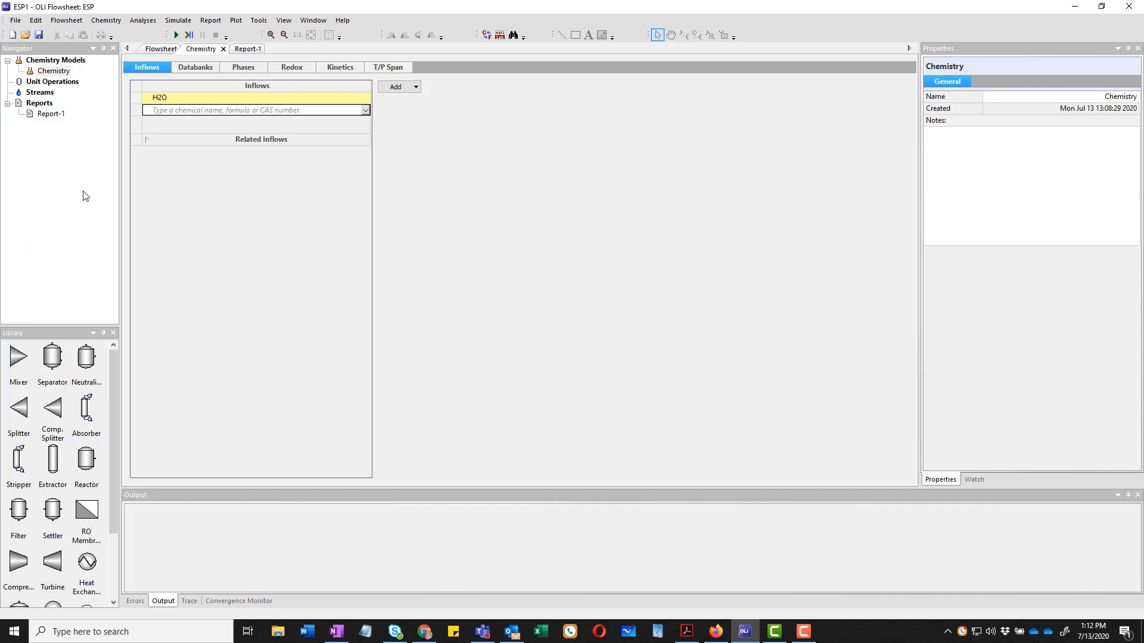
pyautogui.click(206, 112)
pyautogui.write('NH3')
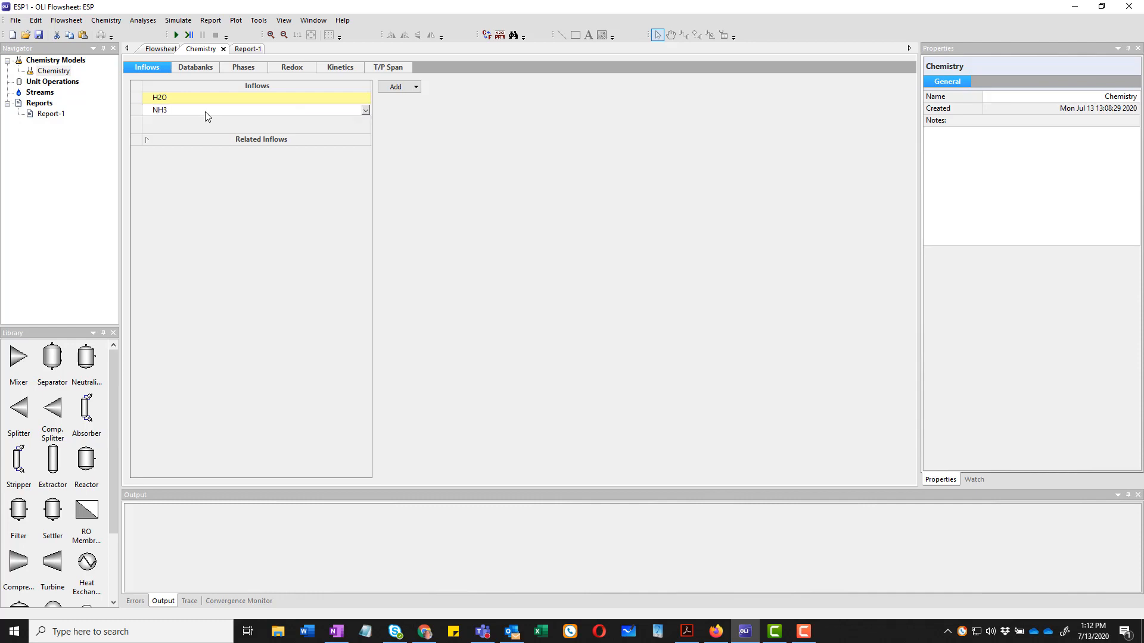
pyautogui.press('Return')
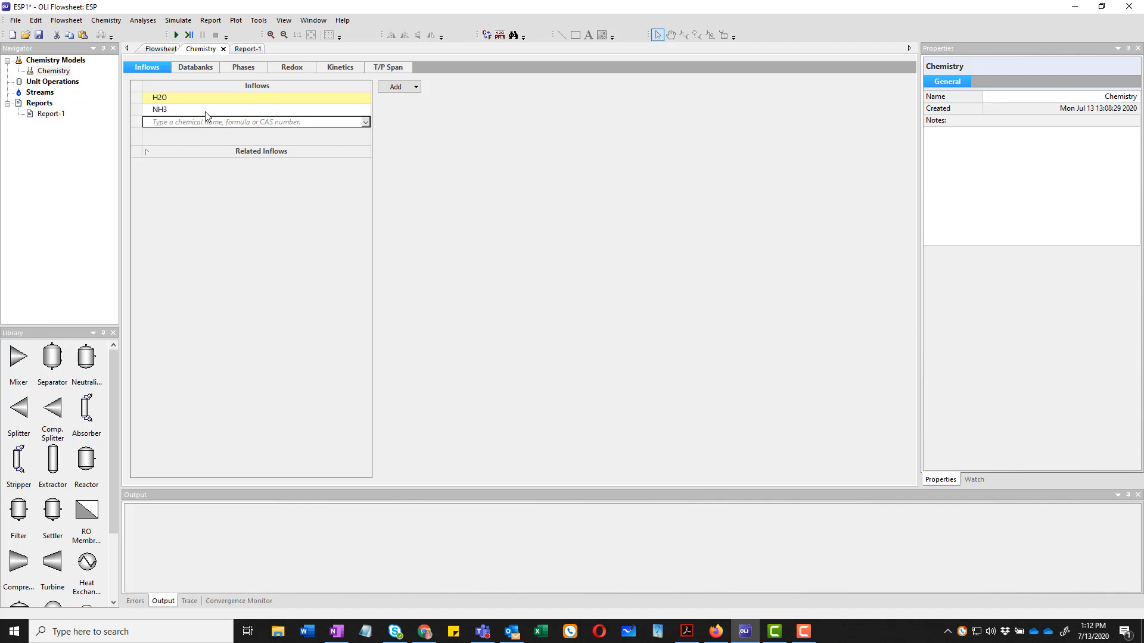
pyautogui.write('co')
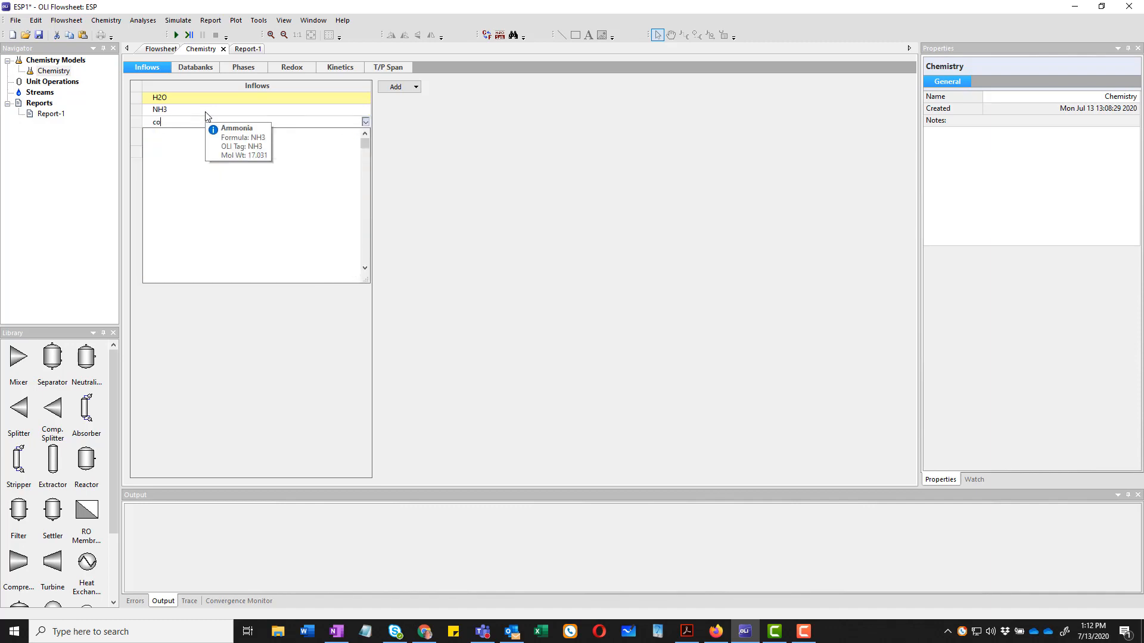
pyautogui.write('2')
pyautogui.press('Return')
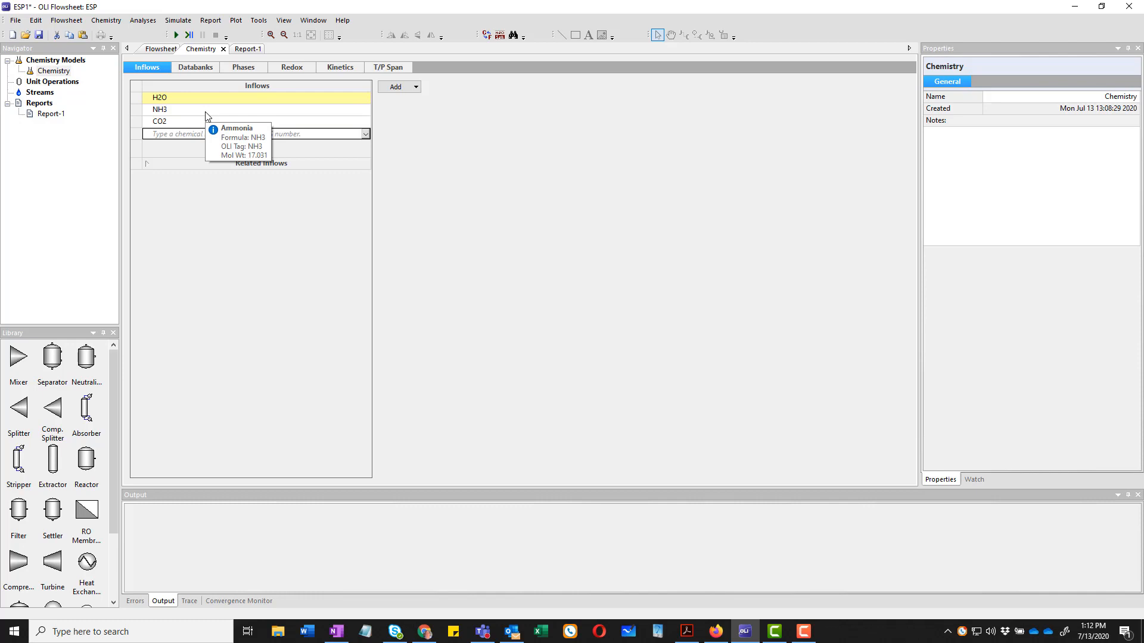
pyautogui.write('so2')
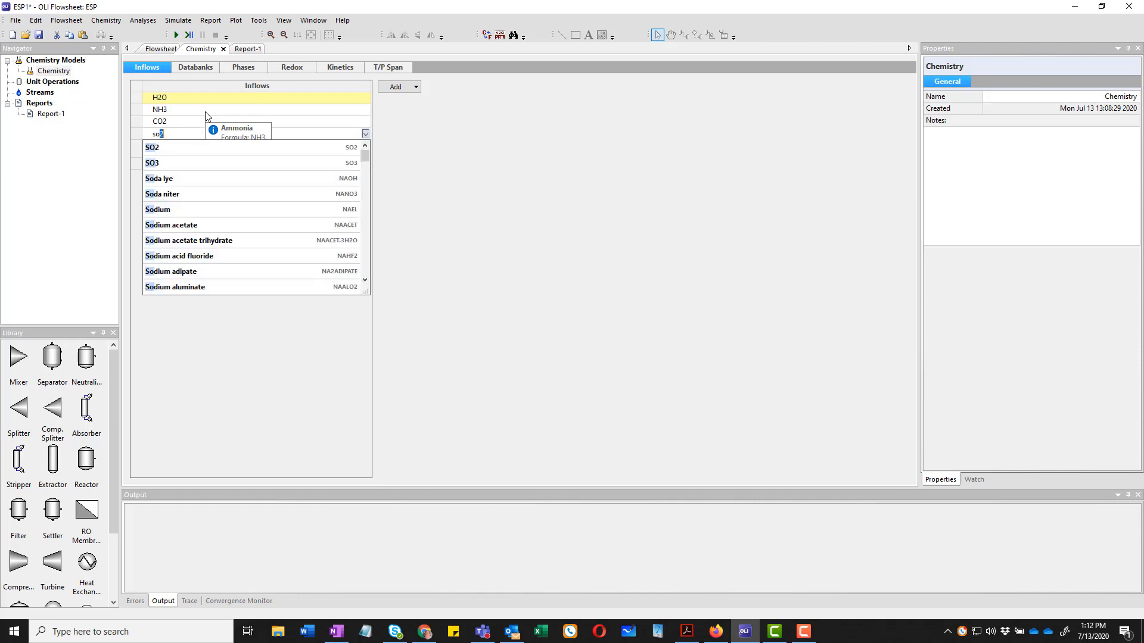
pyautogui.press('Return')
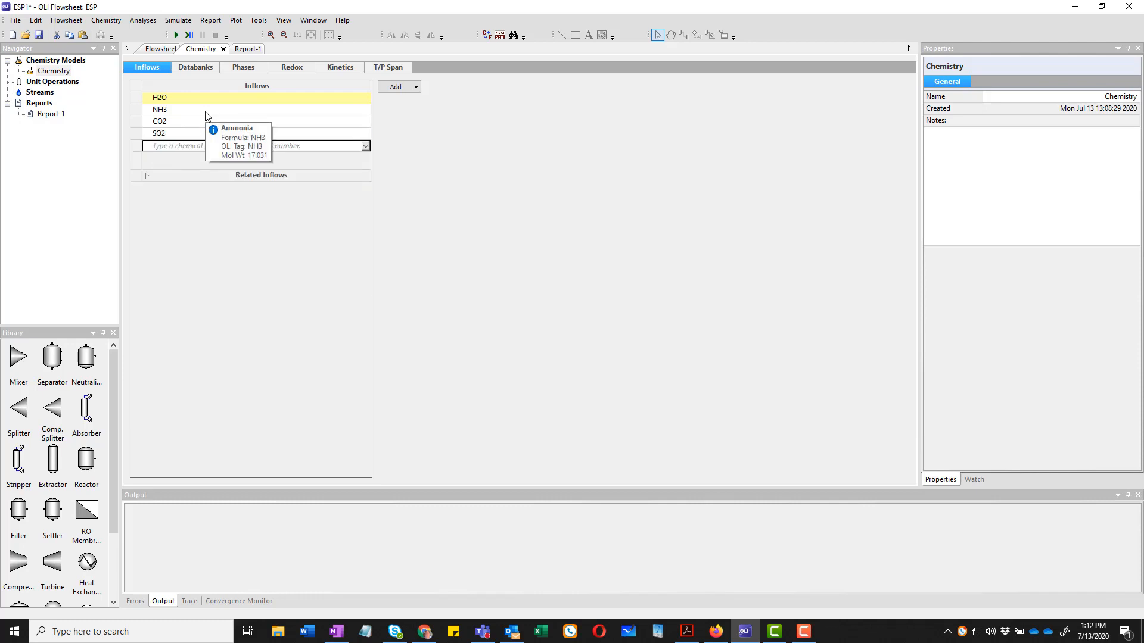
# Step: Add HCl, H2SO4 and NaOH to the chemistry model's inflows
pyautogui.write('hcl')
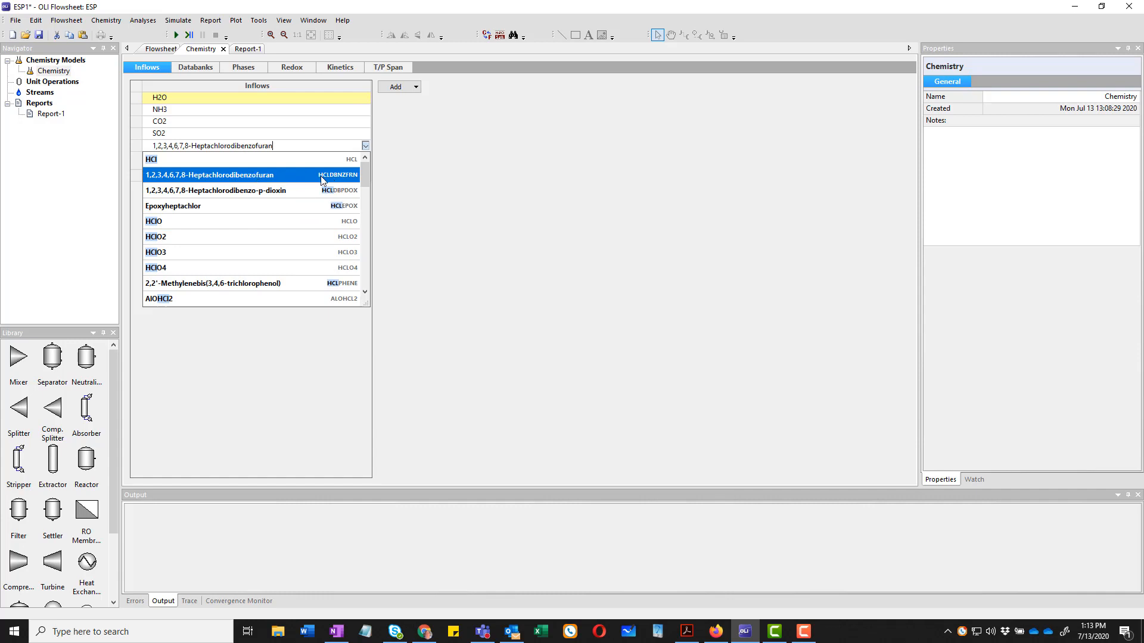
pyautogui.click(288, 160)
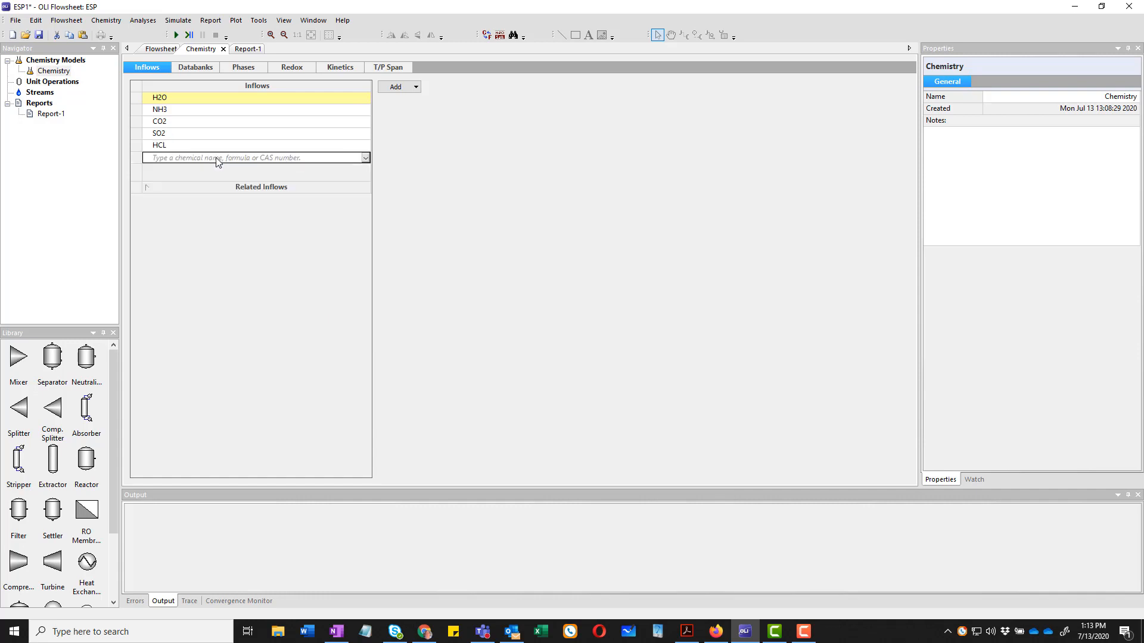
pyautogui.write('h2so4')
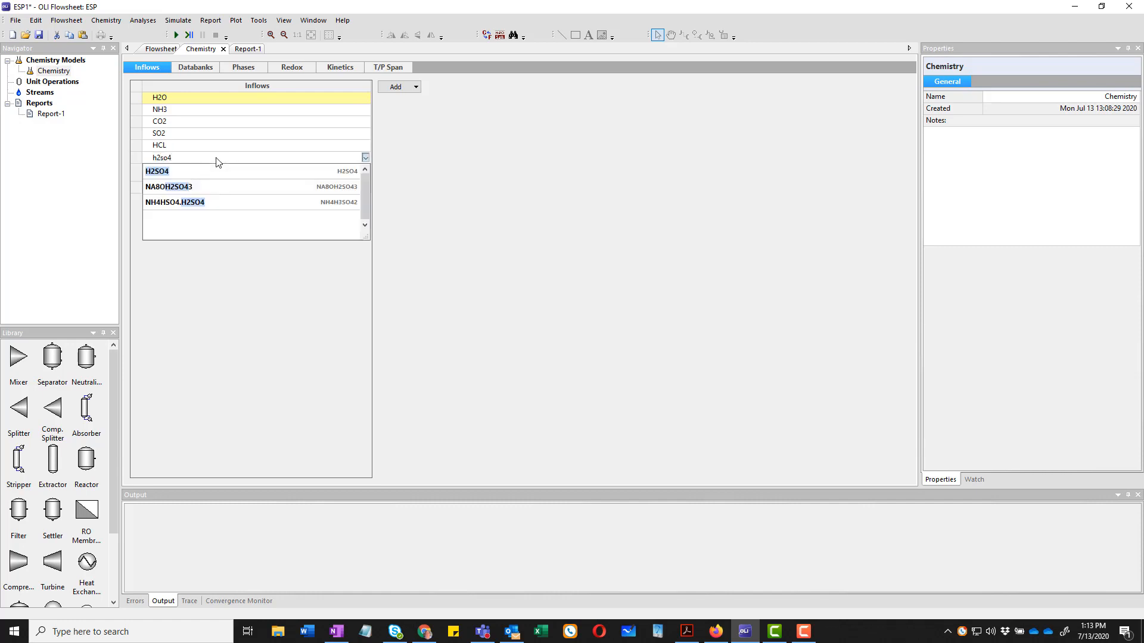
pyautogui.press('Return')
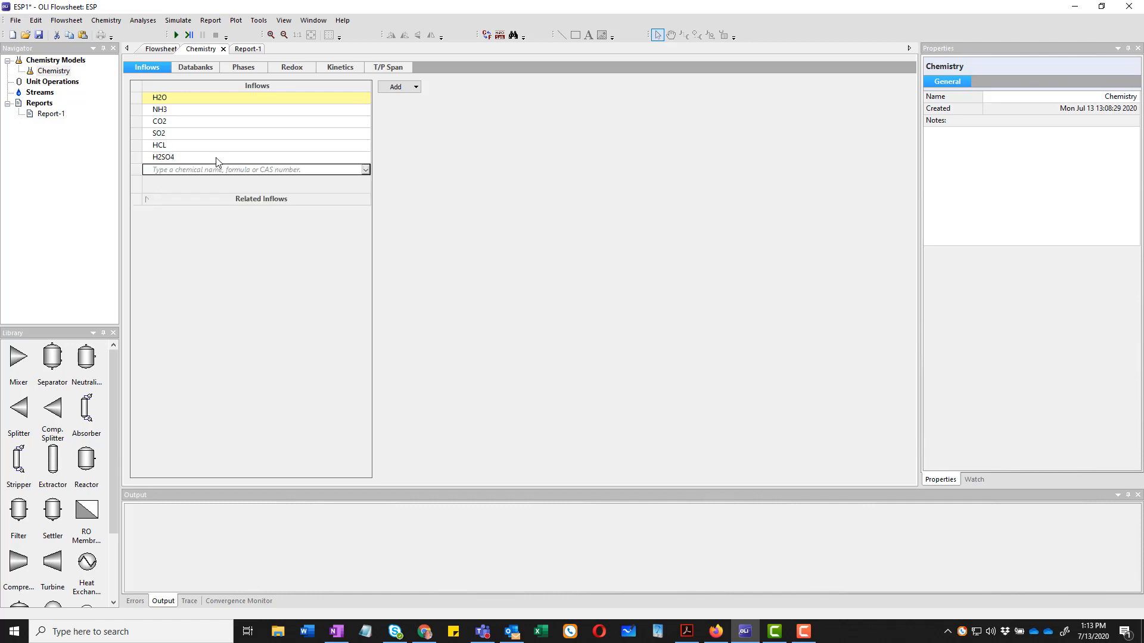
pyautogui.write('naoh')
pyautogui.press('Return')
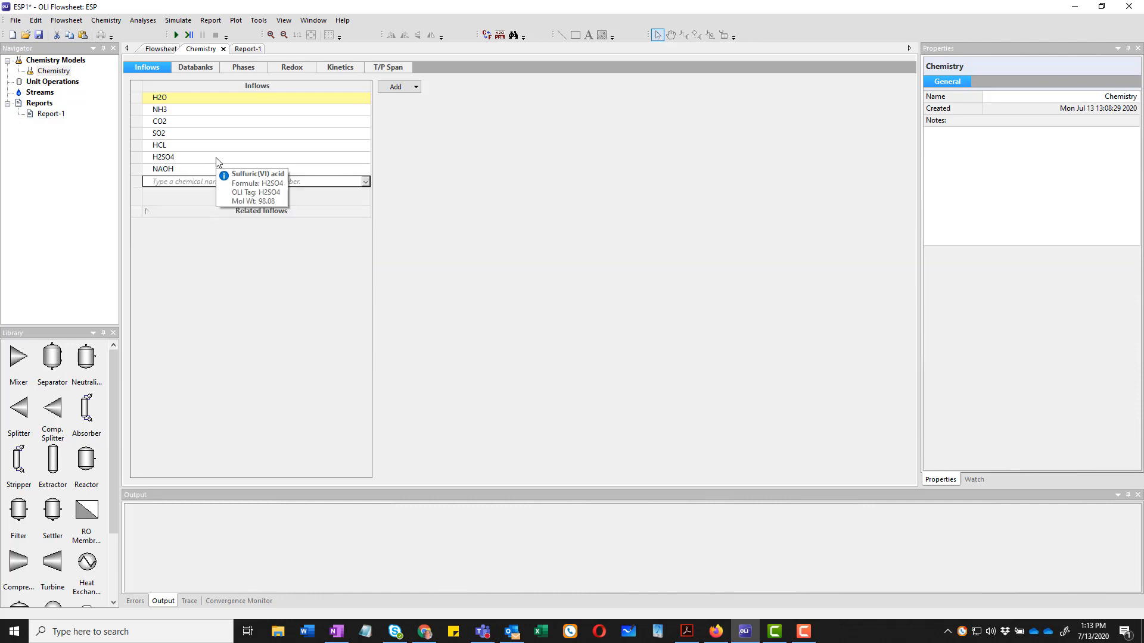
# Step: Examine the chemistry model's included phases, checking the full list of solid phases and the S(+6) solids
pyautogui.click(201, 67)
pyautogui.click(247, 69)
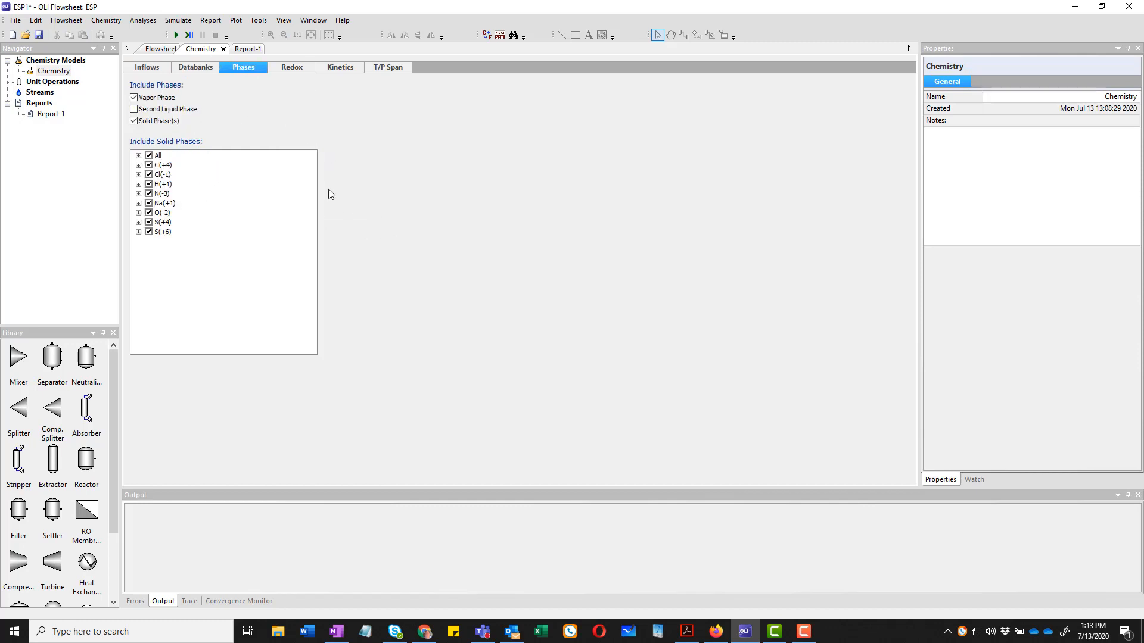
pyautogui.click(139, 156)
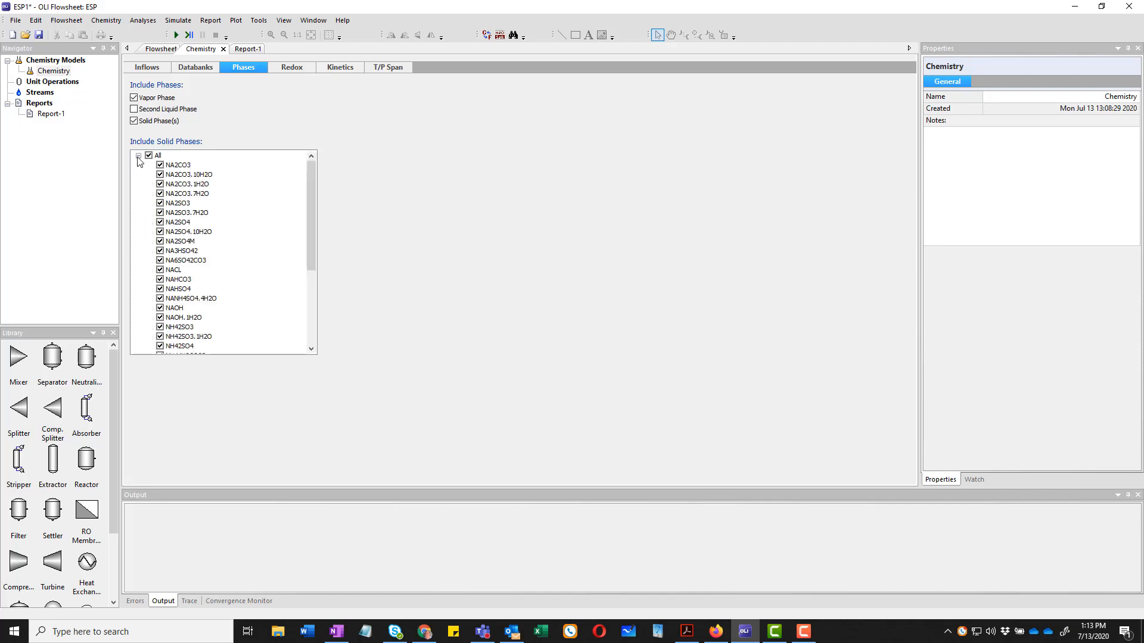
pyautogui.scroll(-4, 249, 230)
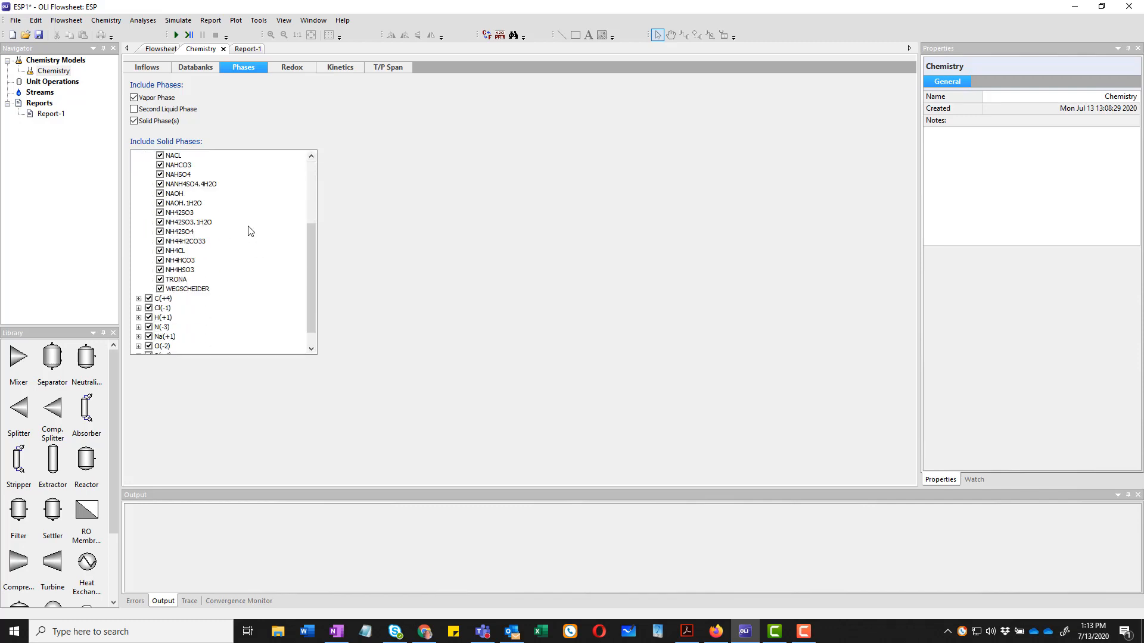
pyautogui.scroll(4, 249, 249)
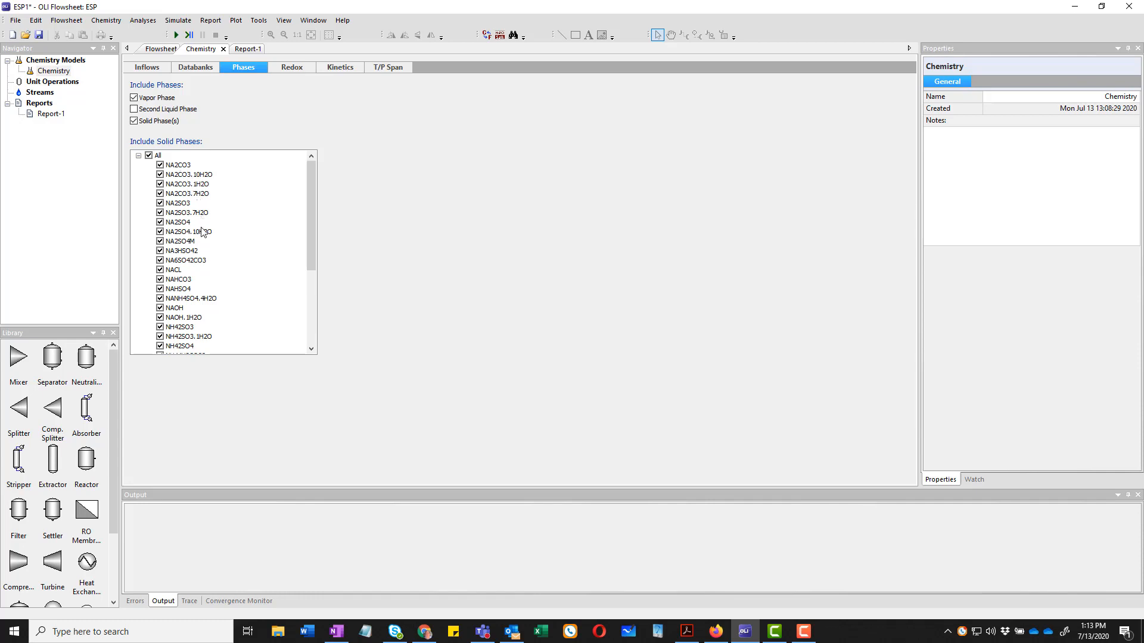
pyautogui.scroll(-1, 201, 241)
pyautogui.scroll(-3, 201, 241)
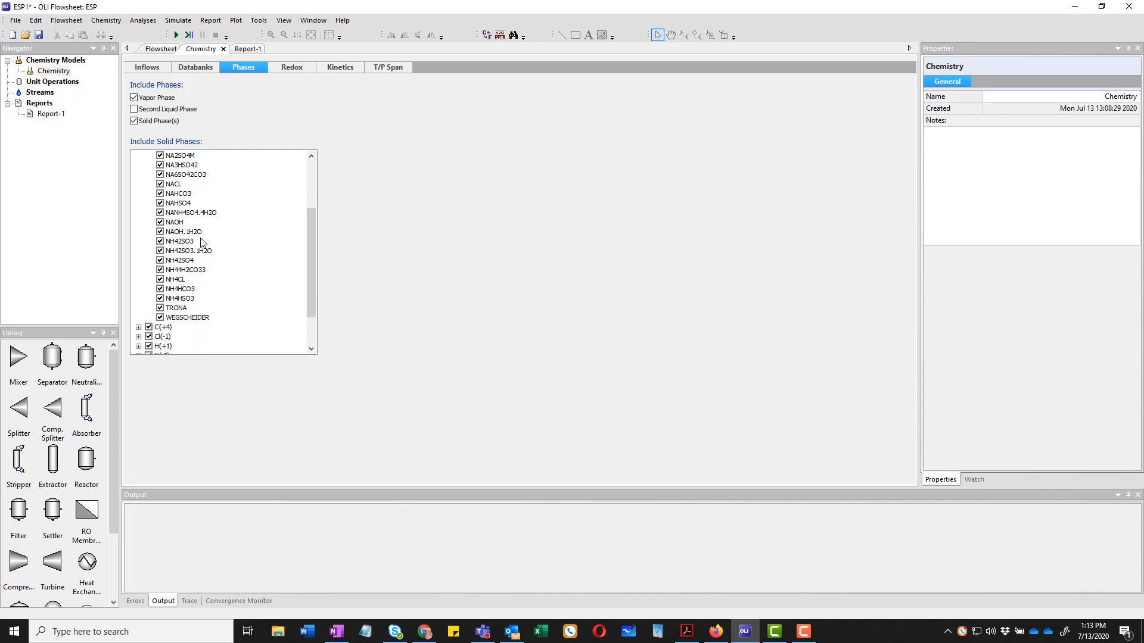
pyautogui.scroll(4, 199, 317)
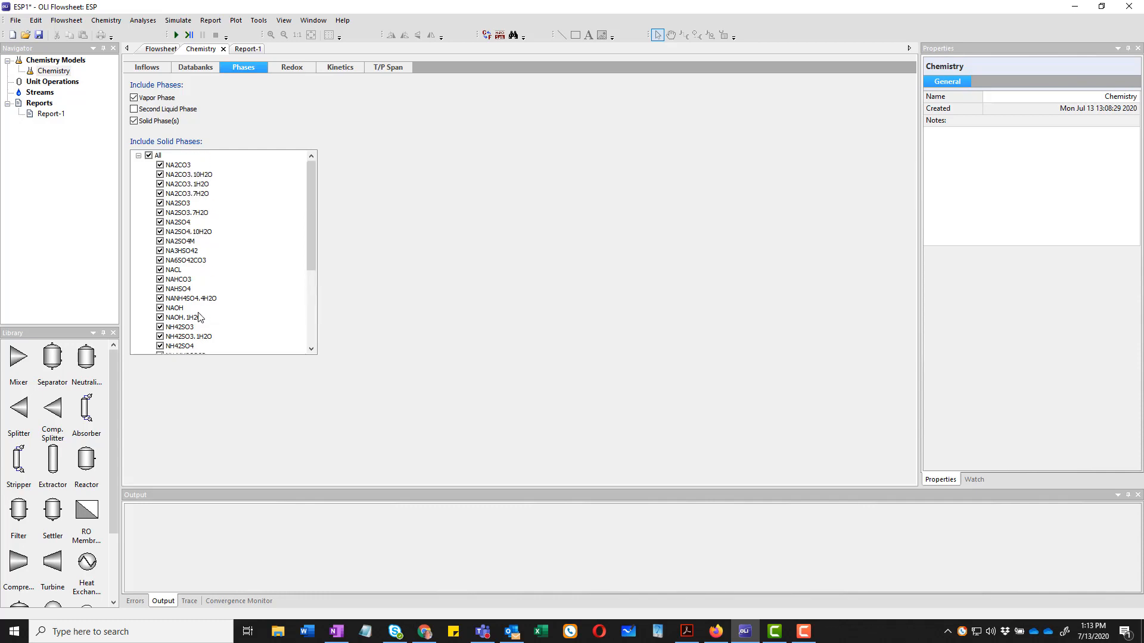
pyautogui.click(149, 156)
pyautogui.click(138, 156)
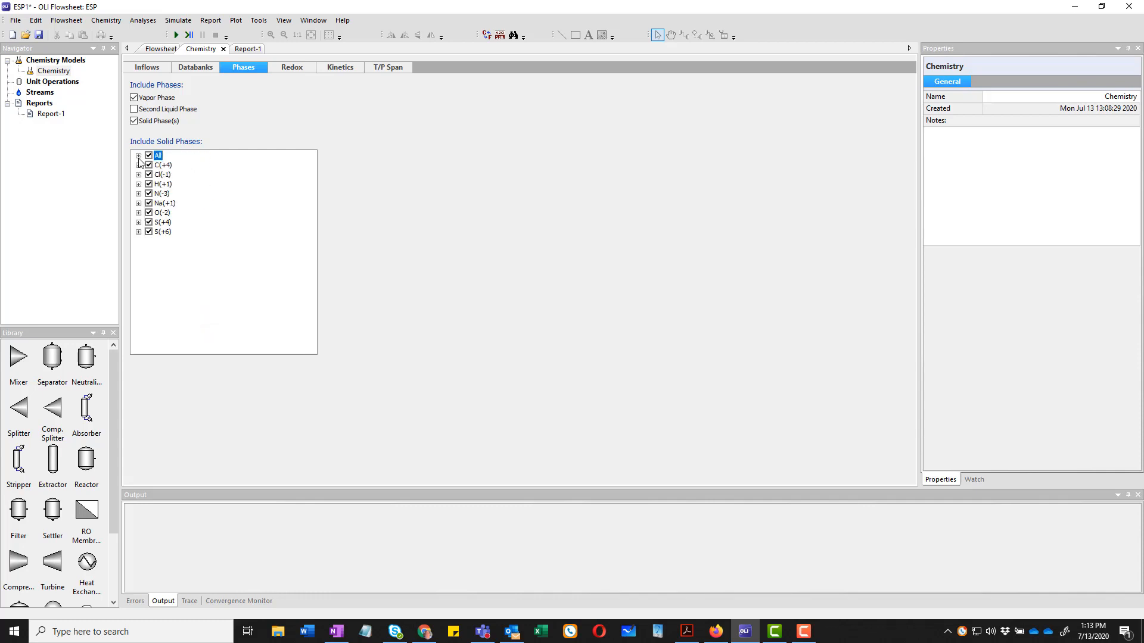
pyautogui.click(138, 232)
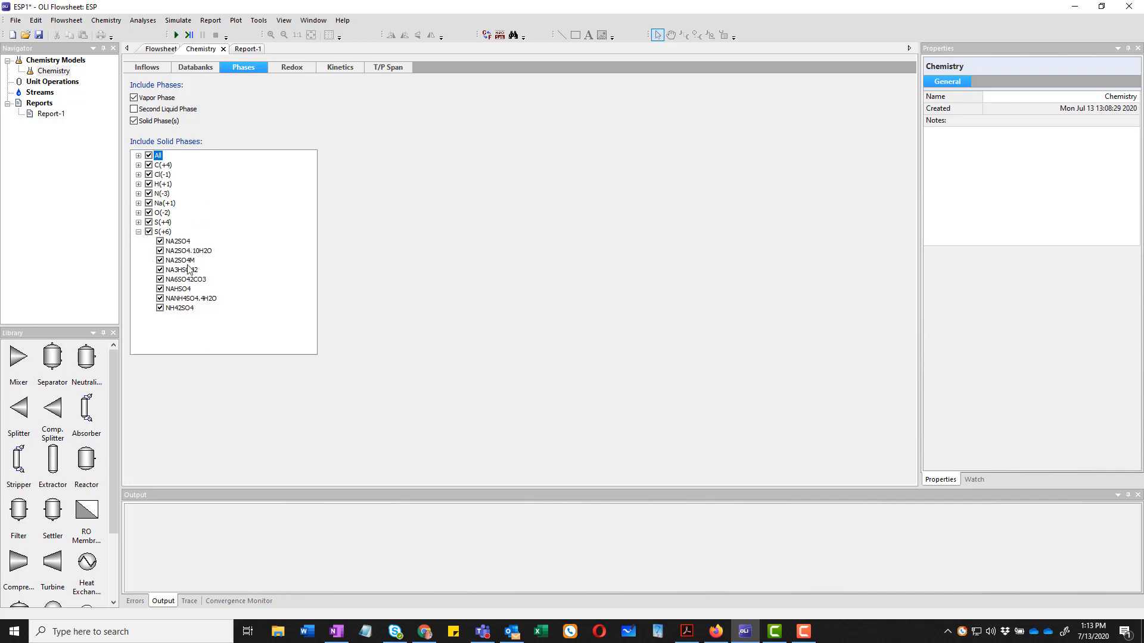
pyautogui.click(169, 309)
# Step: Review the chemistry model's redox subsystems and kinetics reaction settings, and return to its inflow list
pyautogui.click(291, 67)
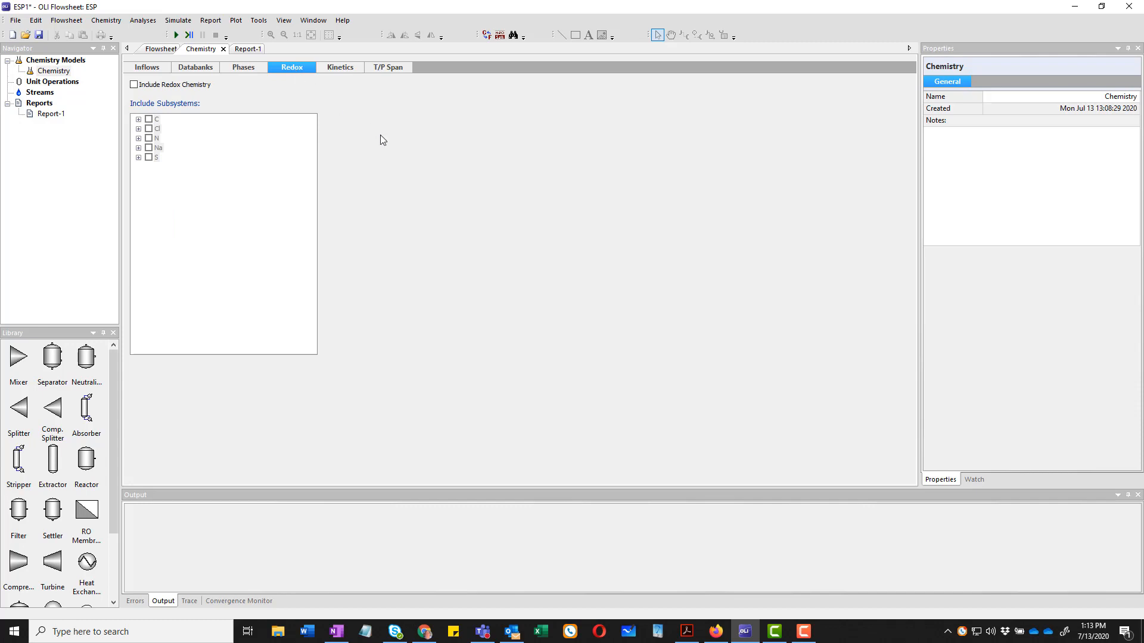
pyautogui.click(345, 68)
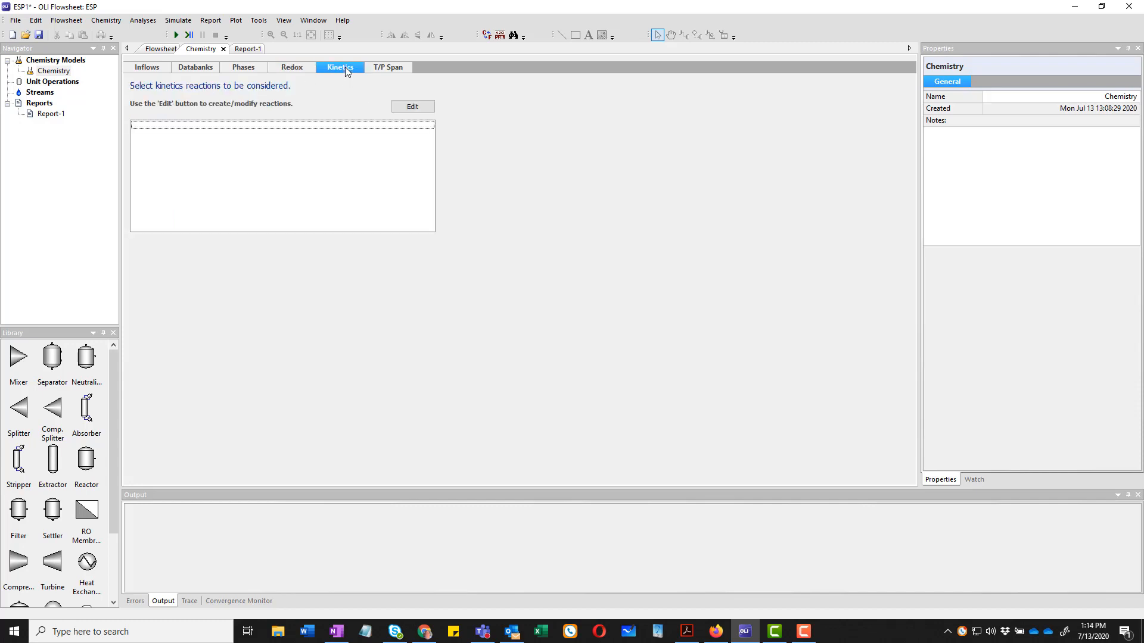
pyautogui.click(154, 70)
# Step: Place a mixer on the flowsheet and draw a feed stream into its inlet
pyautogui.click(167, 50)
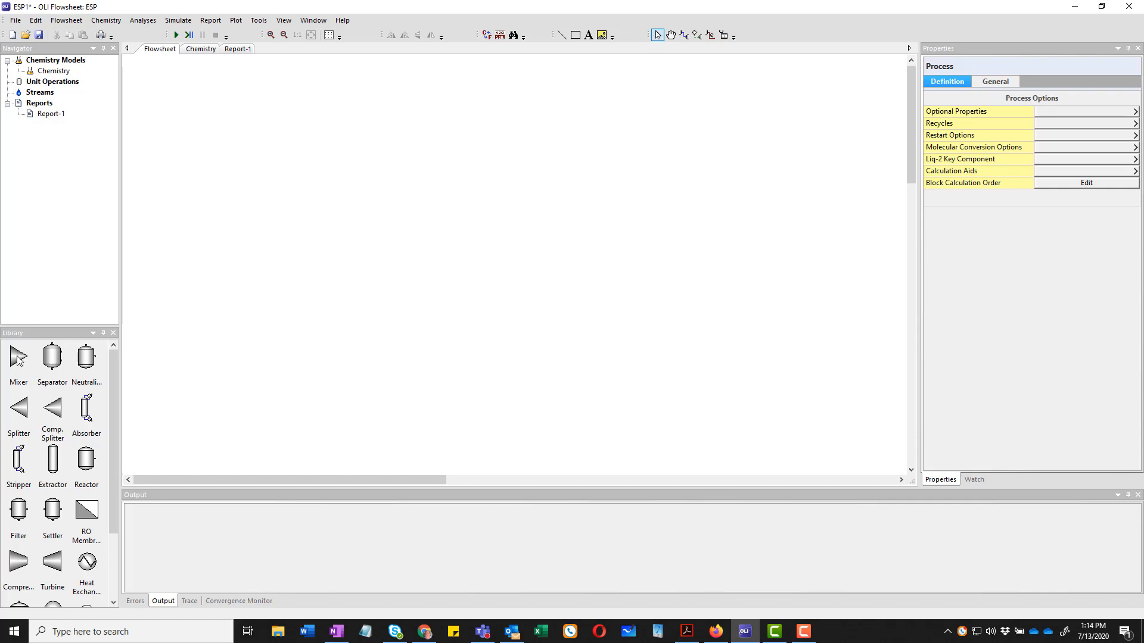
pyautogui.moveTo(19, 359); pyautogui.dragTo(287, 190)
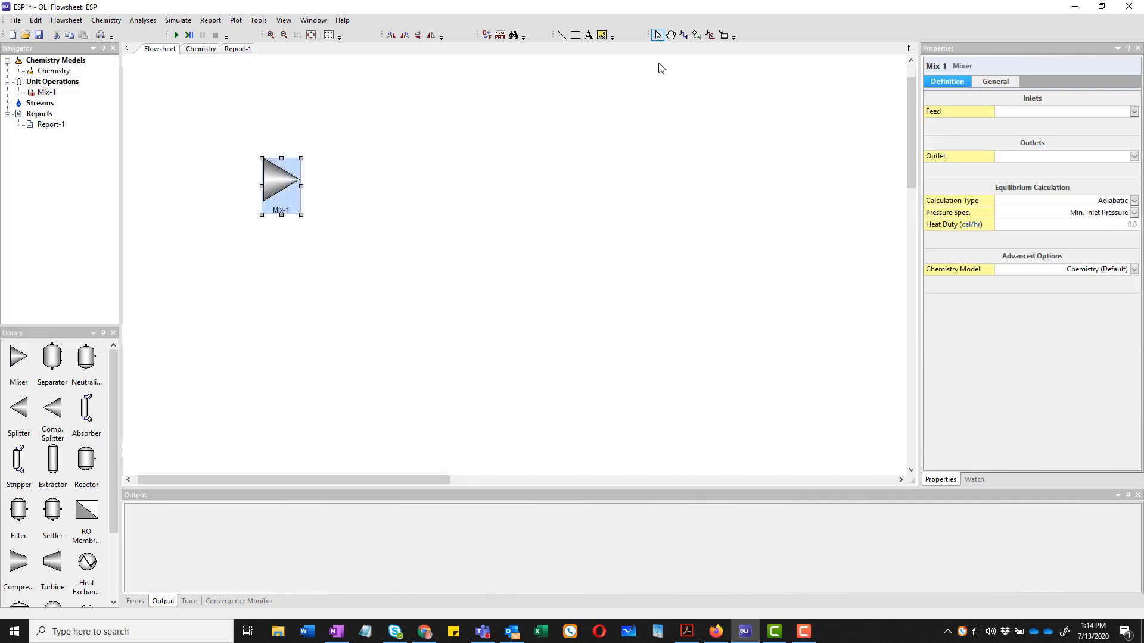
pyautogui.click(683, 35)
pyautogui.moveTo(191, 169); pyautogui.dragTo(235, 169)
pyautogui.click(244, 169)
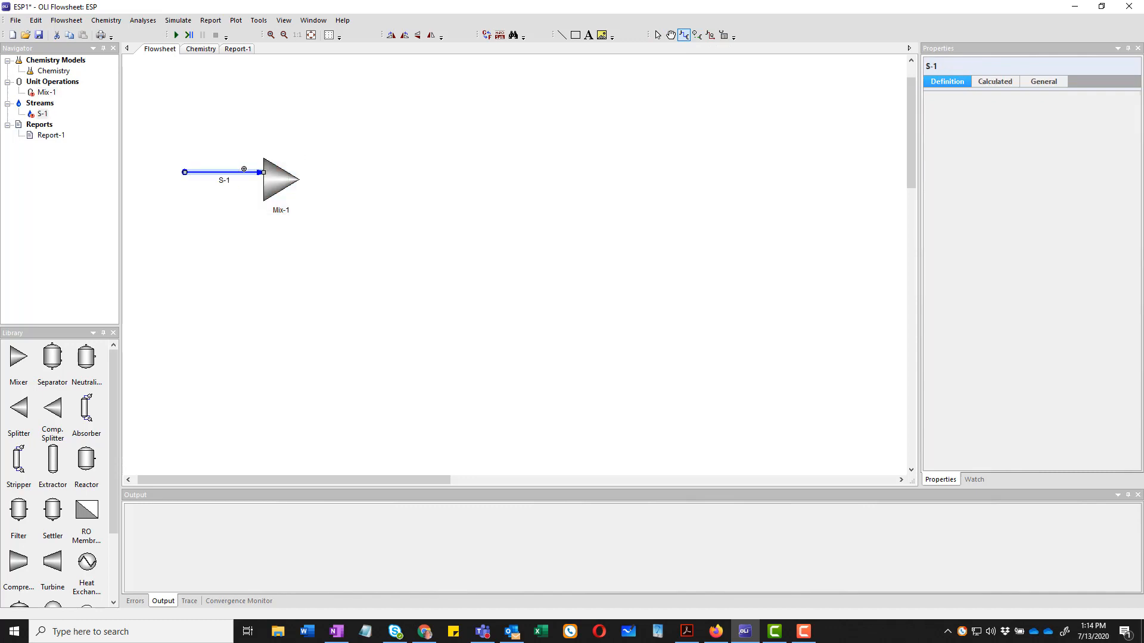
# Step: Draw a second feed stream into the mixer's lower inlet and a product stream from its outlet
pyautogui.click(183, 200)
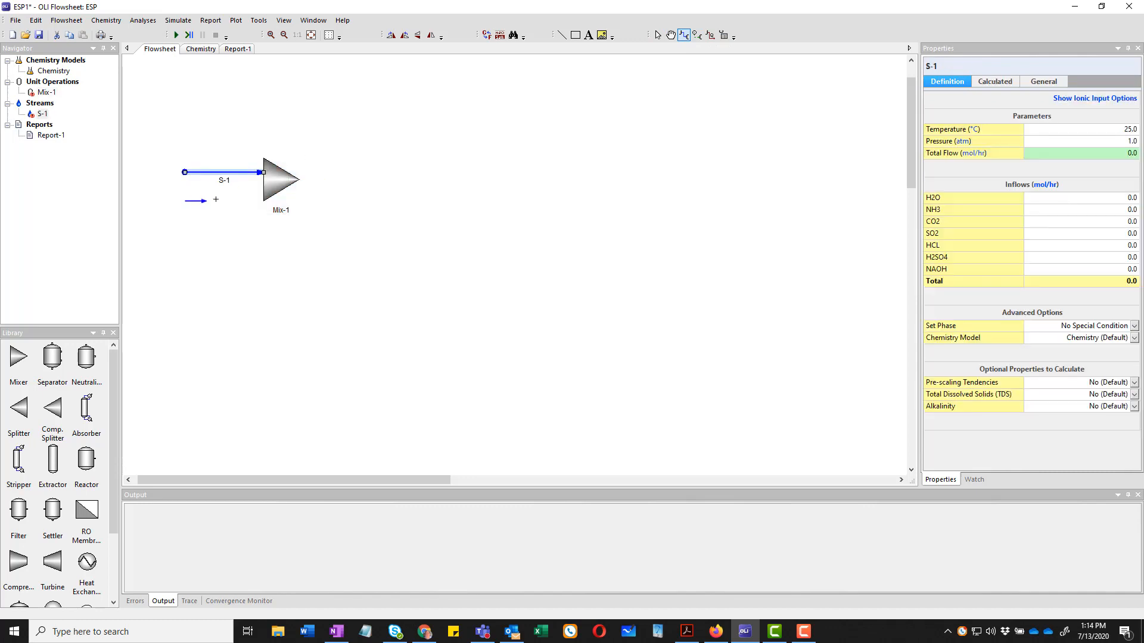
pyautogui.click(249, 194)
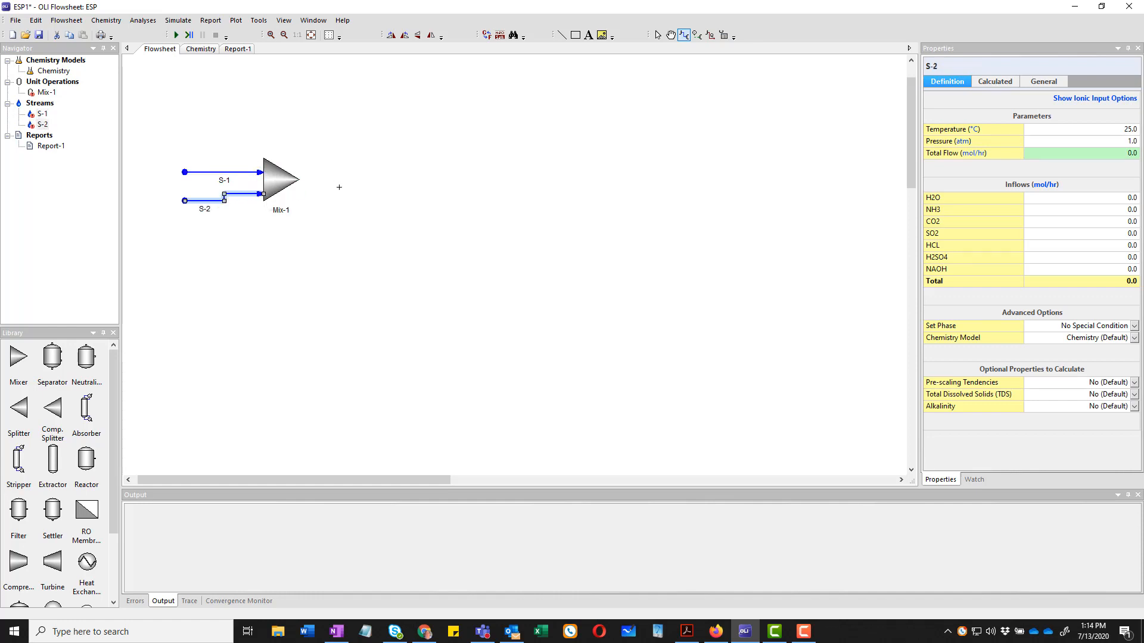
pyautogui.click(316, 179)
pyautogui.click(343, 179)
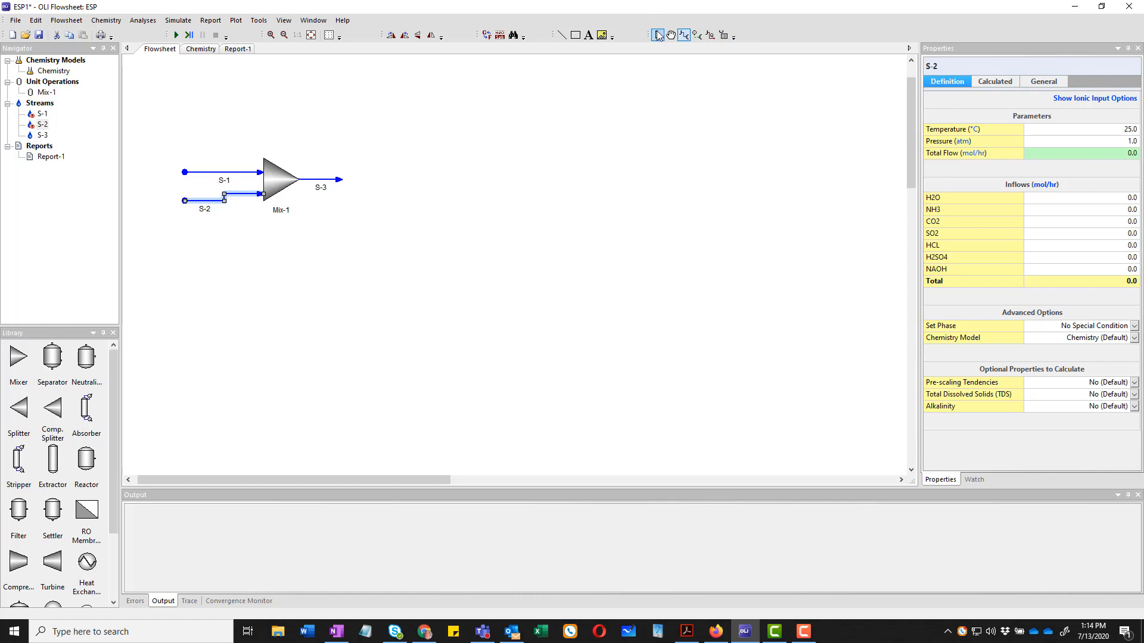
pyautogui.click(658, 35)
# Step: Rename the mixer's upper feed stream as Base Waste and move its label in front of the stream's start point
pyautogui.click(212, 173)
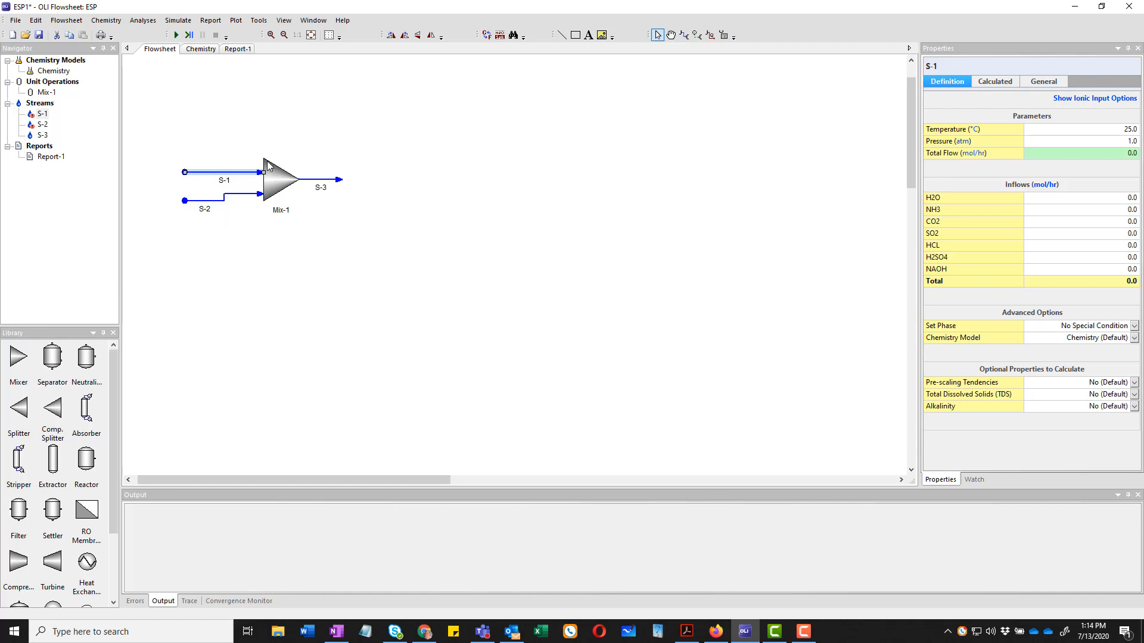
pyautogui.doubleClick(231, 179)
pyautogui.write('Base Waste')
pyautogui.click(239, 150)
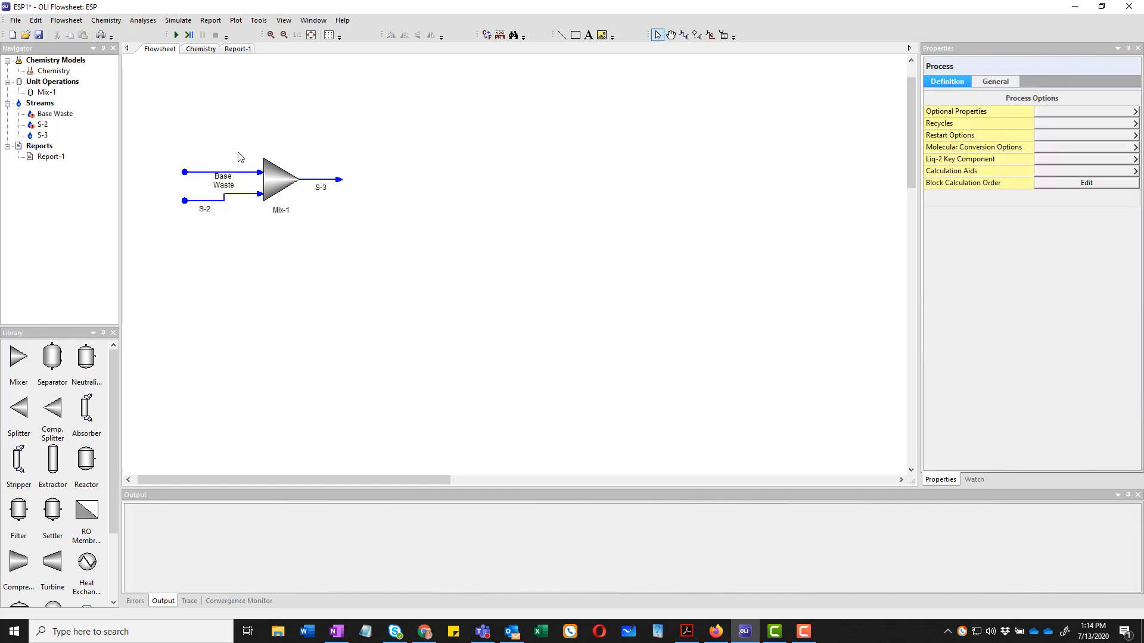
pyautogui.click(224, 183)
pyautogui.moveTo(224, 184); pyautogui.dragTo(149, 173)
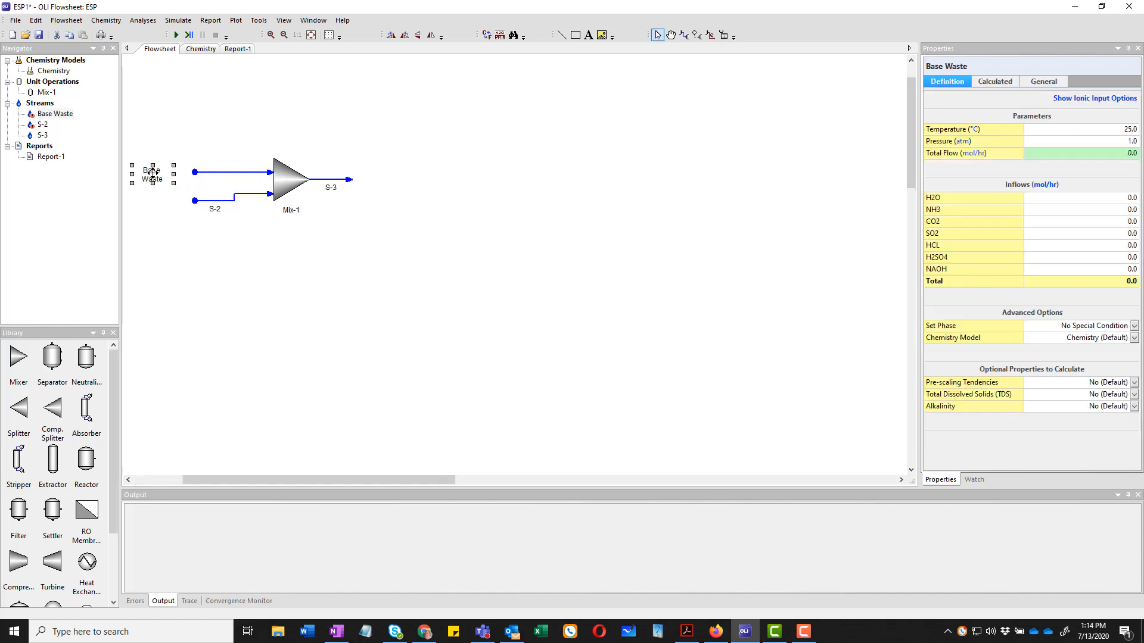
pyautogui.click(294, 265)
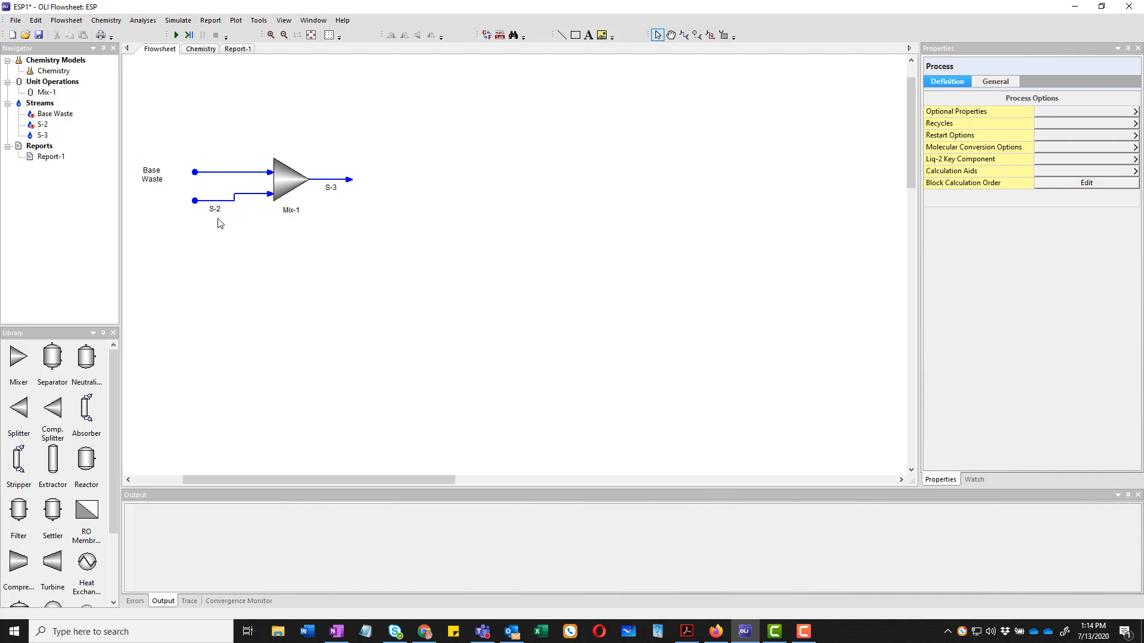
# Step: Rename the mixer's lower feed stream as Acid Waste and move its label in front of the stream's start point
pyautogui.click(221, 202)
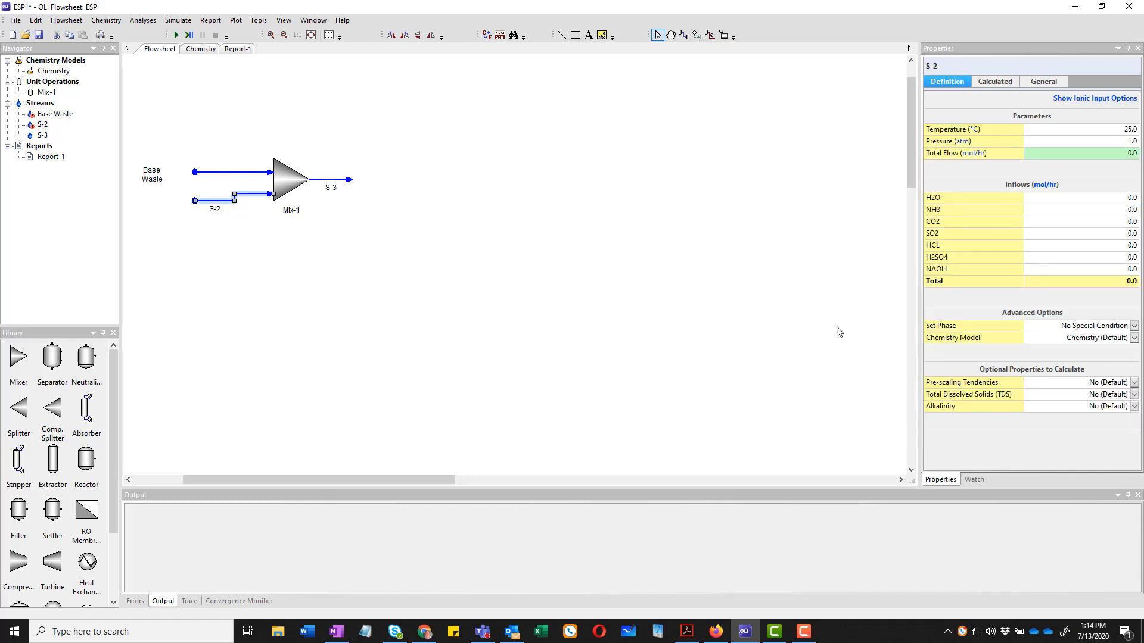
pyautogui.click(992, 83)
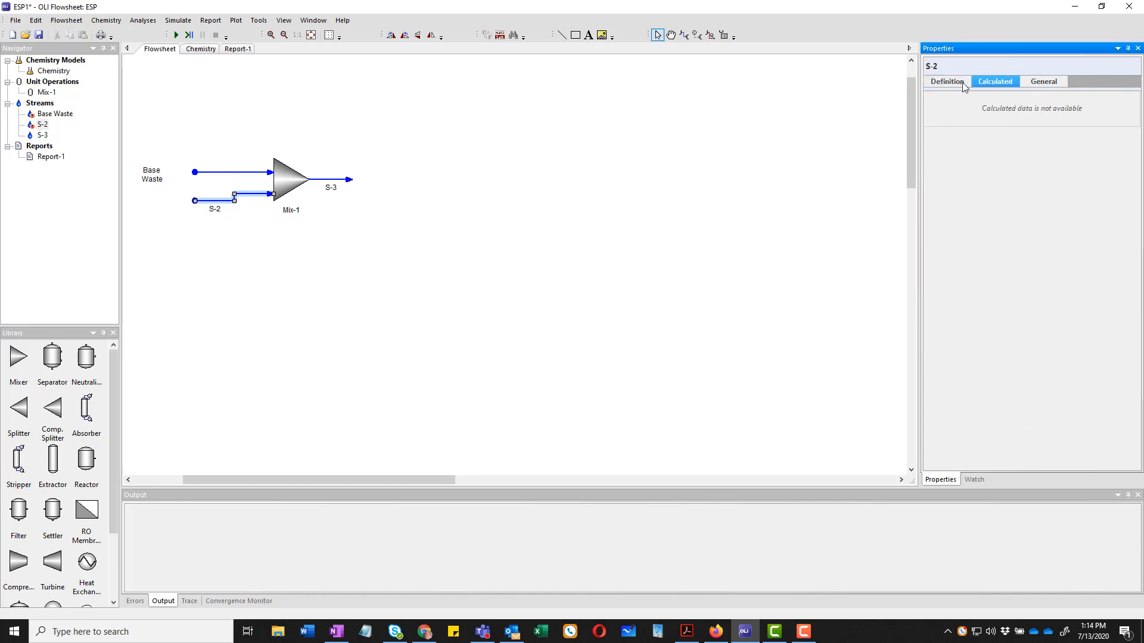
pyautogui.click(950, 83)
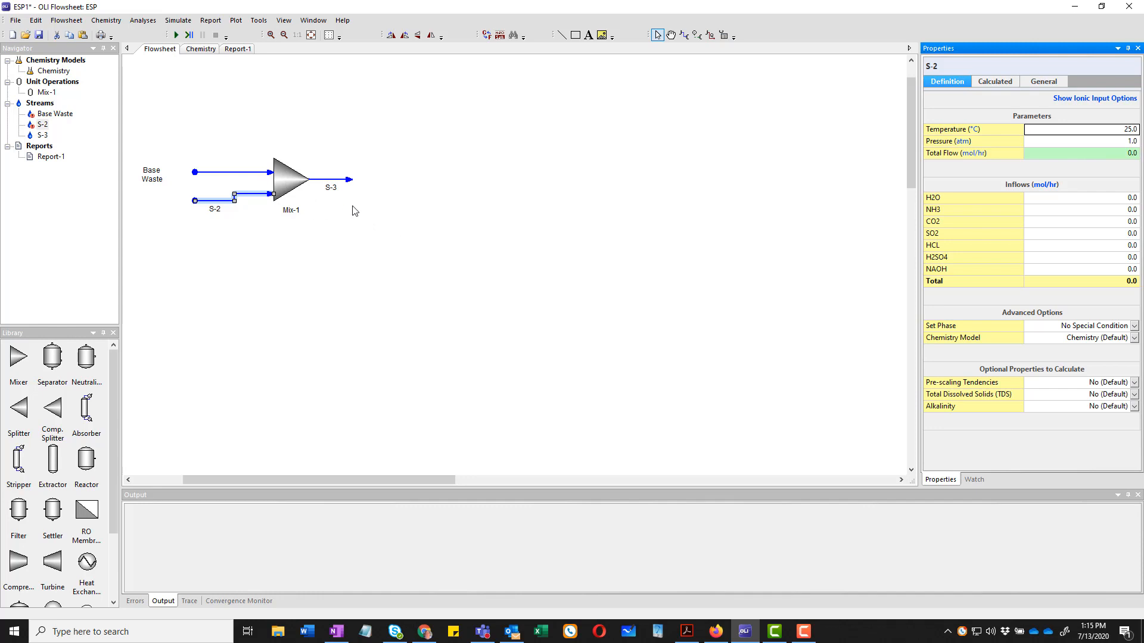
pyautogui.click(216, 202)
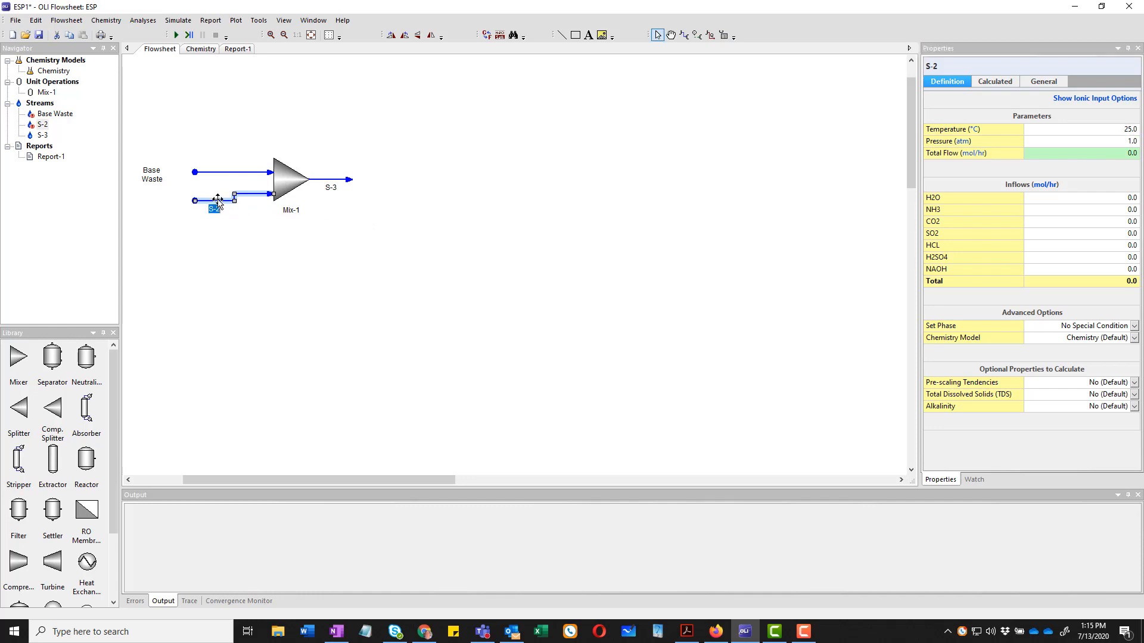
pyautogui.write('Acid Waste')
pyautogui.press('Return')
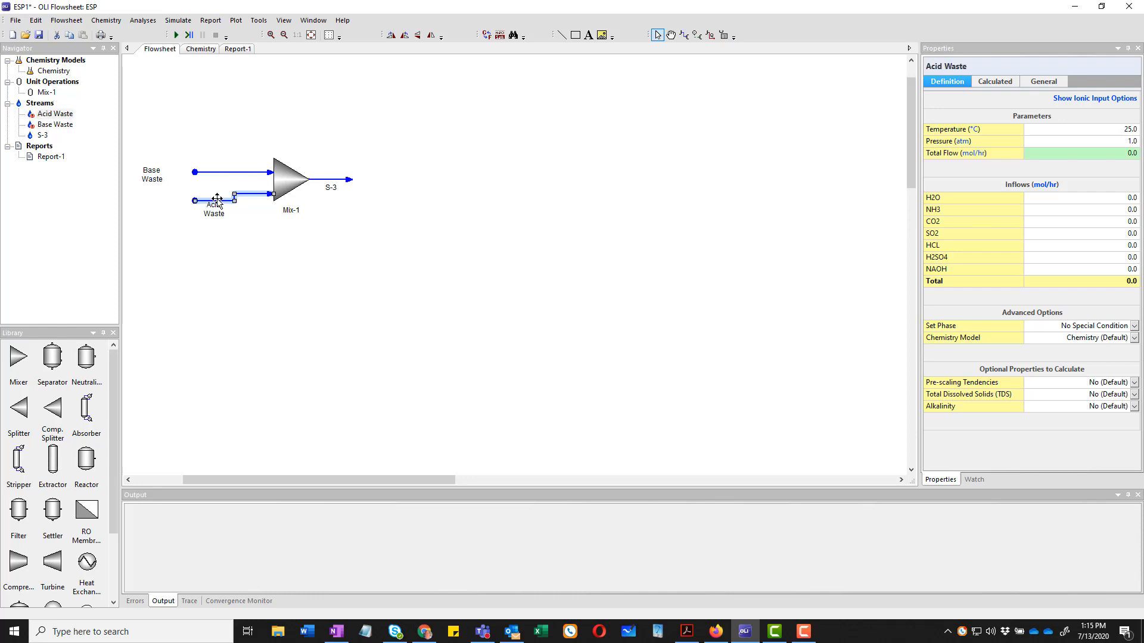
pyautogui.moveTo(222, 207); pyautogui.dragTo(179, 203)
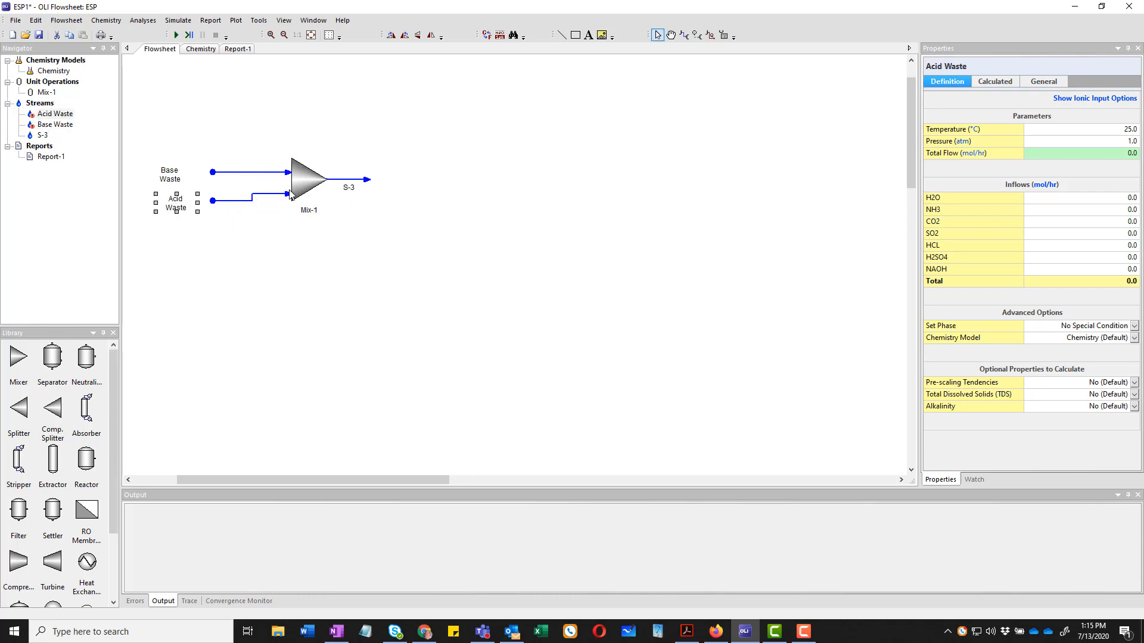
# Step: Rename the mixer's outlet stream as Mixed Waste
pyautogui.click(346, 180)
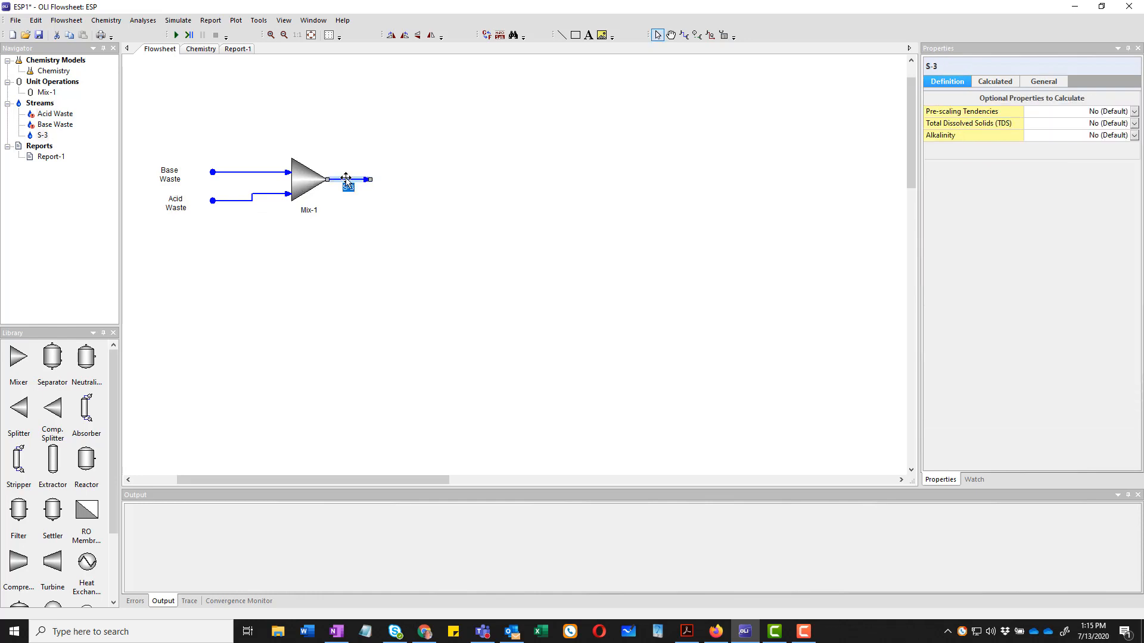
pyautogui.write('Mixed Waste')
pyautogui.click(360, 215)
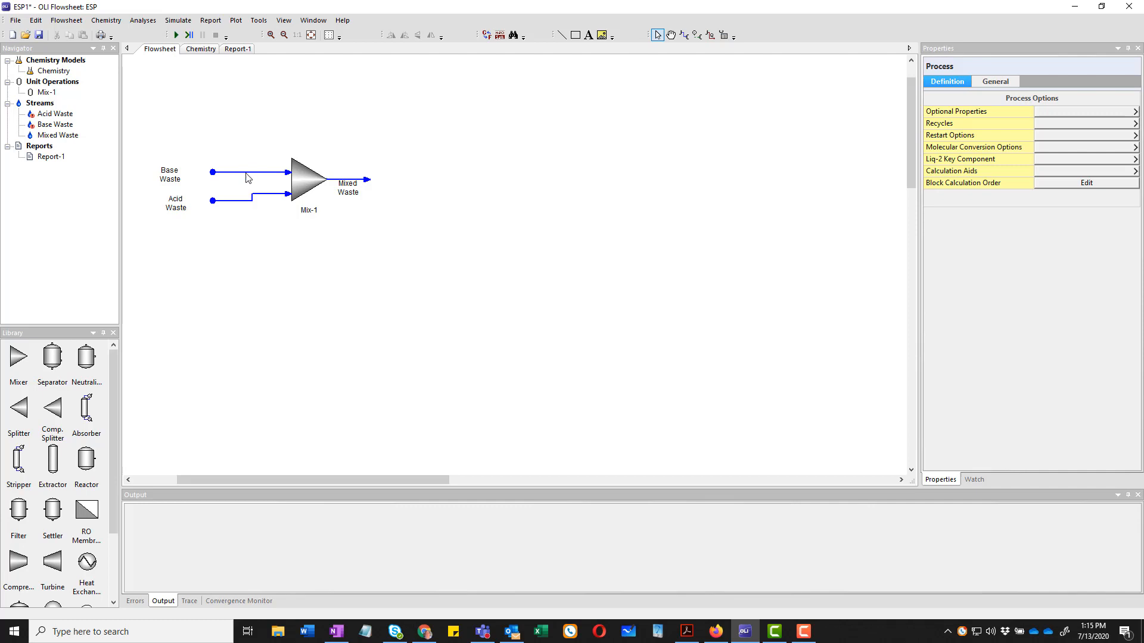
# Step: Set the Base Waste stream's temperature to 40 °C and its total flow to 200 mol/hr
pyautogui.click(247, 173)
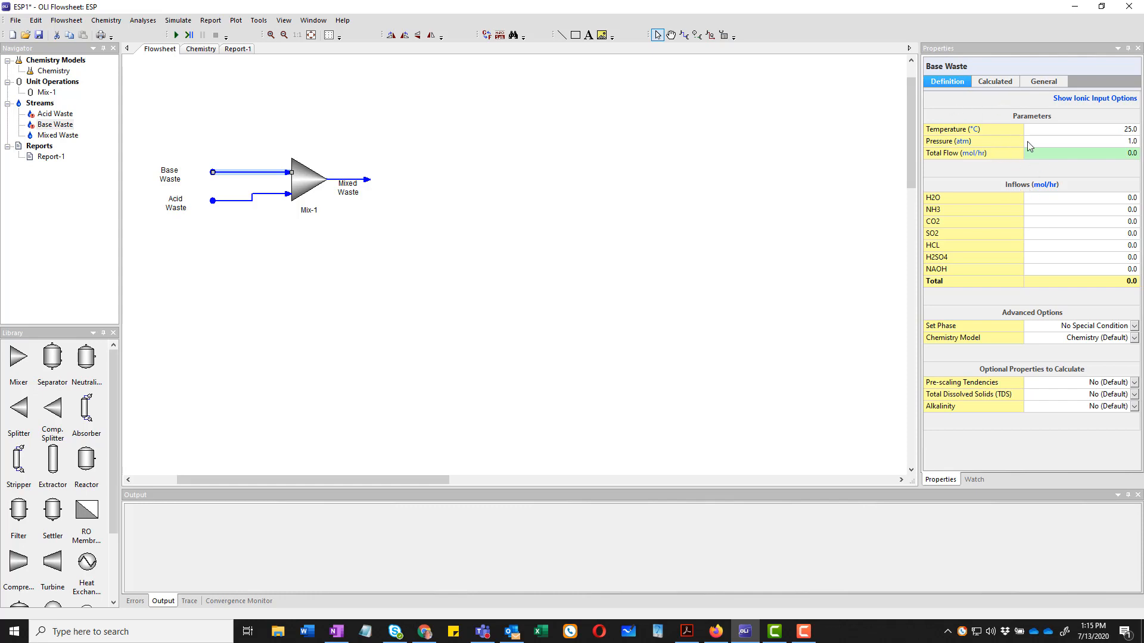
pyautogui.click(1080, 132)
pyautogui.write('40')
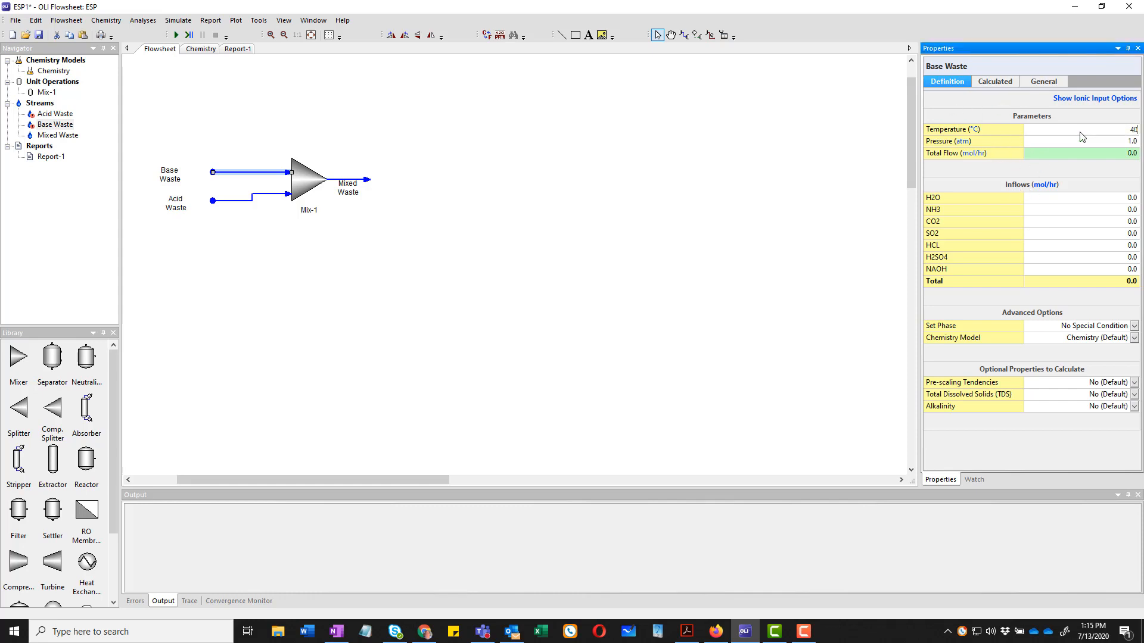
pyautogui.press('Tab')
pyautogui.click(1096, 153)
pyautogui.write('20')
pyautogui.press('Return')
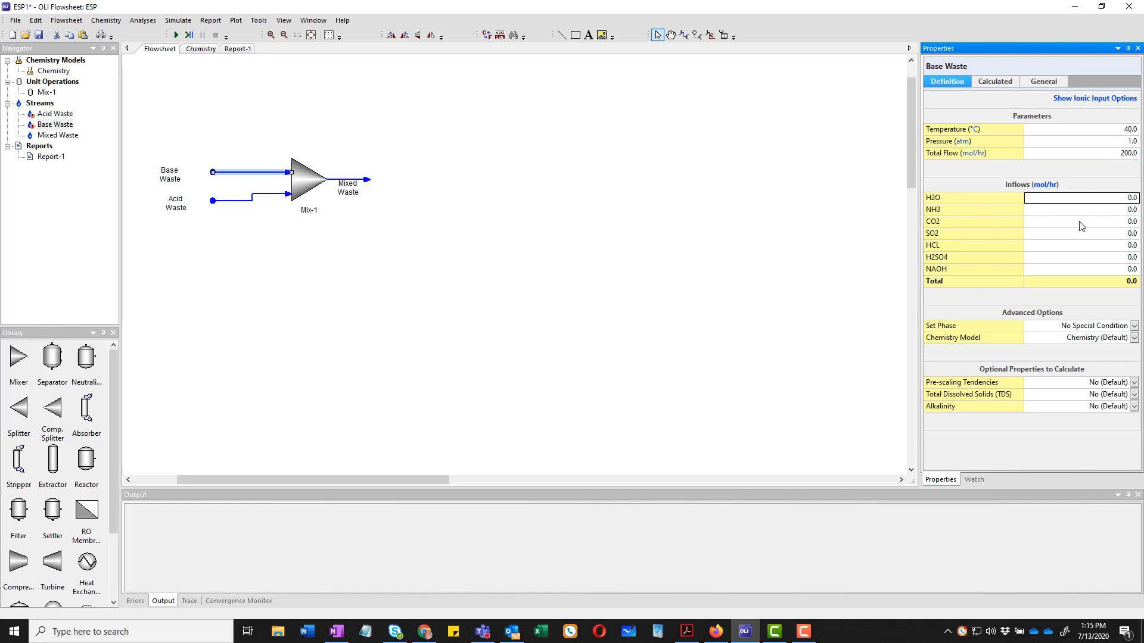
# Step: Set the Base Waste inflows to 55.5082 mol/hr H2O, 1 NH3, 0.1 CO2 and 0.2 SO2
pyautogui.write('55.5080')
pyautogui.press('BackSpace')
pyautogui.write('2')
pyautogui.click(1089, 212)
pyautogui.write('1')
pyautogui.press('Return')
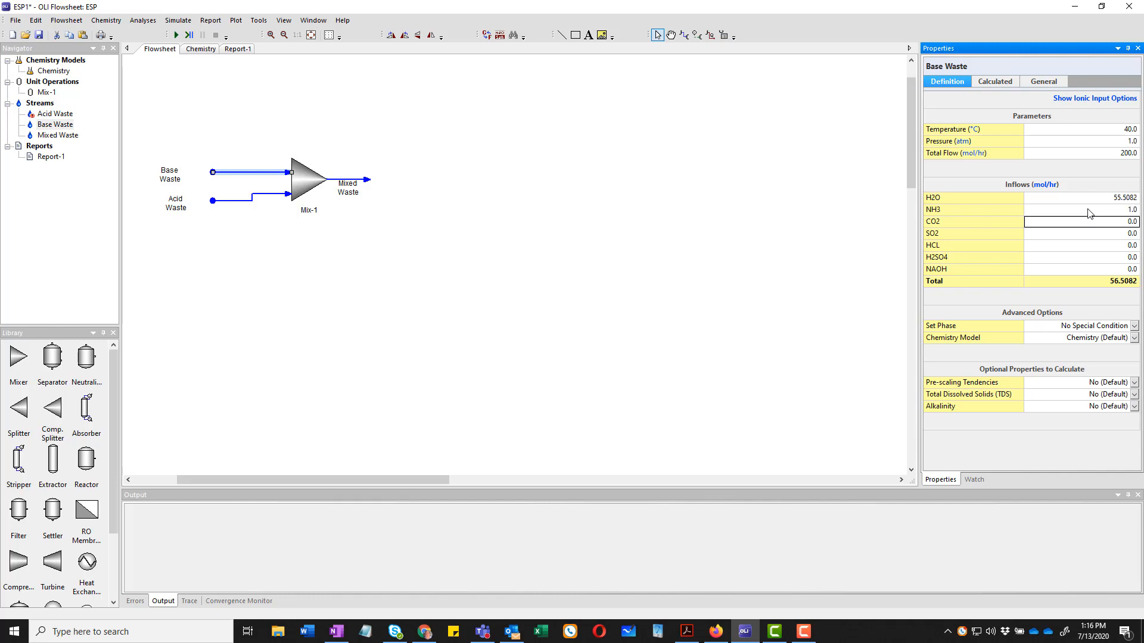
pyautogui.write('0')
pyautogui.press('Return')
pyautogui.write('0.2')
pyautogui.press('Return')
pyautogui.click(802, 336)
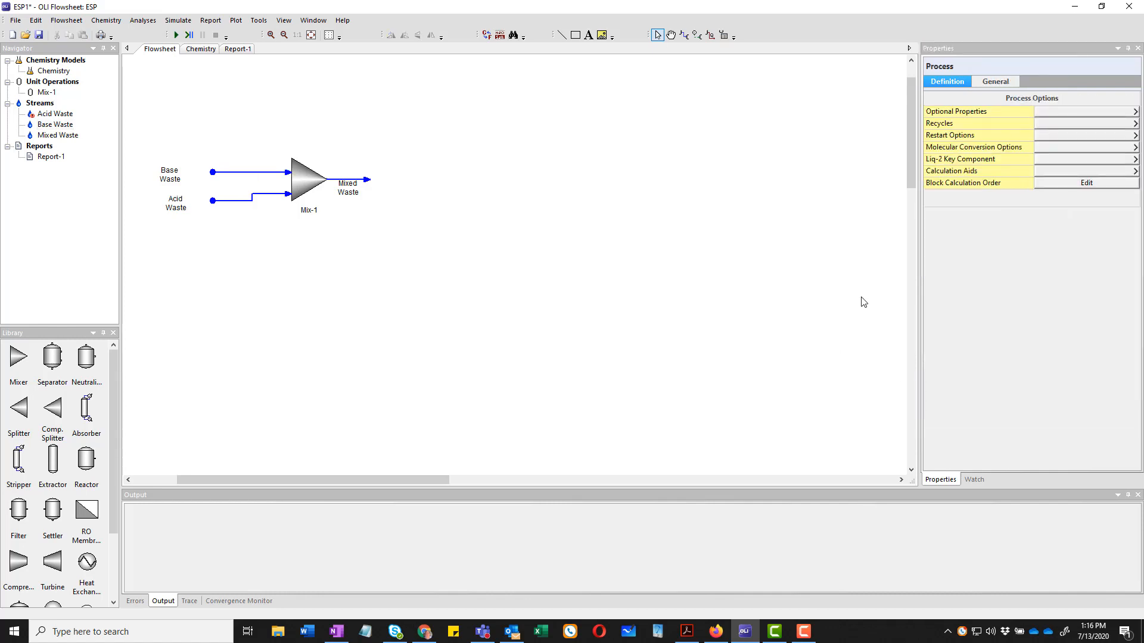
# Step: Set the Acid Waste stream's total flow to 150 mol/hr
pyautogui.click(239, 202)
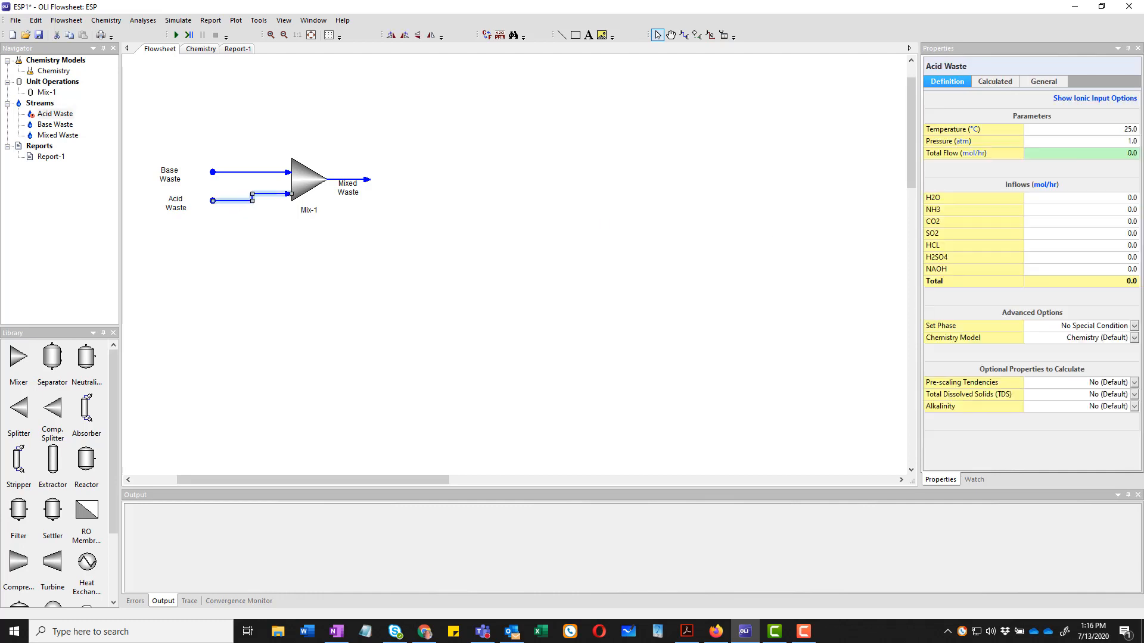
pyautogui.click(1086, 155)
pyautogui.write('150')
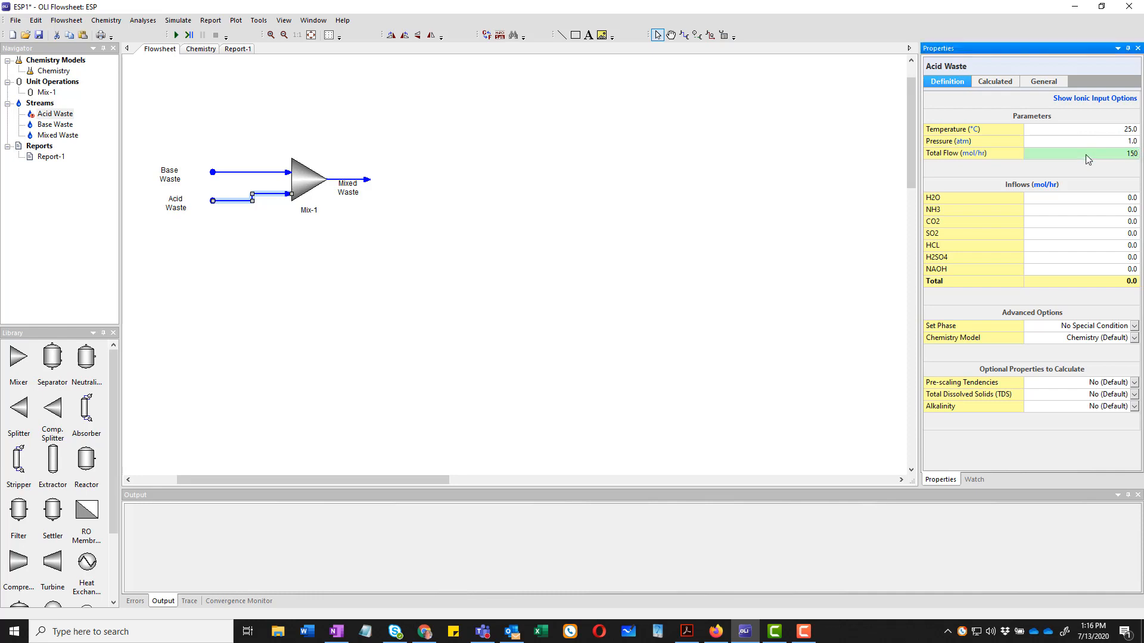
pyautogui.press('Return')
# Step: Set the Acid Waste inflows to 55.5082 mol/hr H2O, 0.1 HCl and 1 H2SO4
pyautogui.write('55')
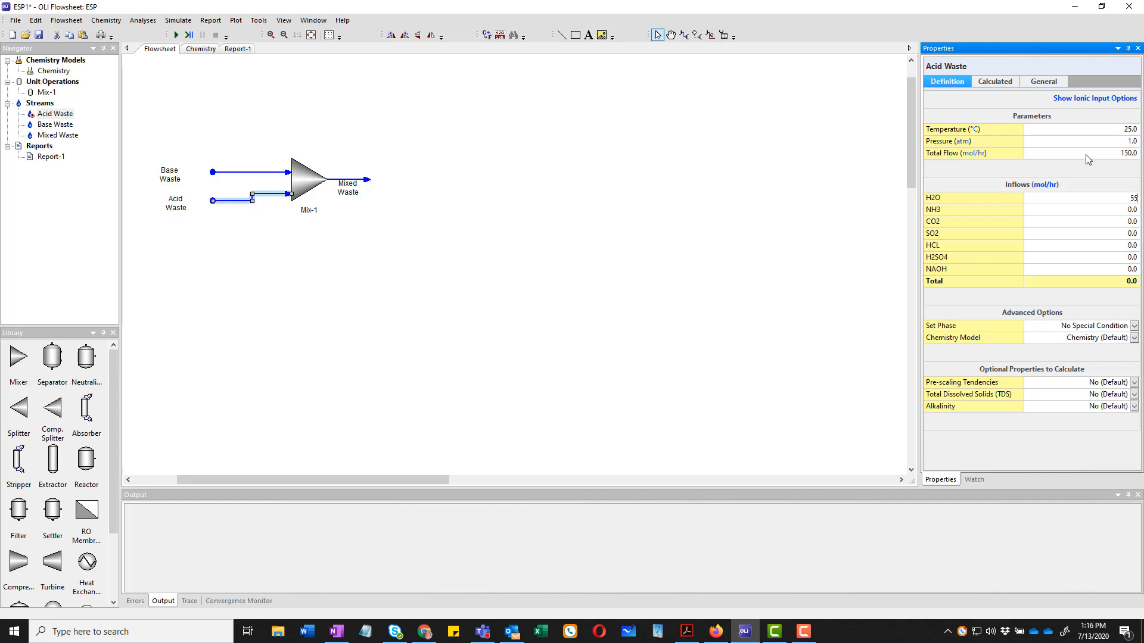
pyautogui.write('.5082')
pyautogui.click(1082, 252)
pyautogui.write('0')
pyautogui.press('Return')
pyautogui.write('1')
pyautogui.press('Return')
pyautogui.click(1072, 285)
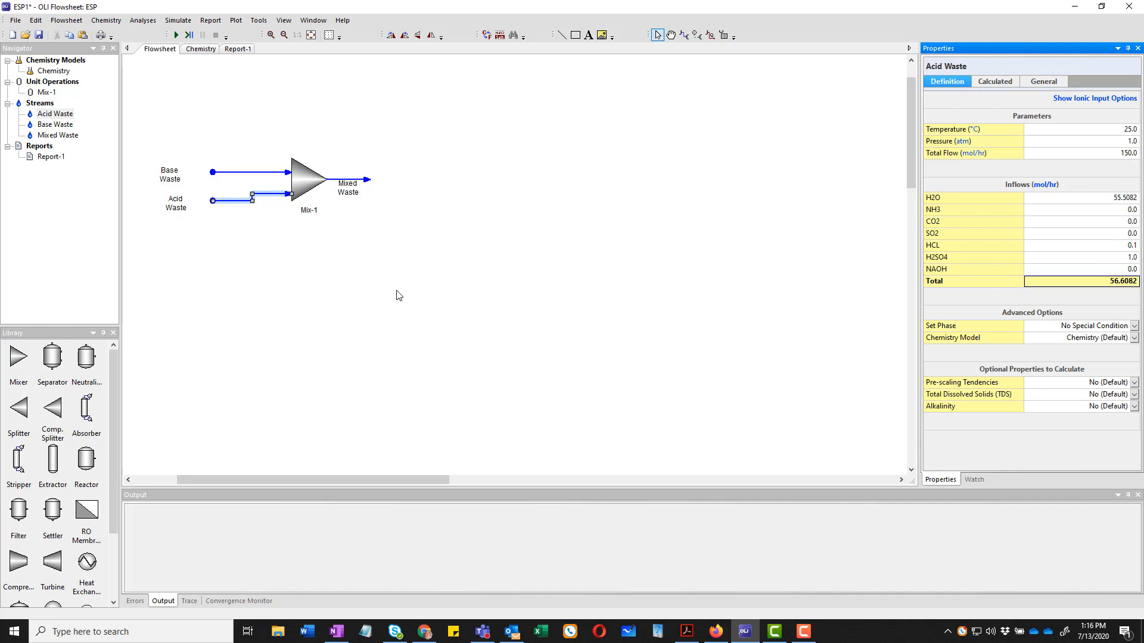
# Step: Review the mixer's calculation type, pressure specification and heat duty, and run the flowsheet simulation
pyautogui.hotkey('alt', 'Tab')
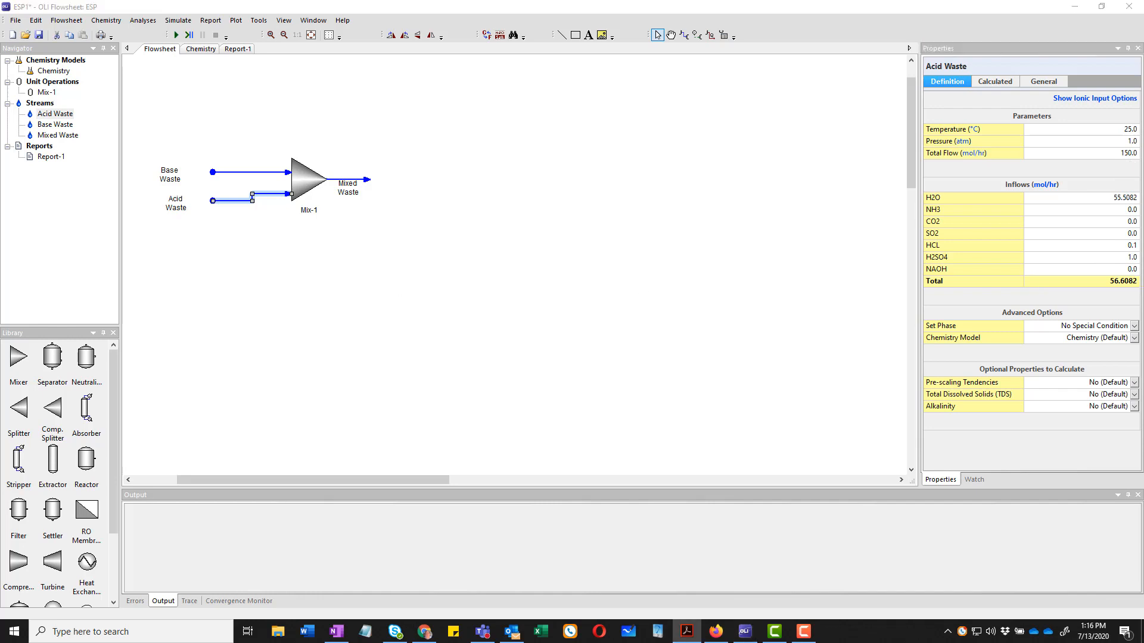
pyautogui.click(306, 188)
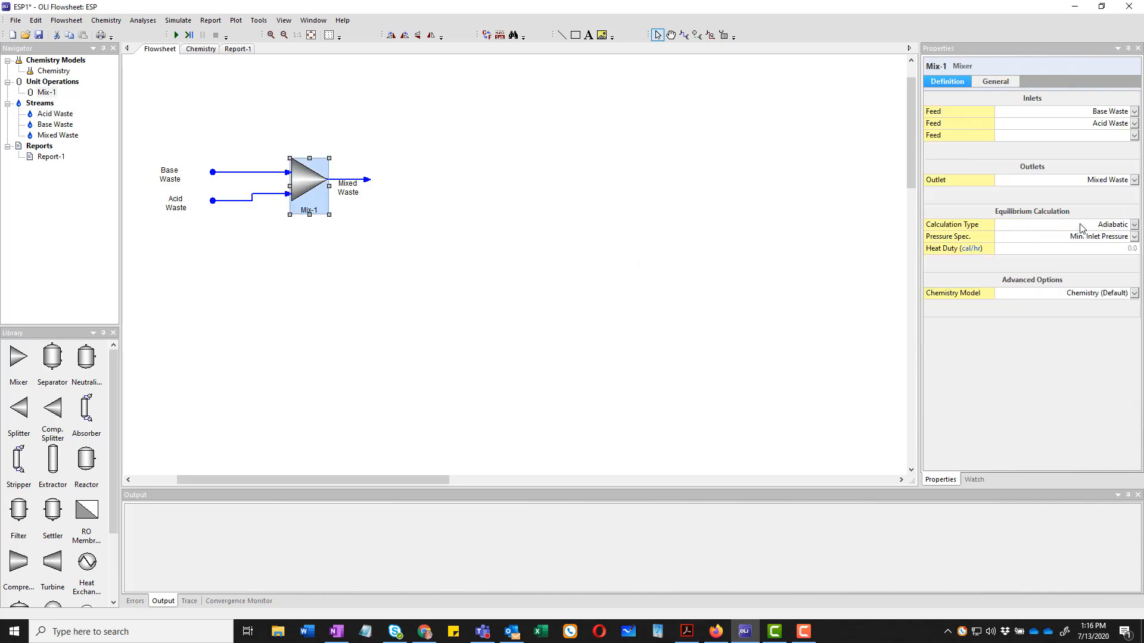
pyautogui.click(1067, 239)
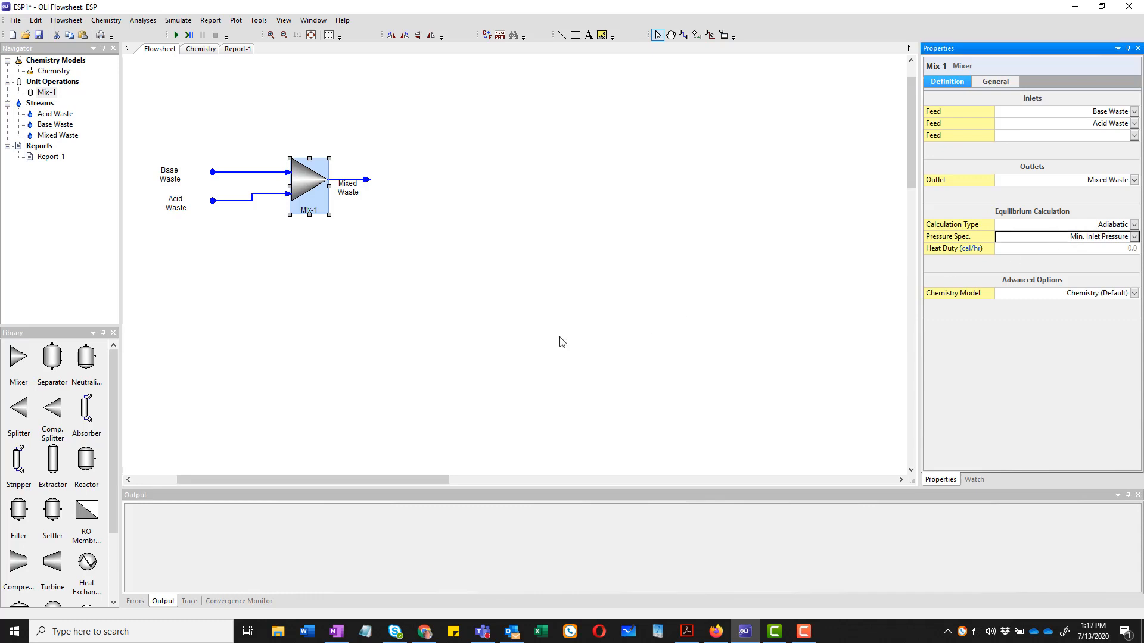
pyautogui.click(1081, 250)
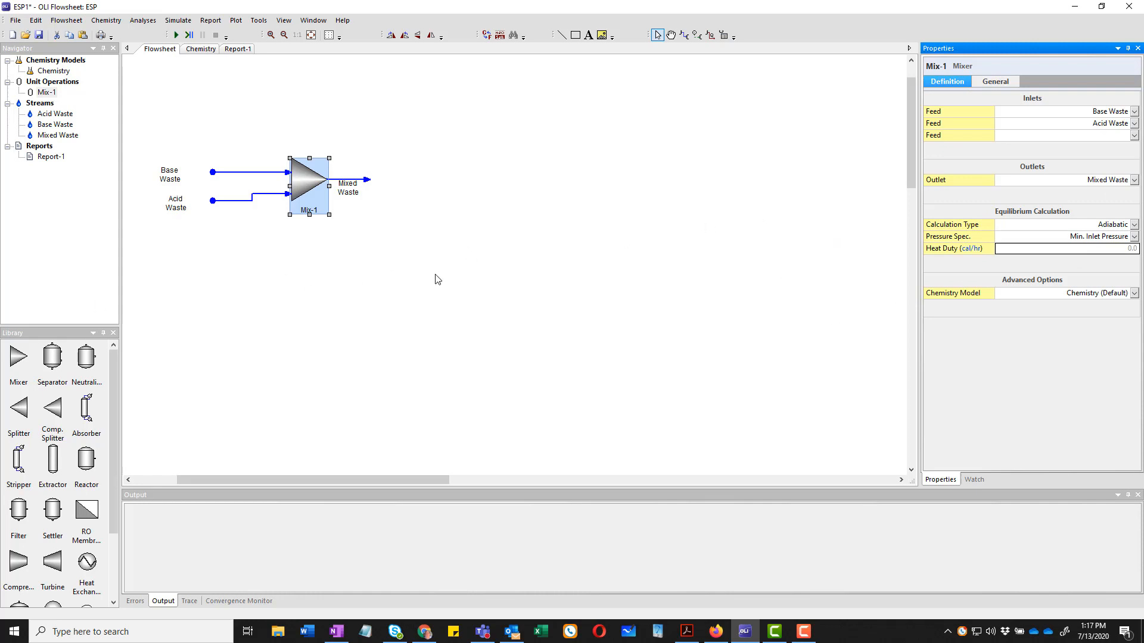
pyautogui.click(503, 255)
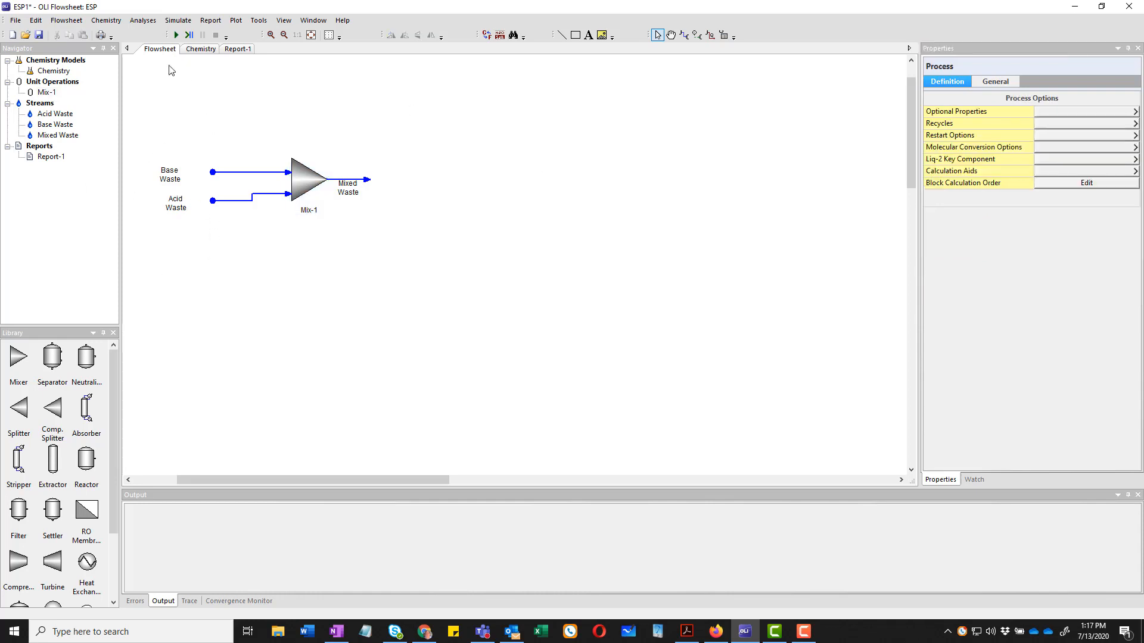
pyautogui.click(176, 36)
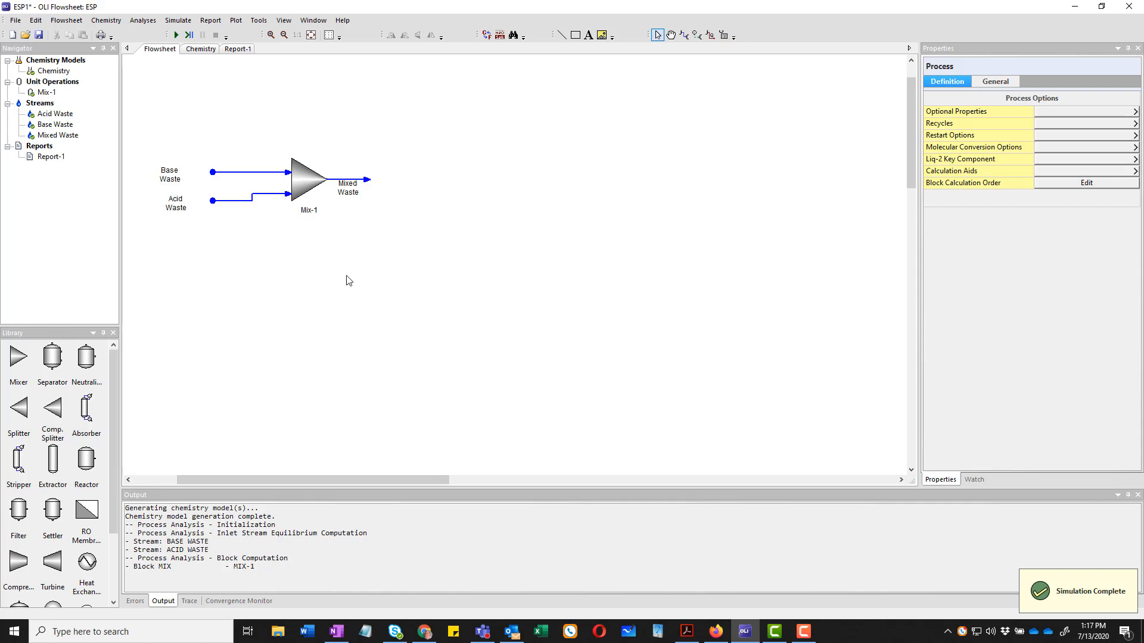
# Step: Examine the calculated results of the Base Waste, Acid Waste and Mixed Waste streams, paying attention to pH
pyautogui.click(258, 172)
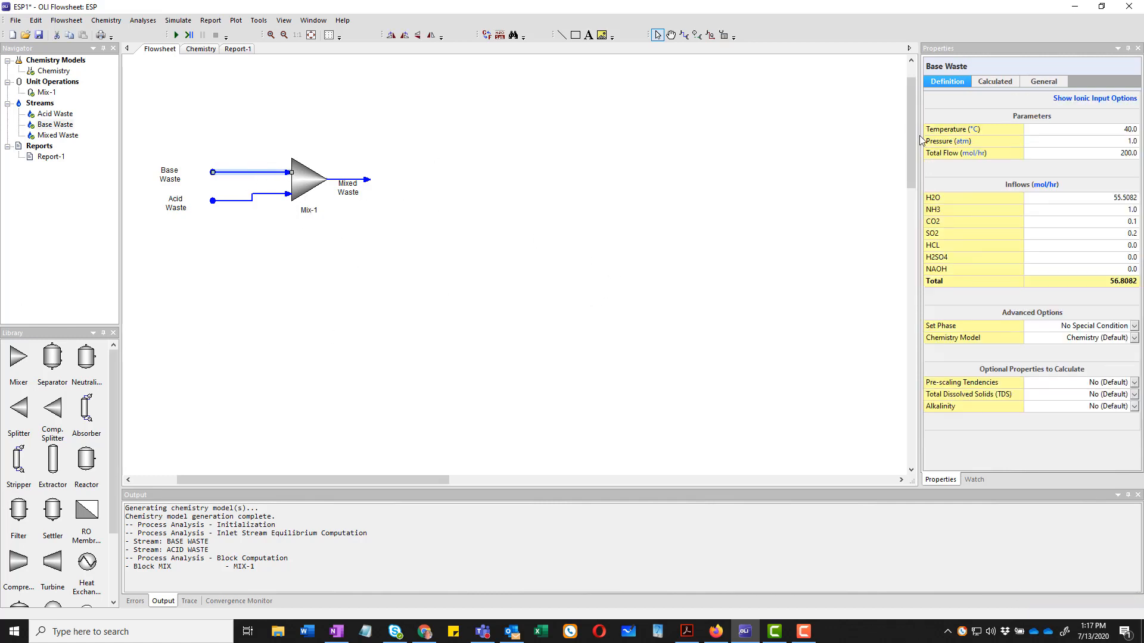
pyautogui.click(994, 83)
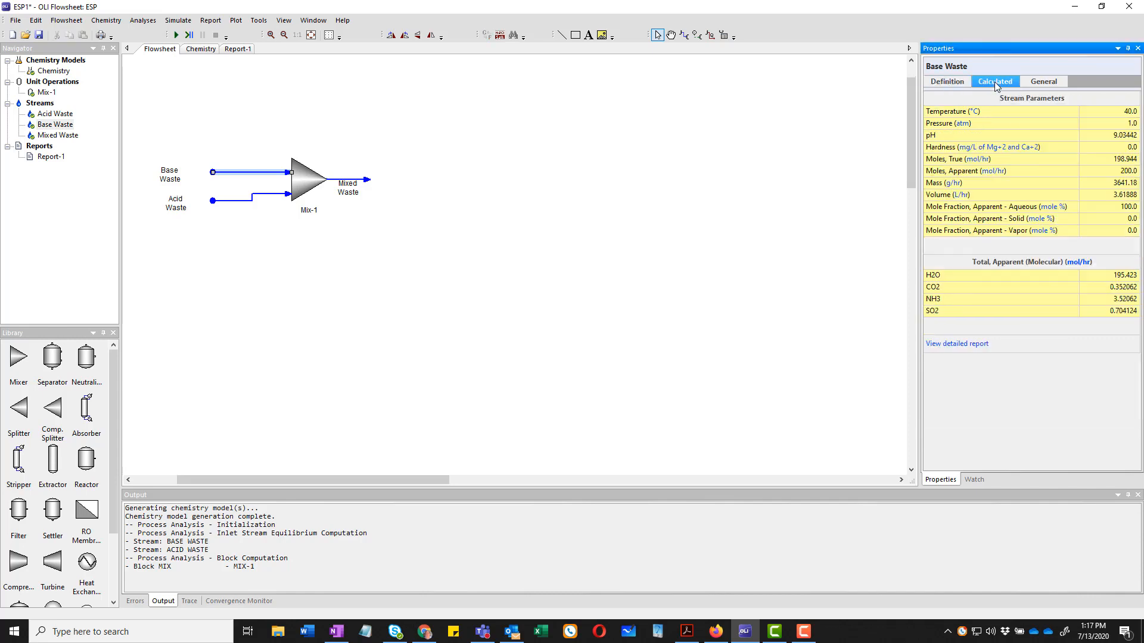
pyautogui.click(1099, 138)
pyautogui.click(244, 201)
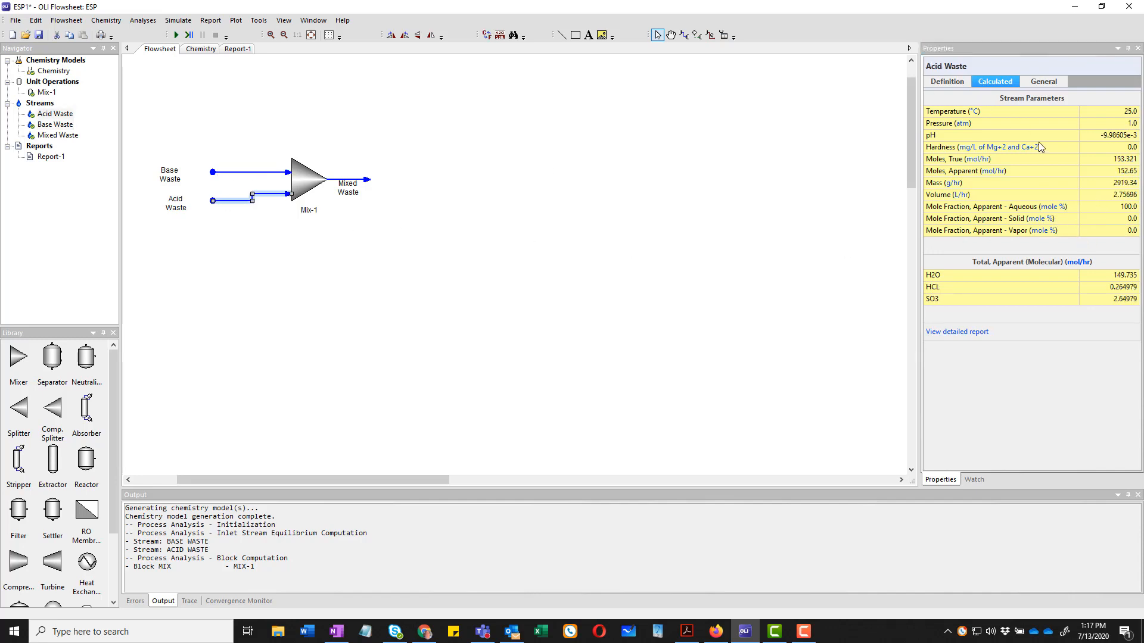
pyautogui.click(1086, 138)
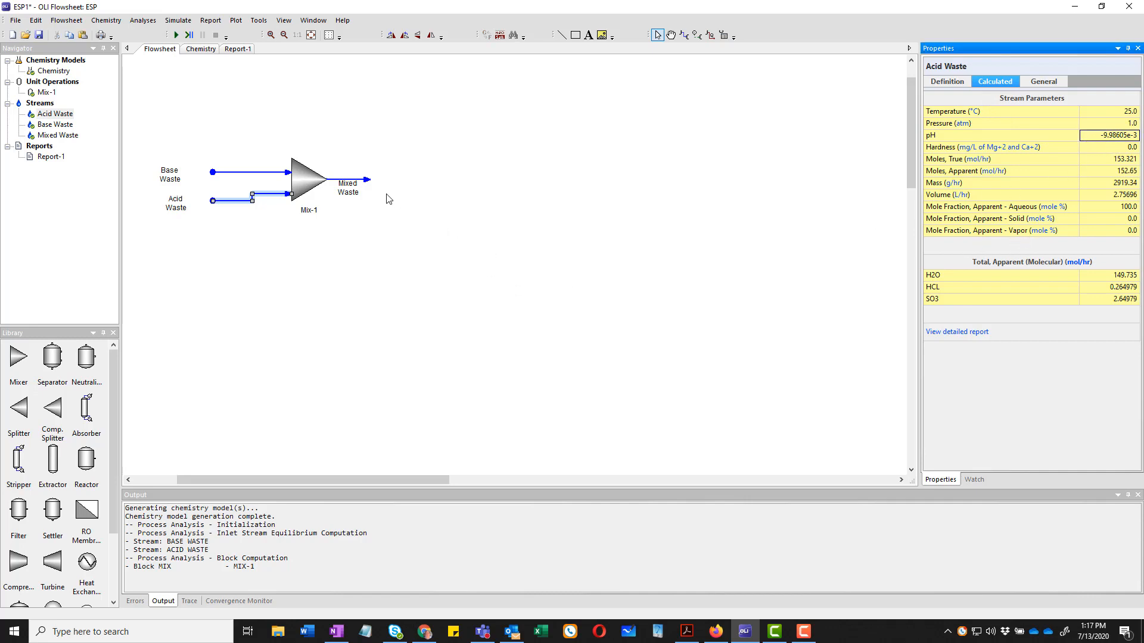
pyautogui.click(357, 179)
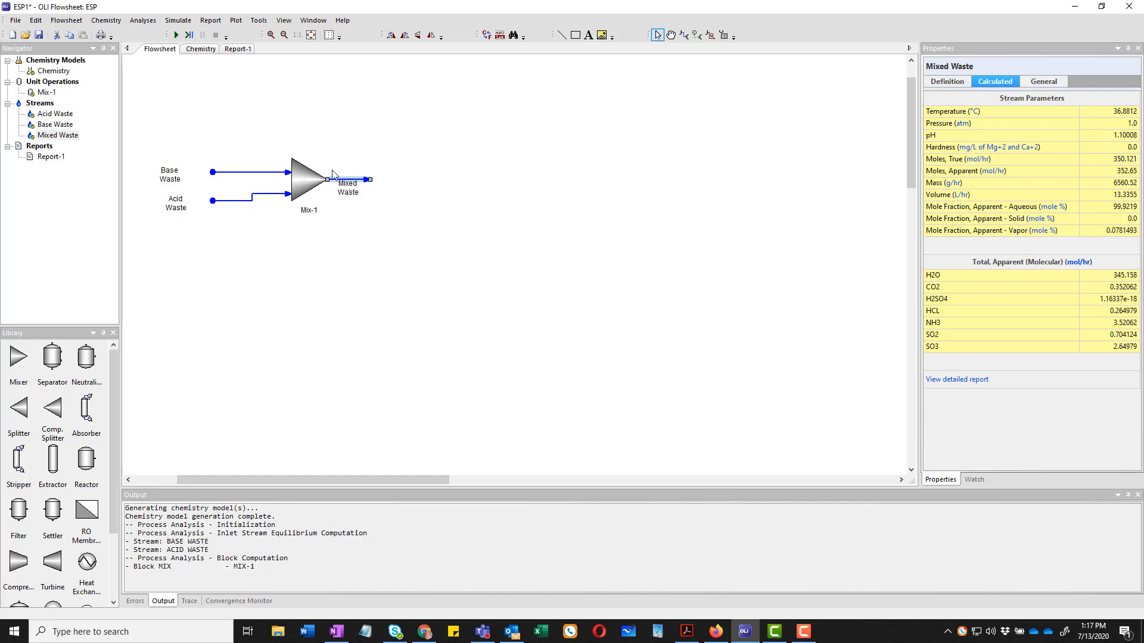
# Step: Add a callout to the Base Waste stream and place it above the stream
pyautogui.click(250, 177)
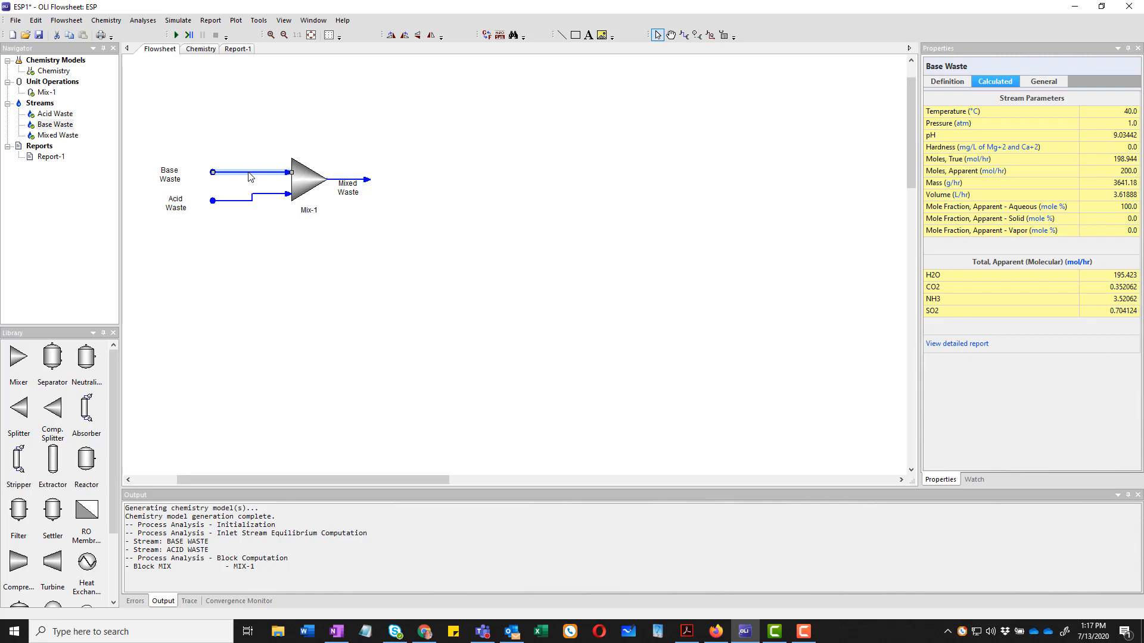
pyautogui.rightClick(251, 177)
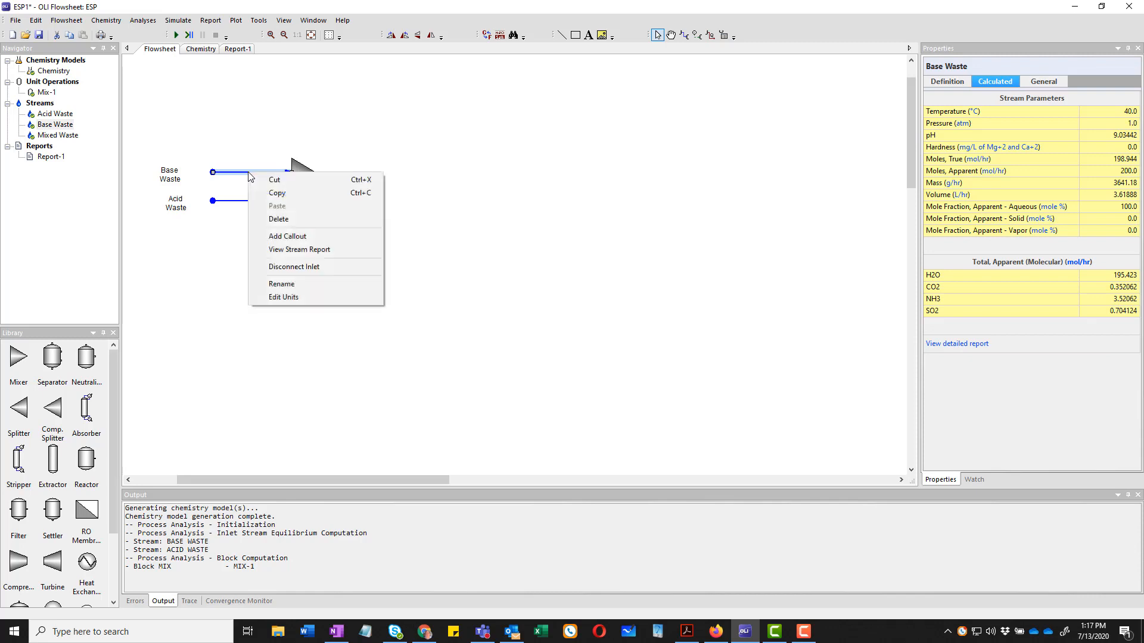
pyautogui.click(287, 237)
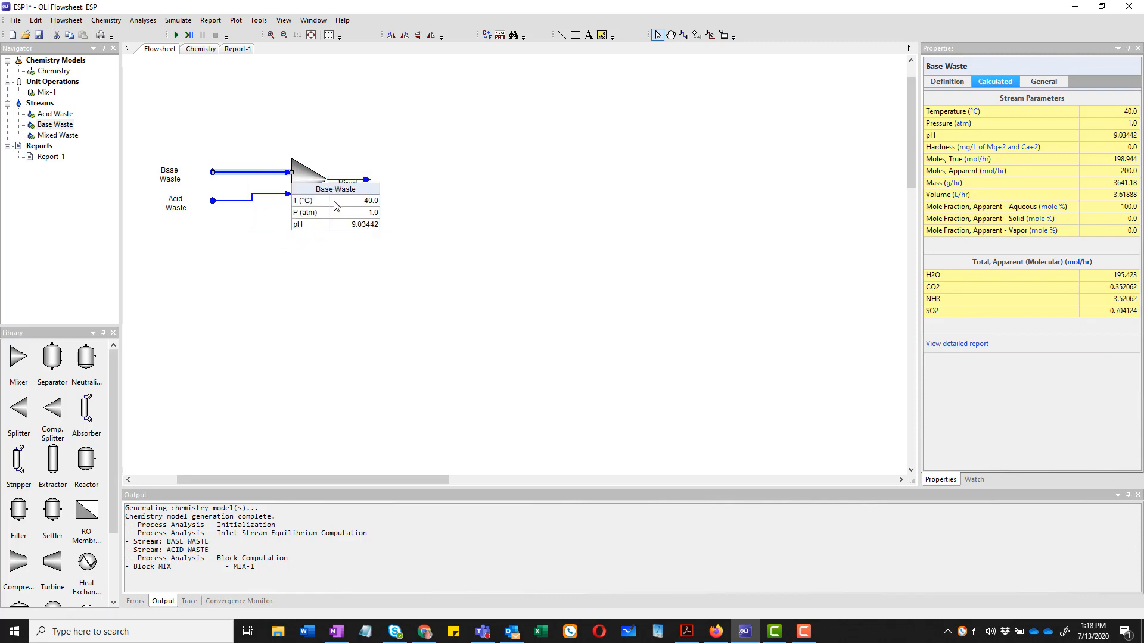
pyautogui.moveTo(341, 197); pyautogui.dragTo(255, 108)
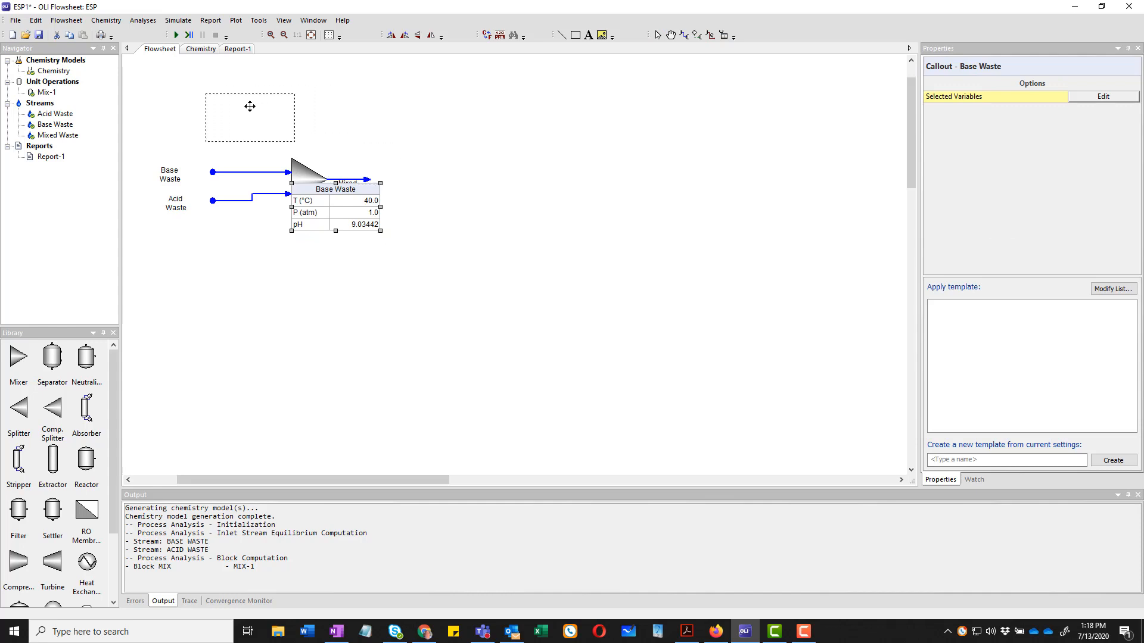
# Step: Add a callout to the Acid Waste stream and place it below the stream
pyautogui.rightClick(238, 203)
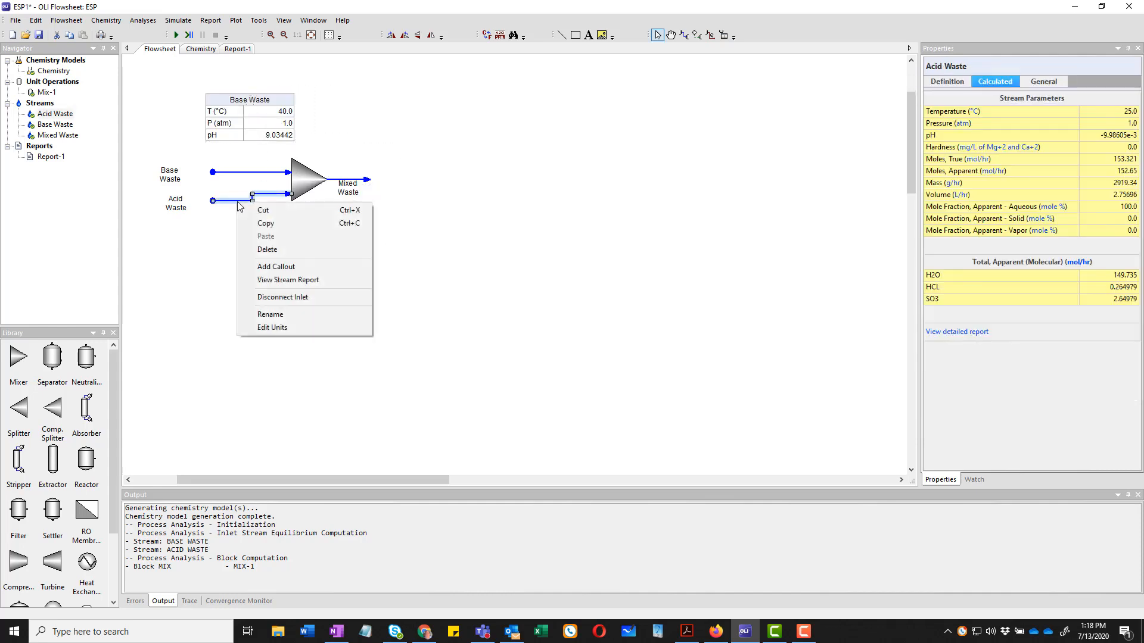
pyautogui.click(280, 267)
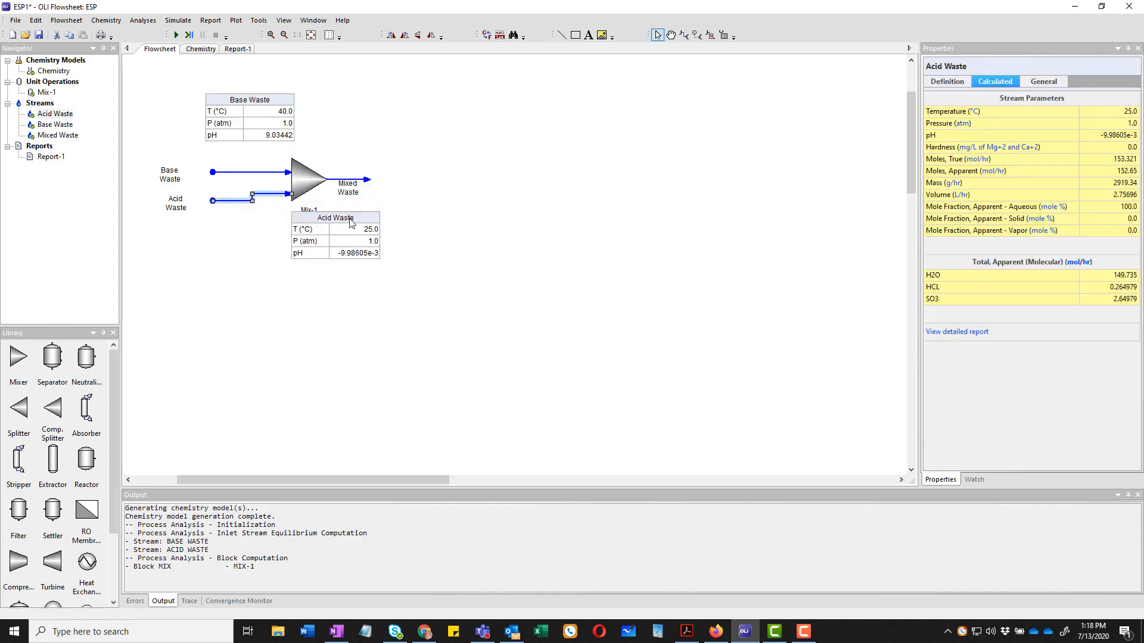
pyautogui.click(350, 226)
pyautogui.moveTo(314, 231); pyautogui.dragTo(229, 249)
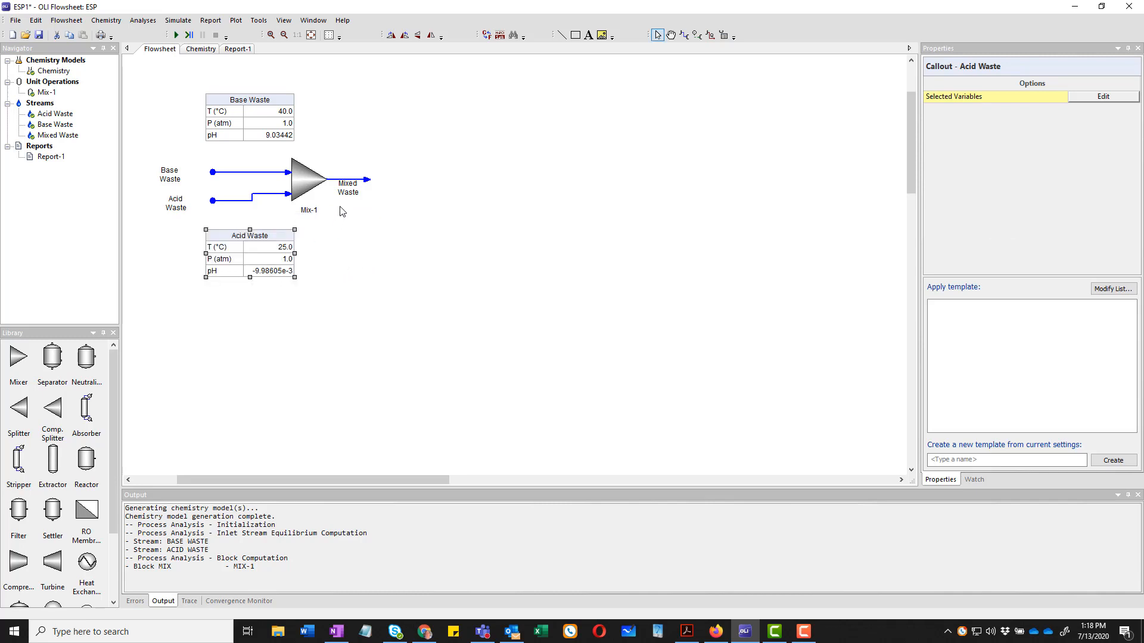
# Step: Add a callout to the Mixed Waste stream and place it beside the Acid Waste callout
pyautogui.click(349, 186)
pyautogui.rightClick(349, 185)
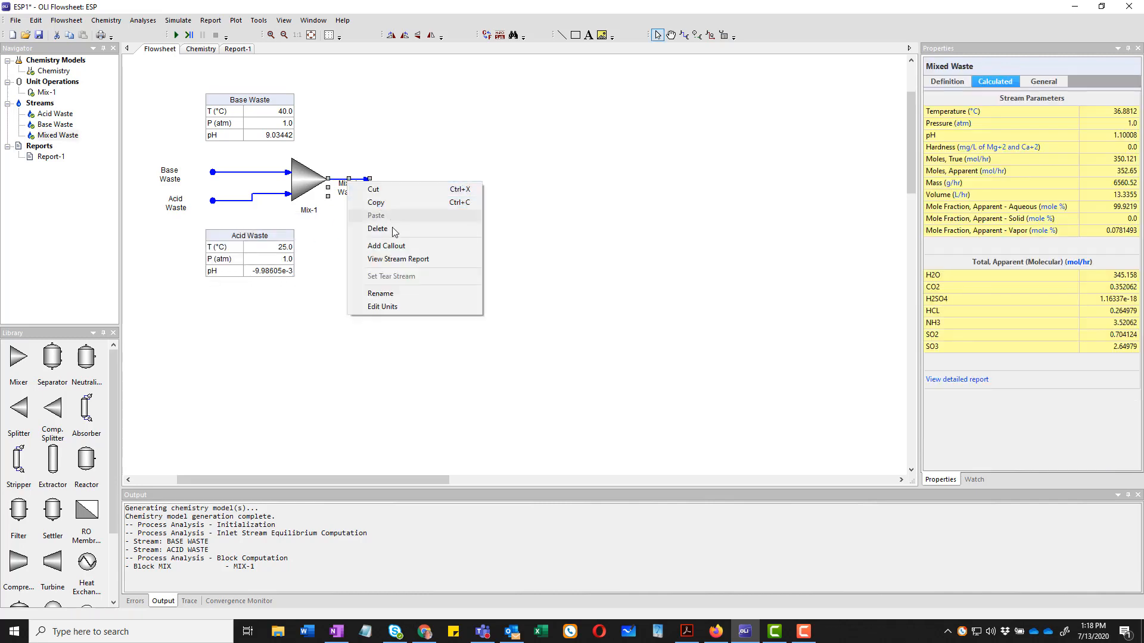
pyautogui.click(398, 246)
pyautogui.moveTo(395, 237); pyautogui.dragTo(369, 237)
pyautogui.click(445, 313)
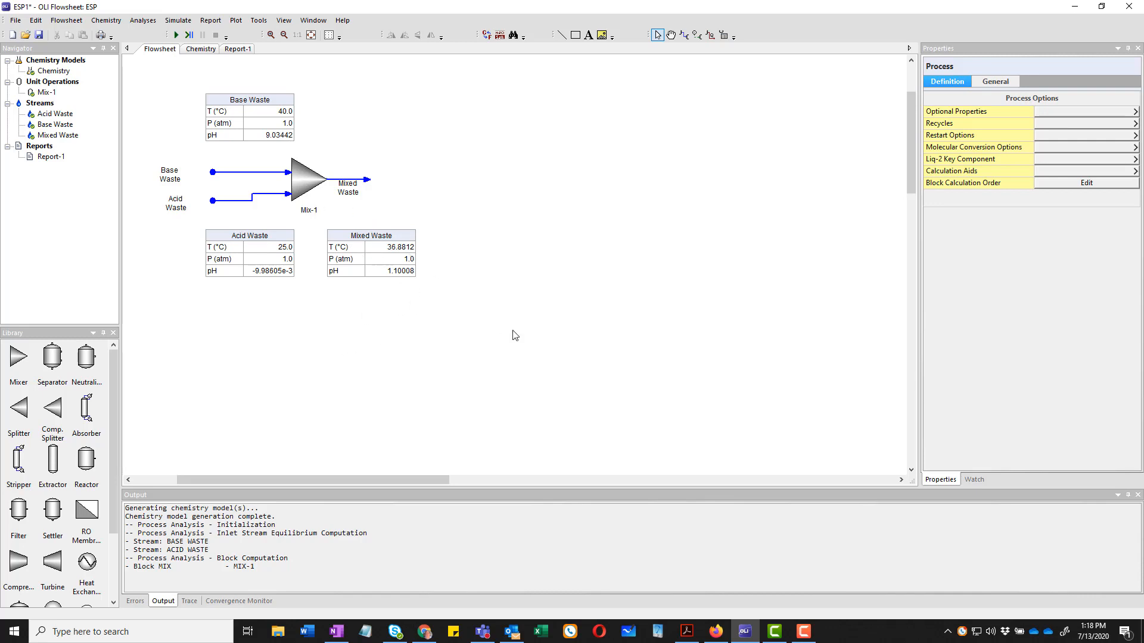
# Step: Review the mixer's settings and the Mixed Waste stream's calculated aqueous and vapor mole fractions
pyautogui.click(311, 183)
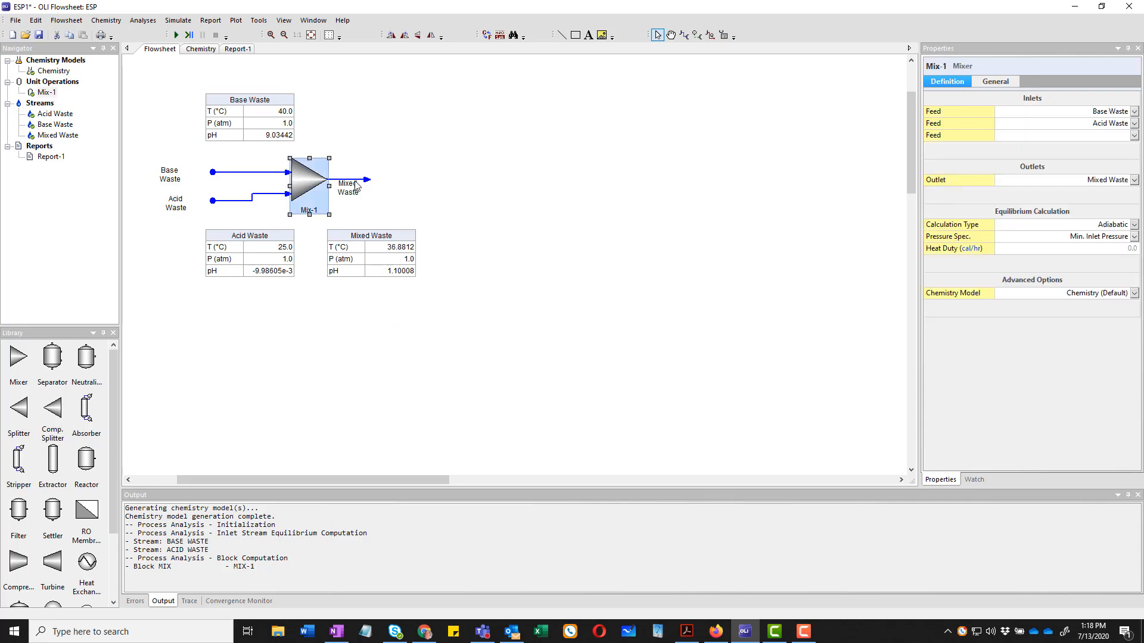
pyautogui.click(356, 186)
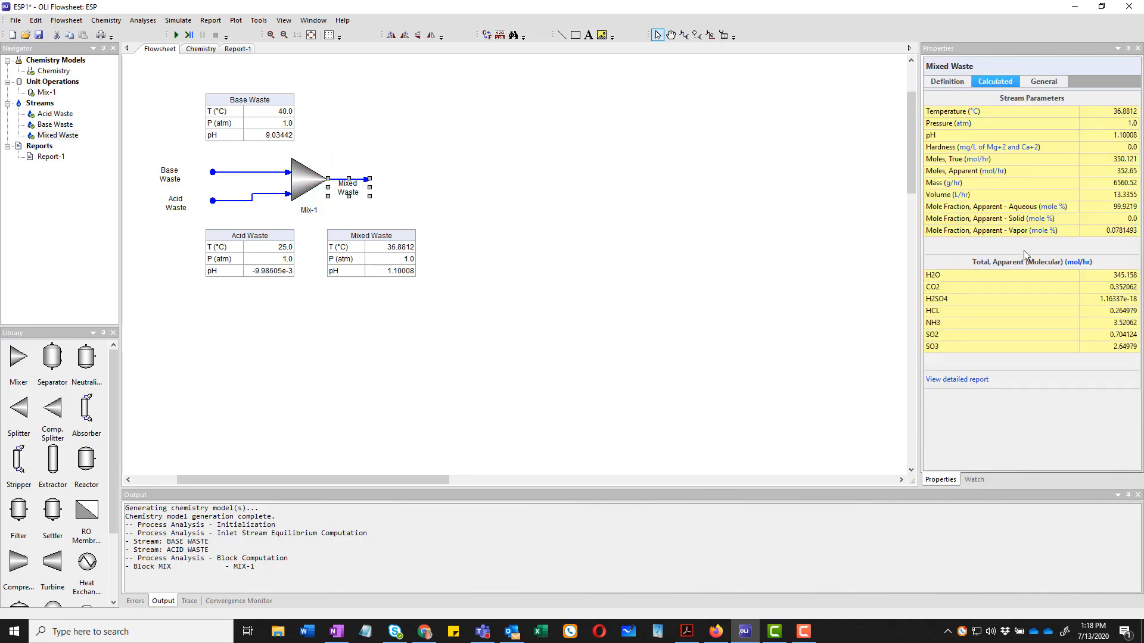
pyautogui.click(1096, 209)
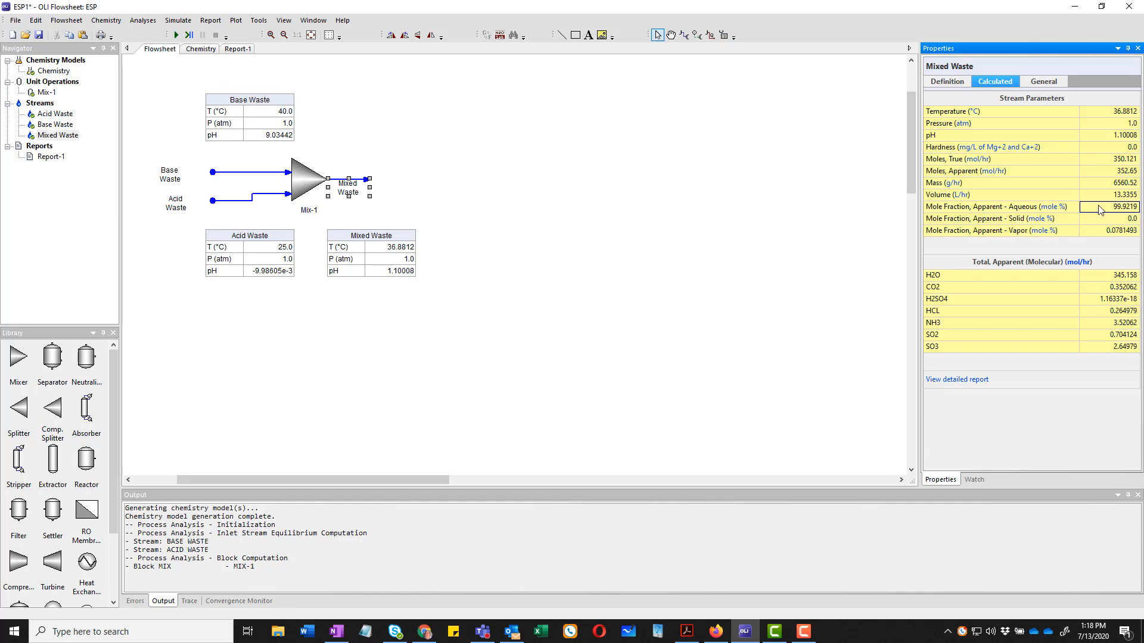
pyautogui.click(1104, 233)
# Step: Add all streams to Report-1 and compare their aqueous and vapor volume flows
pyautogui.click(242, 50)
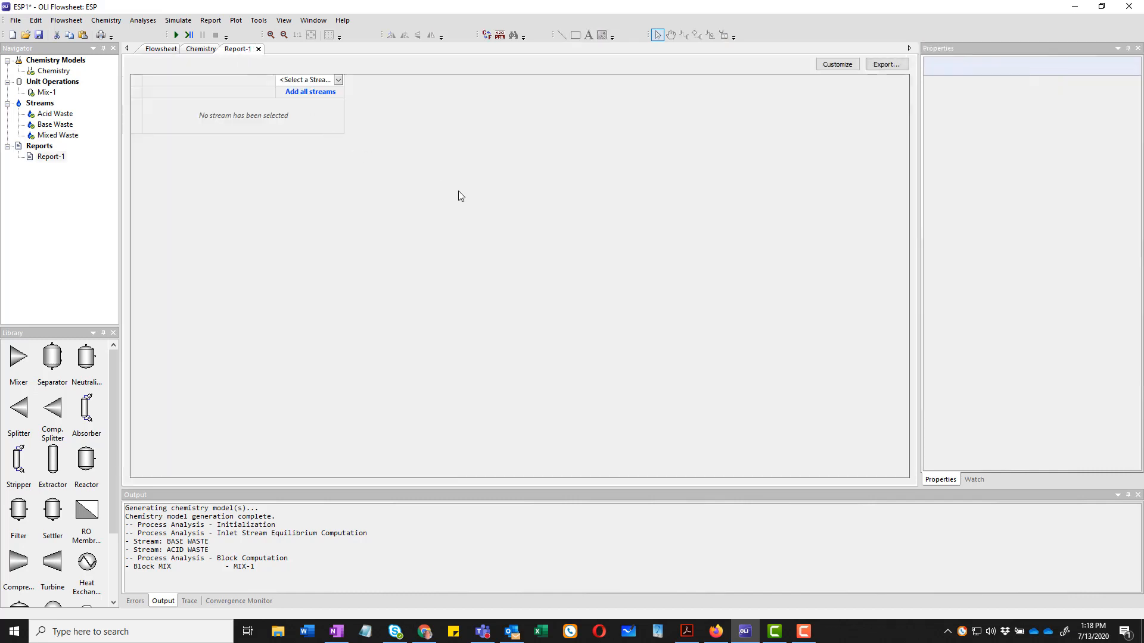
pyautogui.click(323, 94)
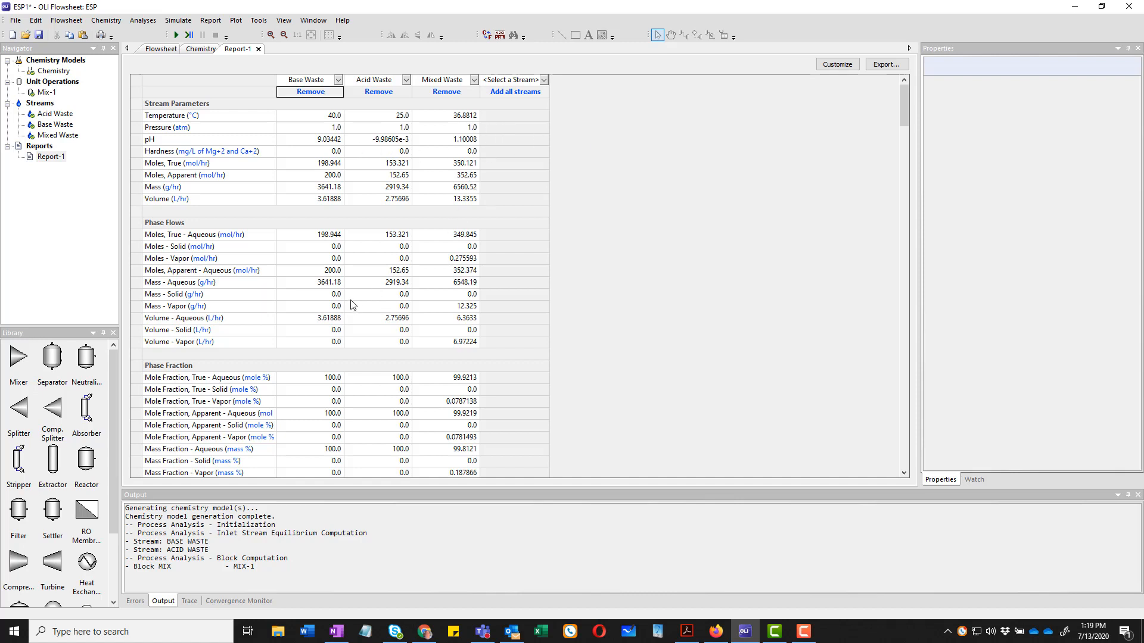
pyautogui.scroll(-1, 354, 305)
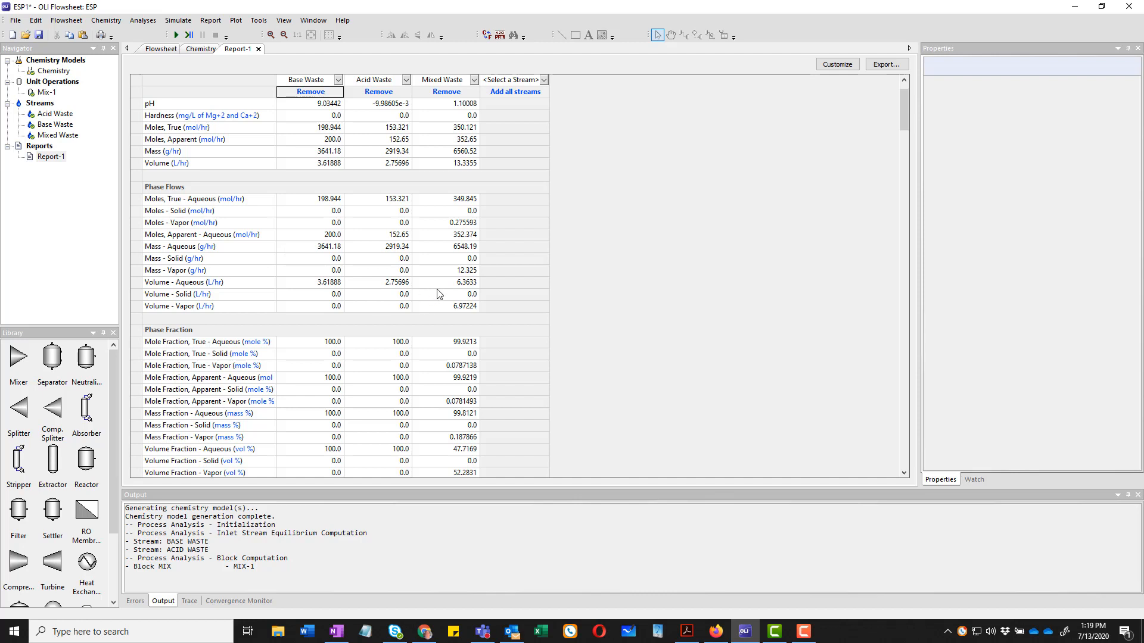
pyautogui.click(314, 285)
pyautogui.click(375, 285)
pyautogui.click(441, 285)
pyautogui.click(452, 307)
# Step: Examine the report's phase fractions, thermodynamic properties, liquid speciation, solids and vapor composition for the three streams
pyautogui.scroll(-1, 452, 352)
pyautogui.scroll(-5, 452, 351)
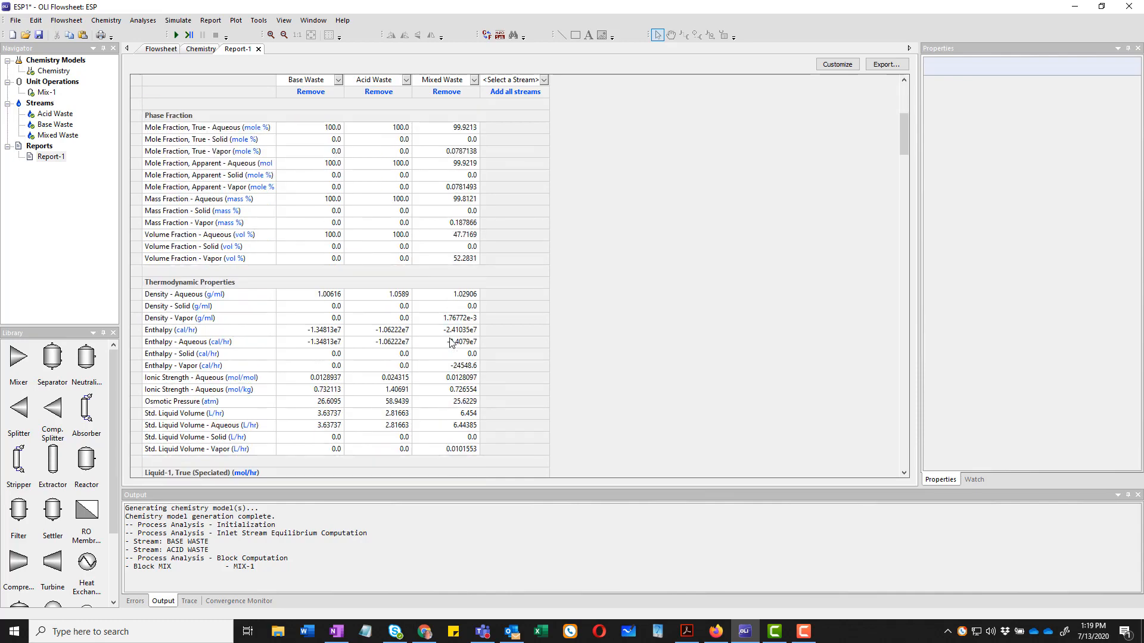
pyautogui.scroll(-4, 450, 352)
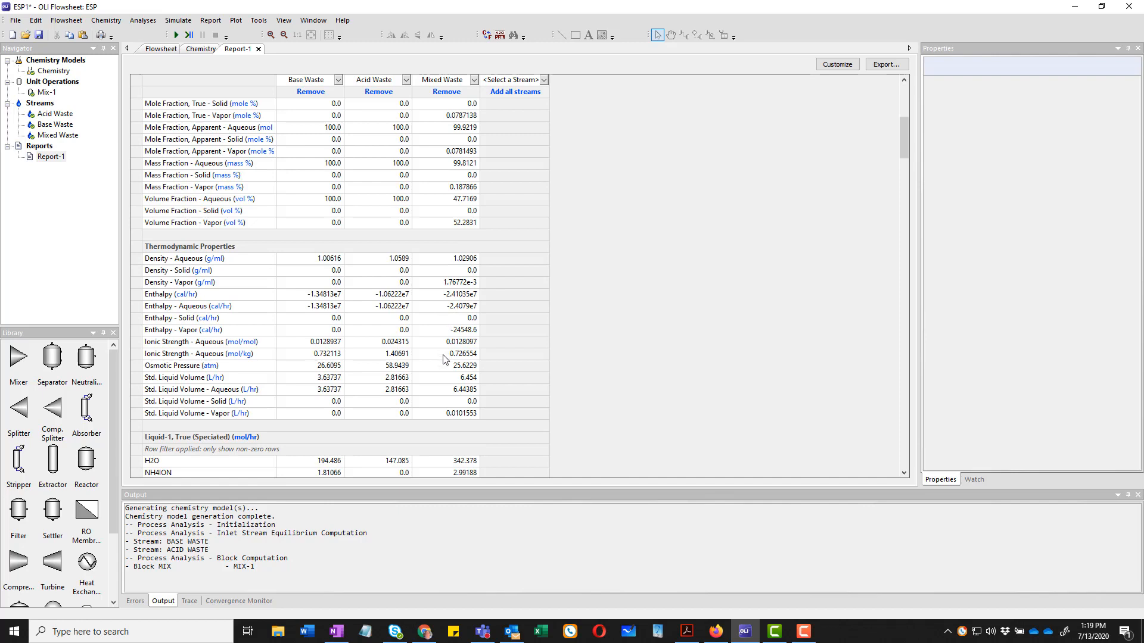
pyautogui.scroll(-4, 443, 367)
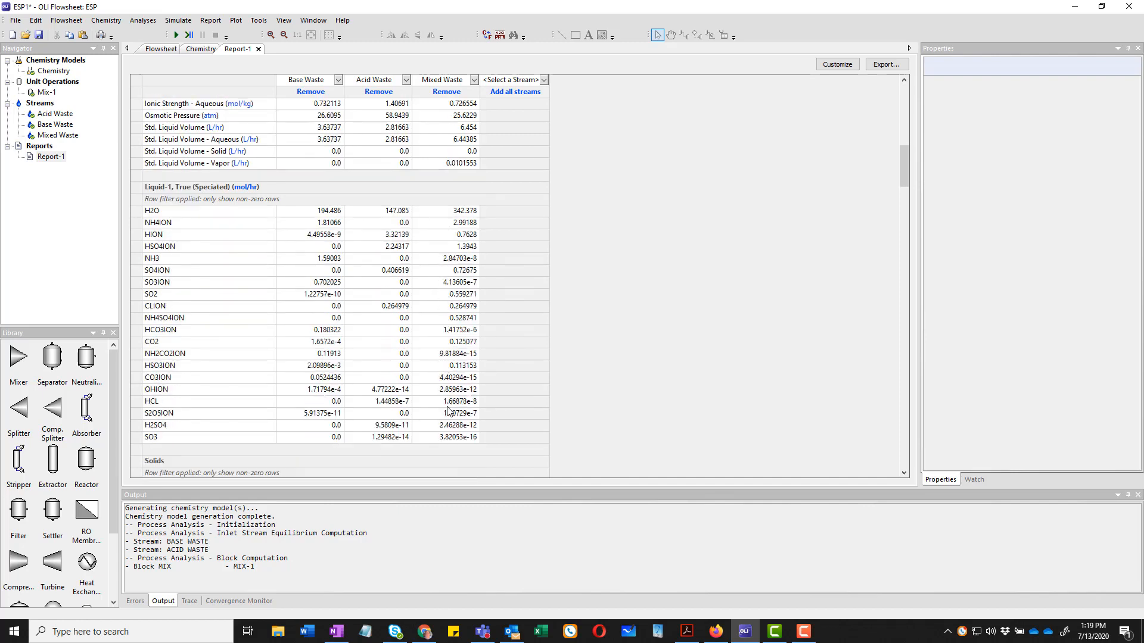
pyautogui.scroll(-5, 448, 411)
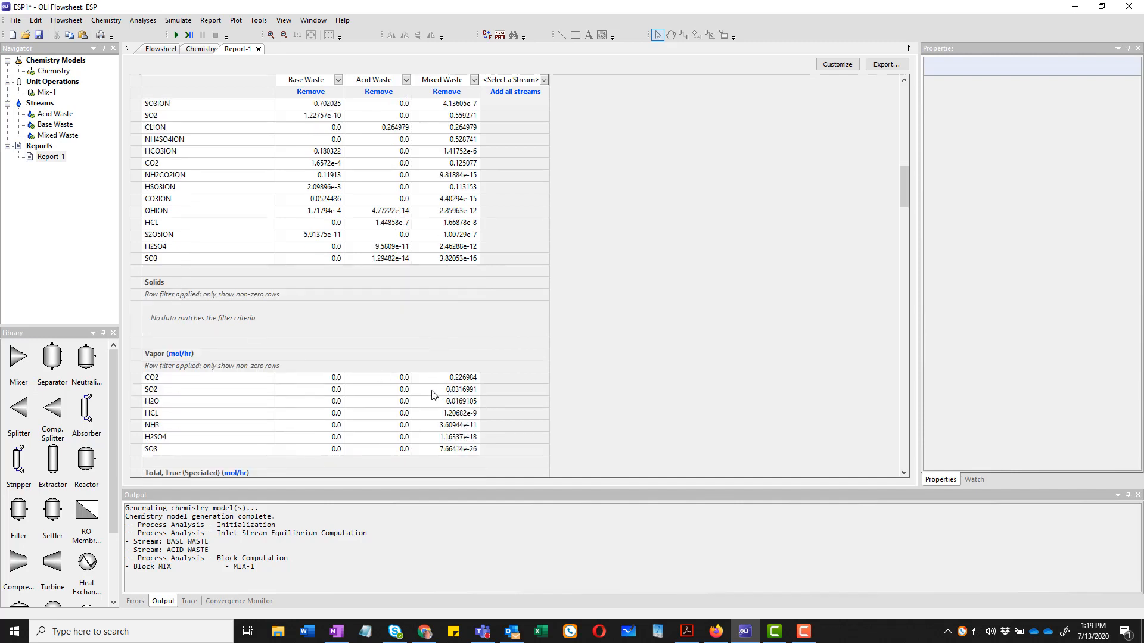
pyautogui.scroll(-2, 434, 400)
pyautogui.scroll(11, 463, 402)
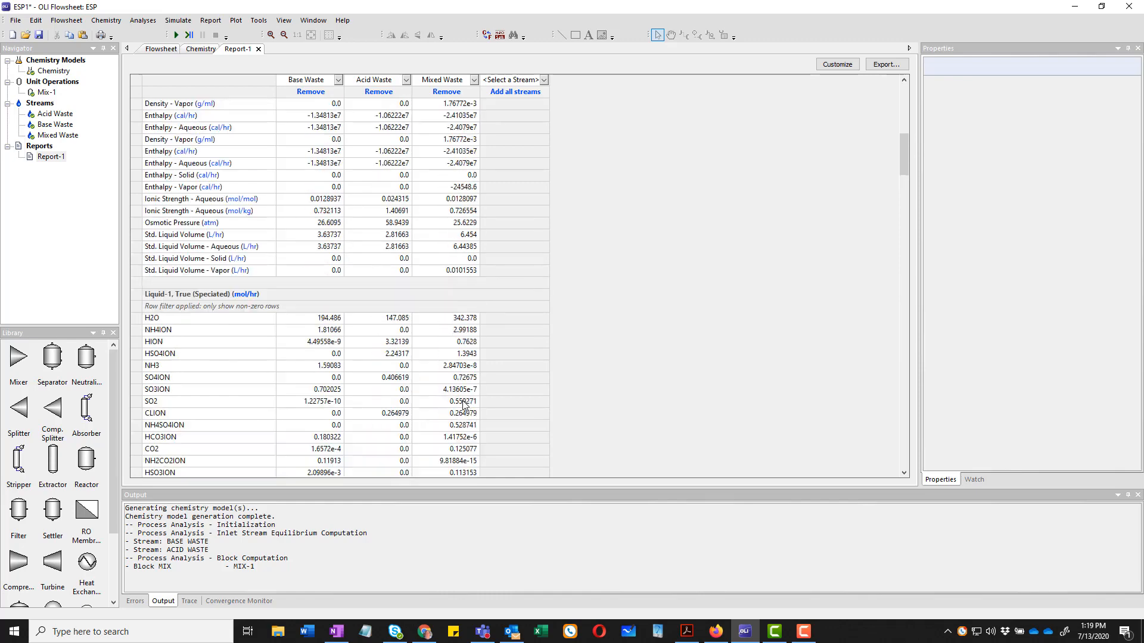
# Step: Add a Separator to the flowsheet downstream of the mixer and connect the Mixed Waste stream to its inlet
pyautogui.click(161, 49)
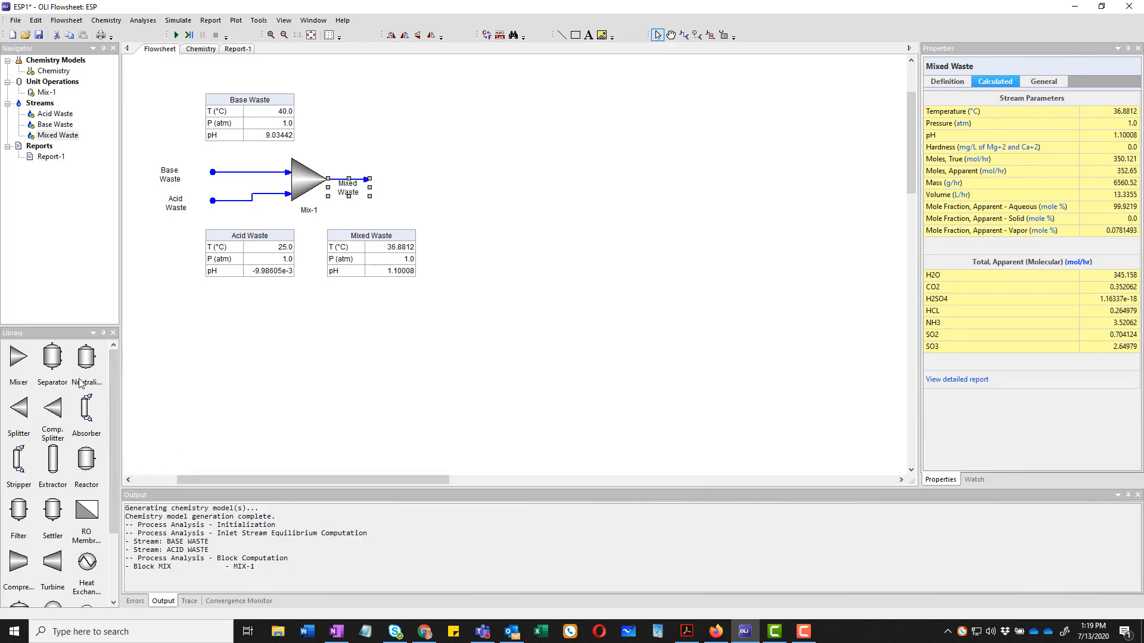
pyautogui.moveTo(58, 357); pyautogui.dragTo(435, 186)
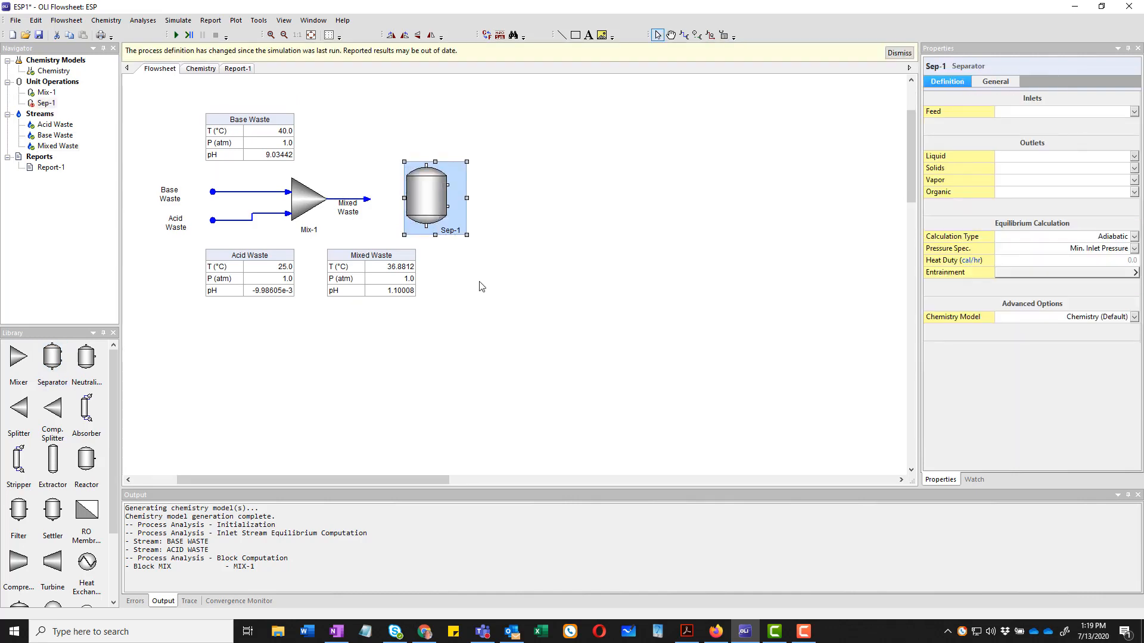
pyautogui.click(368, 203)
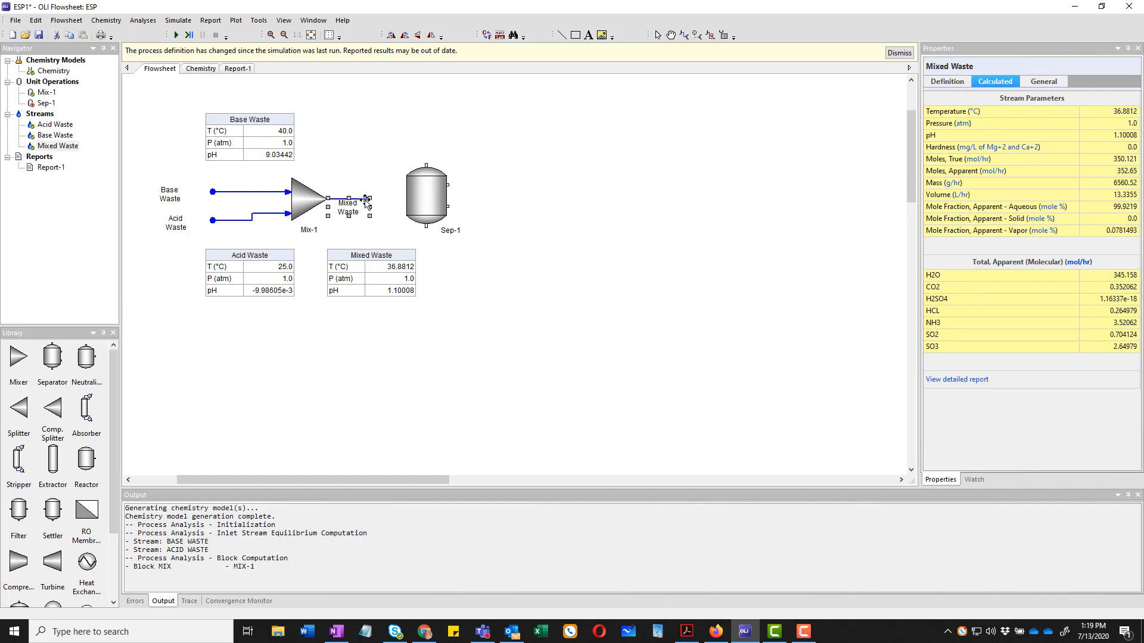
pyautogui.click(365, 202)
pyautogui.click(368, 200)
pyautogui.moveTo(371, 198); pyautogui.dragTo(406, 199)
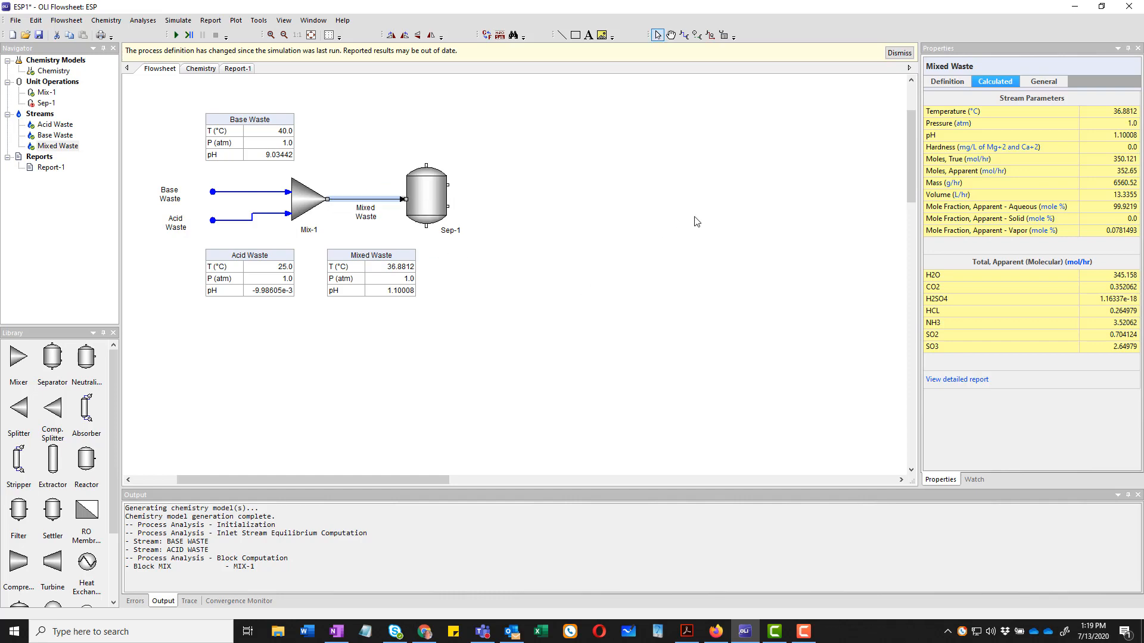
# Step: Draw outlet streams from the separator's liquid, vapor and solids ports and dismiss the outdated-results notice
pyautogui.click(683, 35)
pyautogui.moveTo(473, 185); pyautogui.dragTo(504, 185)
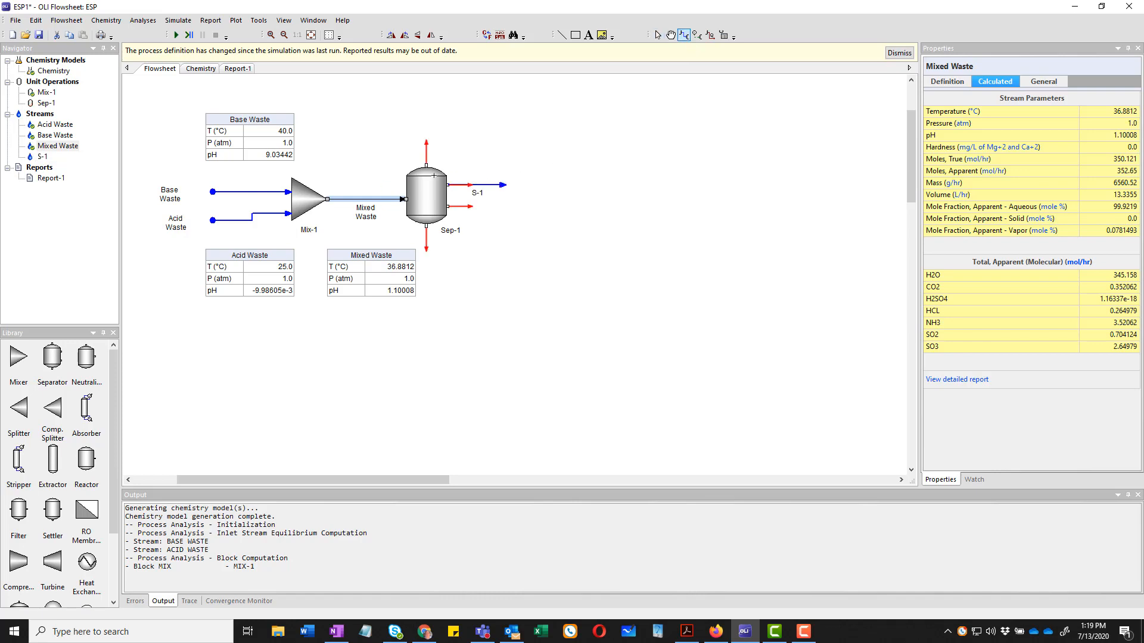
pyautogui.moveTo(427, 153); pyautogui.dragTo(426, 114)
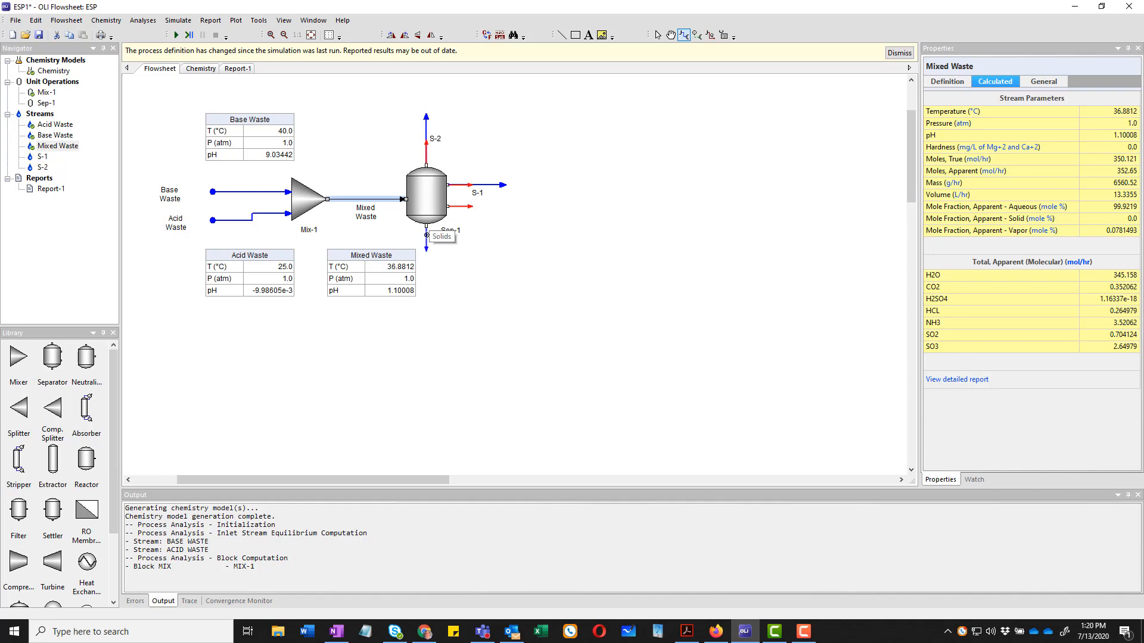
pyautogui.moveTo(427, 235); pyautogui.dragTo(427, 271)
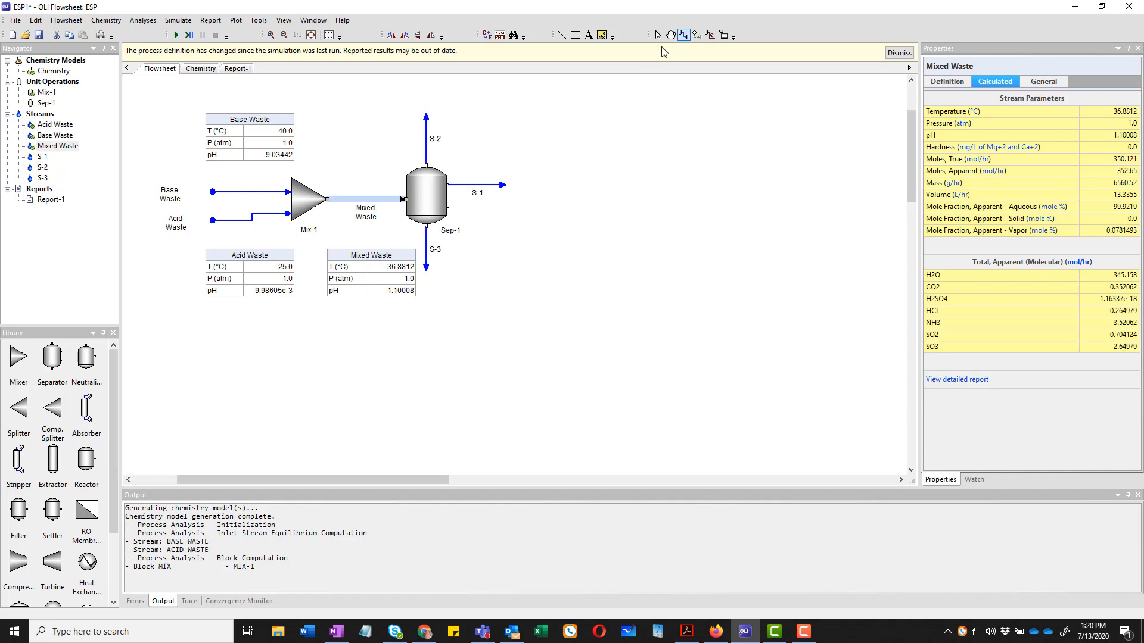
pyautogui.click(657, 34)
pyautogui.click(898, 53)
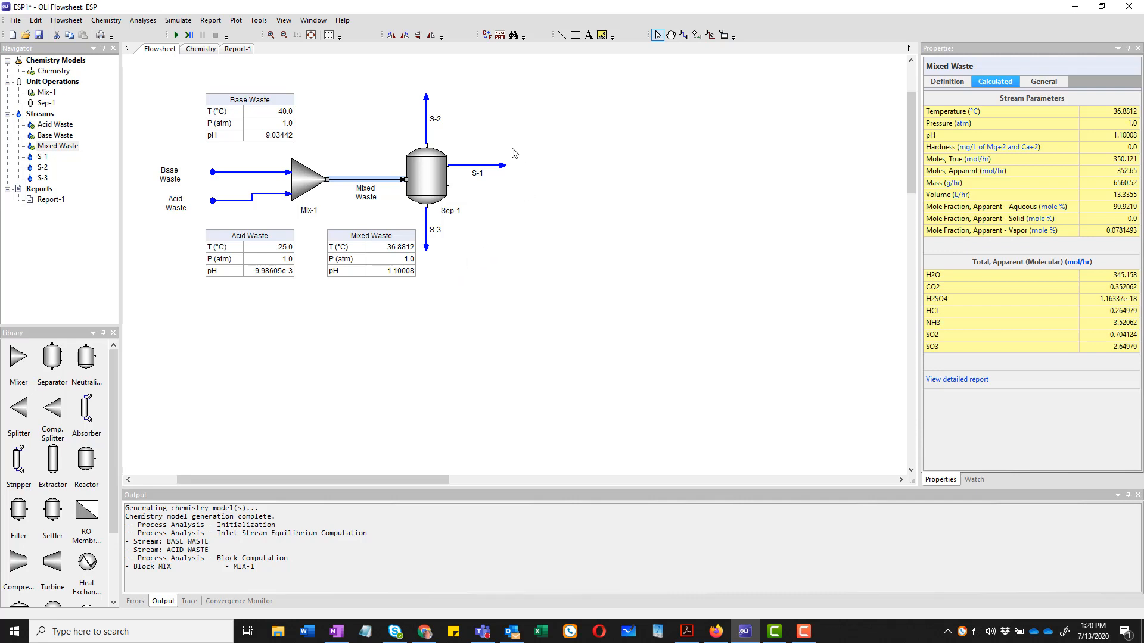
# Step: Rename the separator's upper outlet stream Vapor, its side outlet Liquid and its lower outlet Solids
pyautogui.click(426, 134)
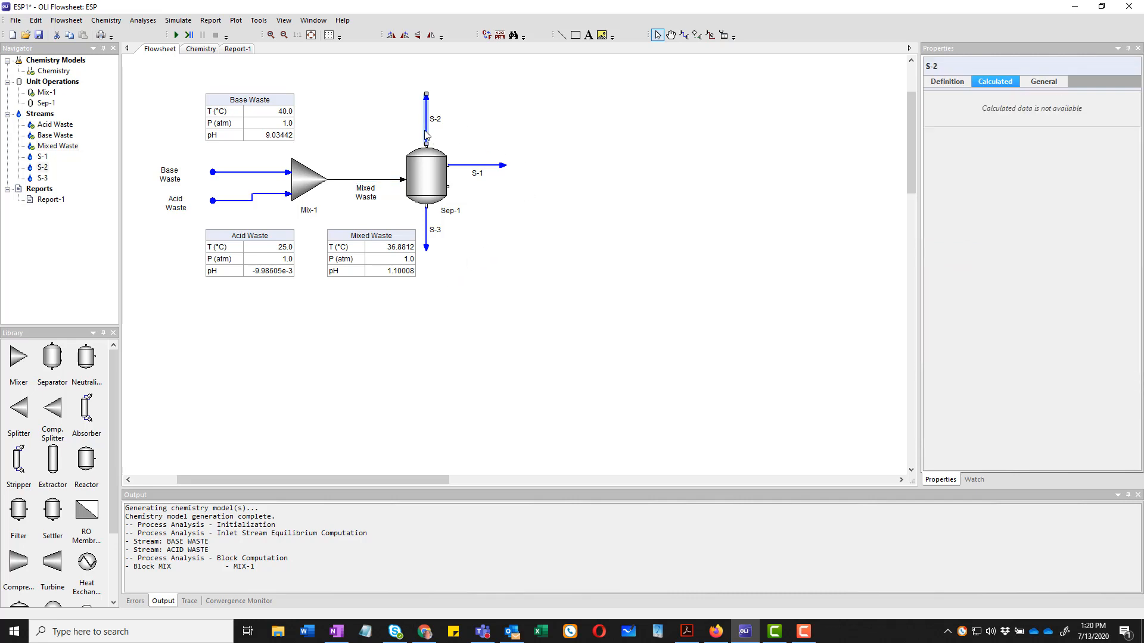
pyautogui.click(425, 130)
pyautogui.press('Return')
pyautogui.click(483, 172)
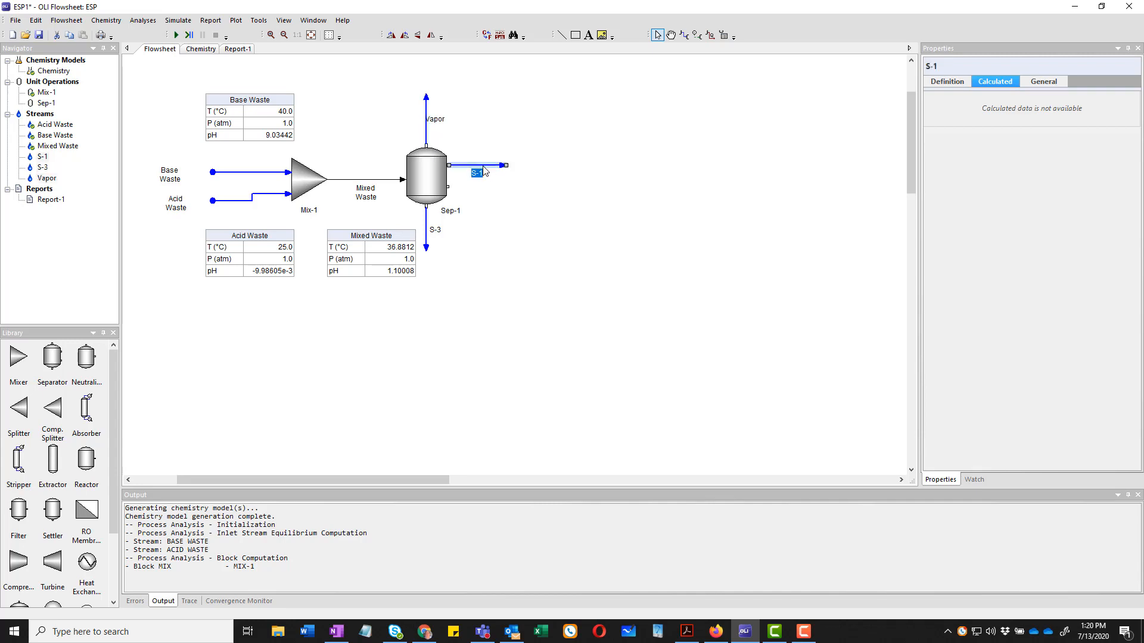
pyautogui.write('Liquid')
pyautogui.press('Return')
pyautogui.click(426, 248)
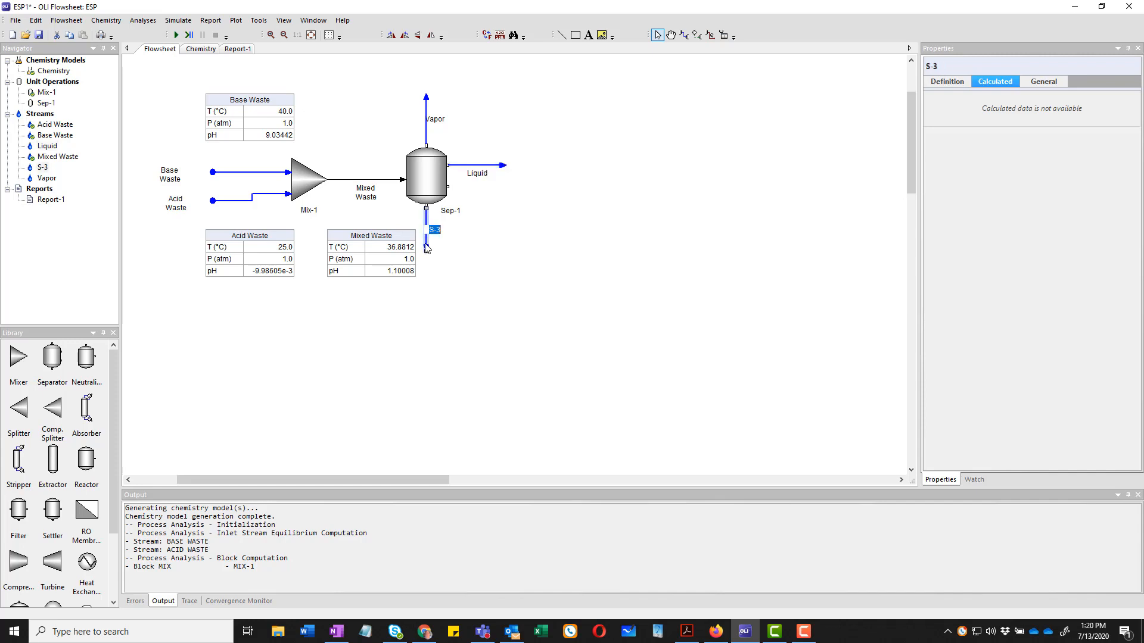
pyautogui.write('Solids')
pyautogui.press('Return')
# Step: Add a Neutralizer to the flowsheet downstream of the separator and connect the Liquid stream to its feed inlet
pyautogui.scroll(-3, 69, 501)
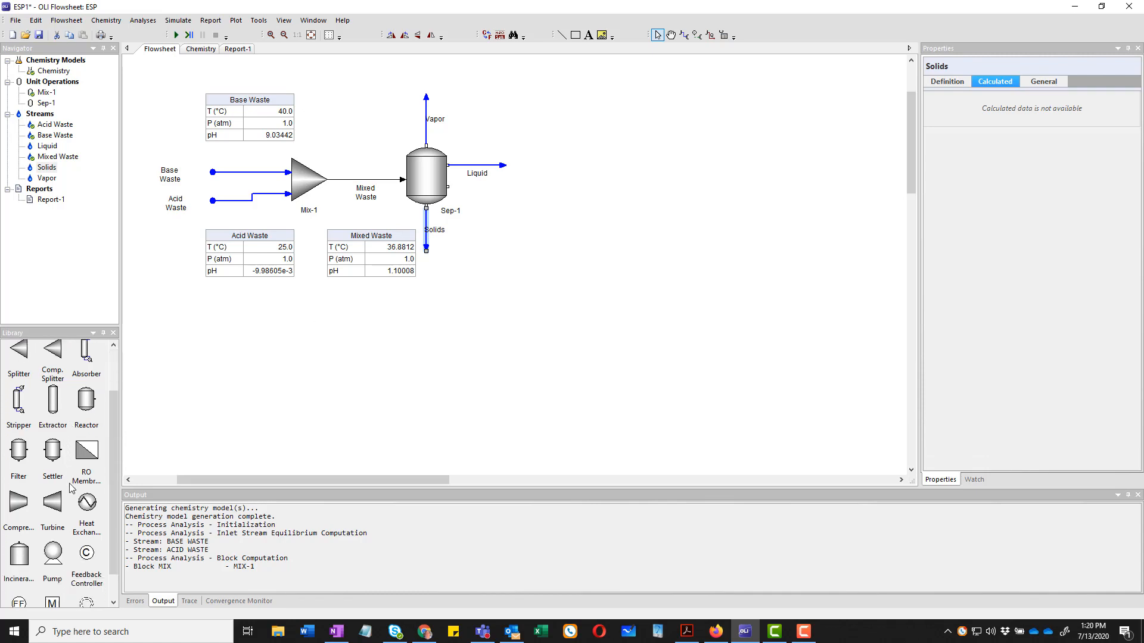
pyautogui.scroll(-2, 116, 483)
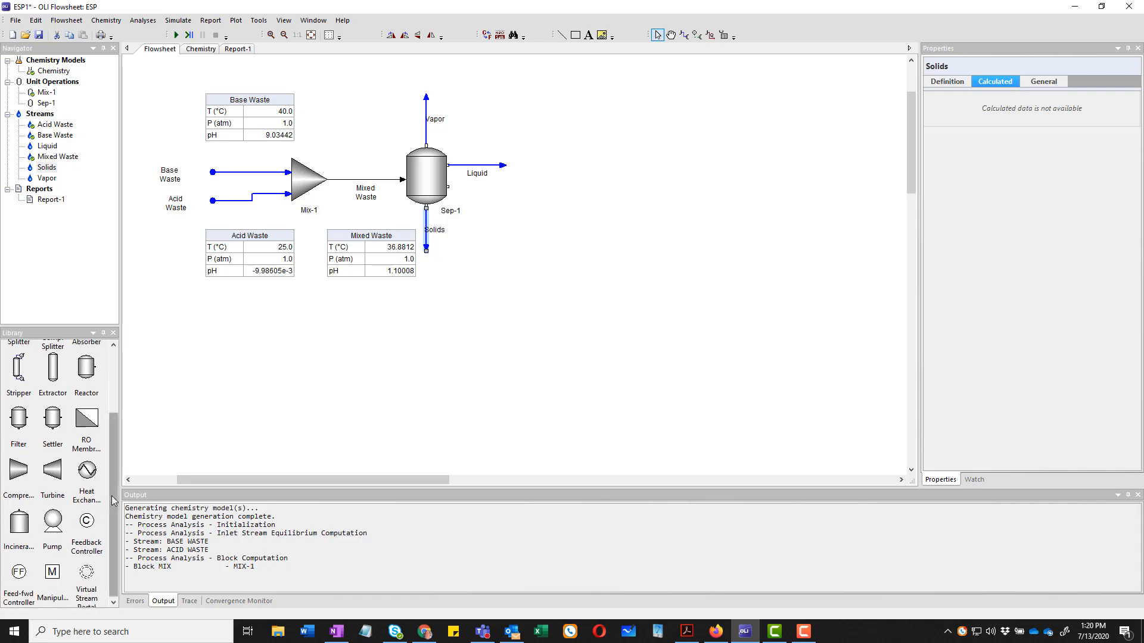
pyautogui.moveTo(112, 495); pyautogui.dragTo(114, 402)
pyautogui.moveTo(86, 358); pyautogui.dragTo(569, 177)
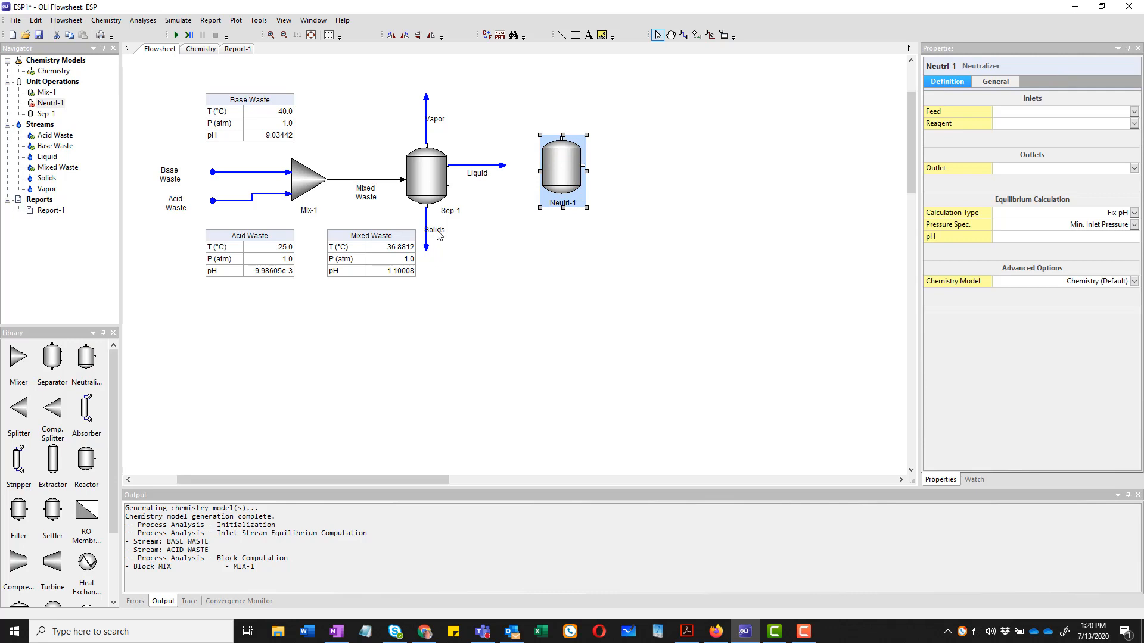
pyautogui.click(494, 167)
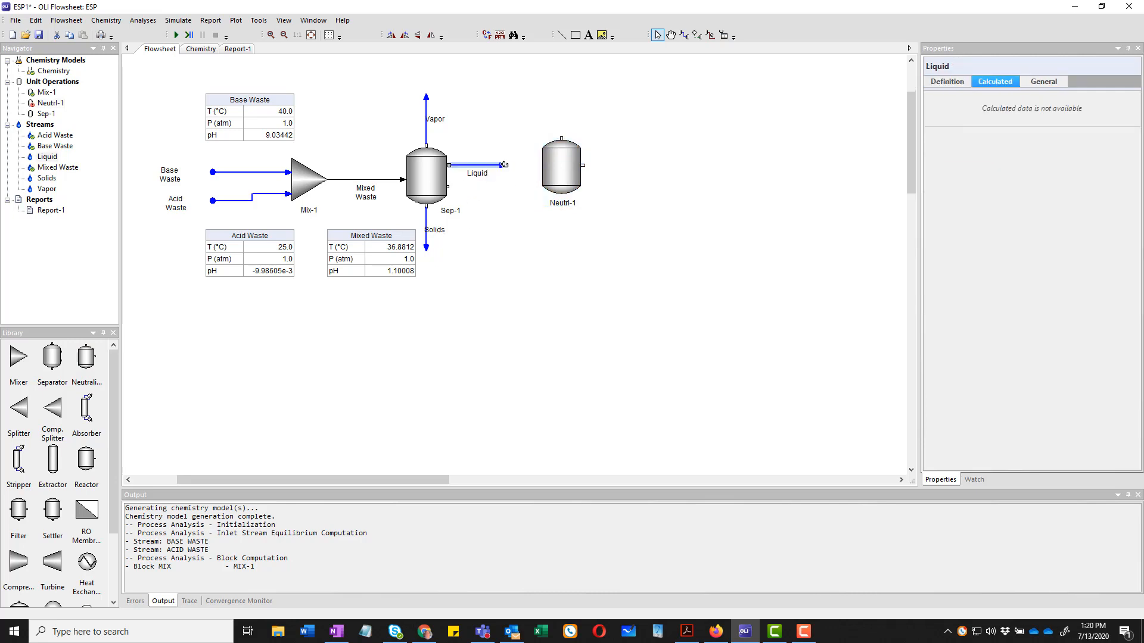
pyautogui.moveTo(506, 165); pyautogui.dragTo(602, 165)
# Step: Draw an outlet stream from the neutralizer and a reagent stream entering it from above
pyautogui.click(684, 34)
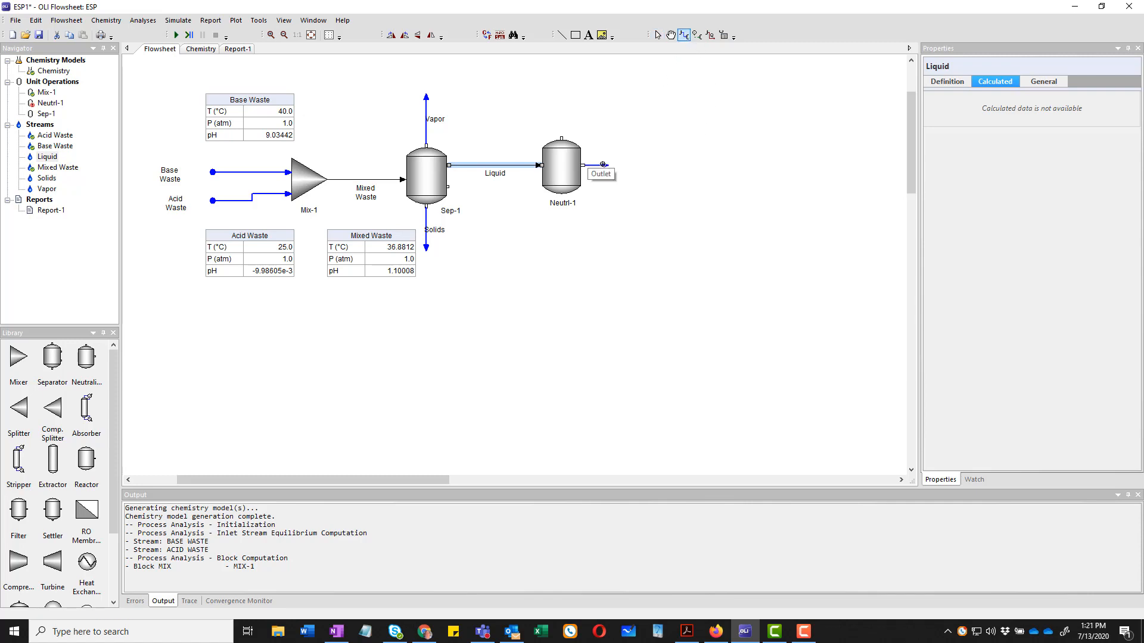
pyautogui.click(654, 163)
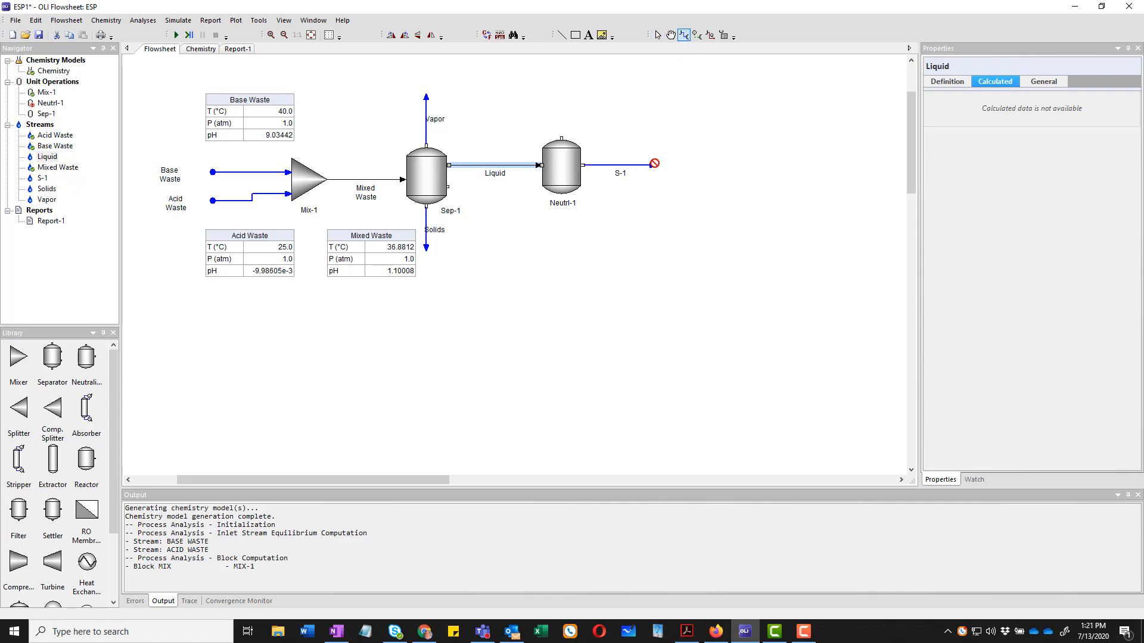
pyautogui.click(685, 36)
pyautogui.click(684, 35)
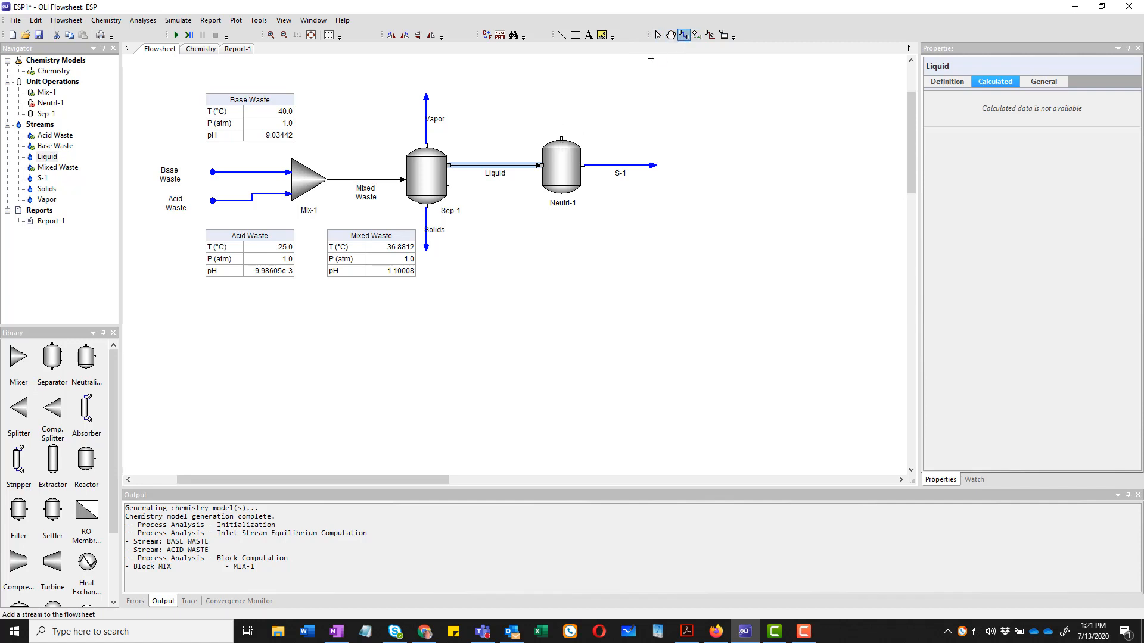
pyautogui.moveTo(561, 101); pyautogui.dragTo(561, 140)
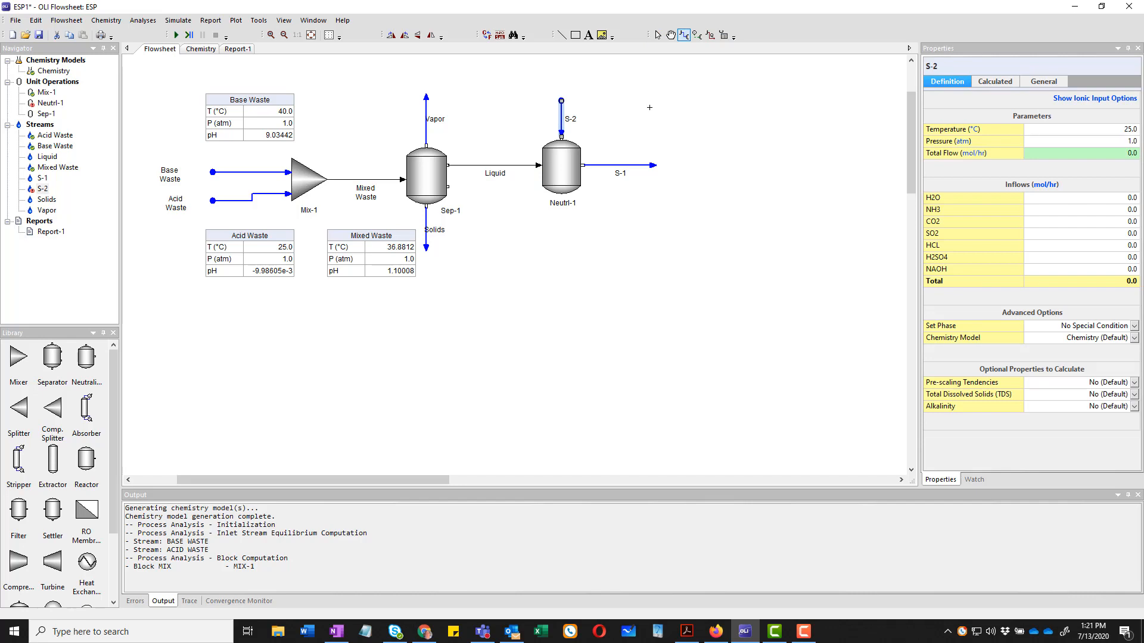
# Step: Rename the neutralizer's reagent stream Caustic / NaOH and its outlet stream Neutralized Liquid
pyautogui.press('Escape')
pyautogui.click(562, 125)
pyautogui.write('Caustic / NaOH')
pyautogui.press('Return')
pyautogui.click(628, 165)
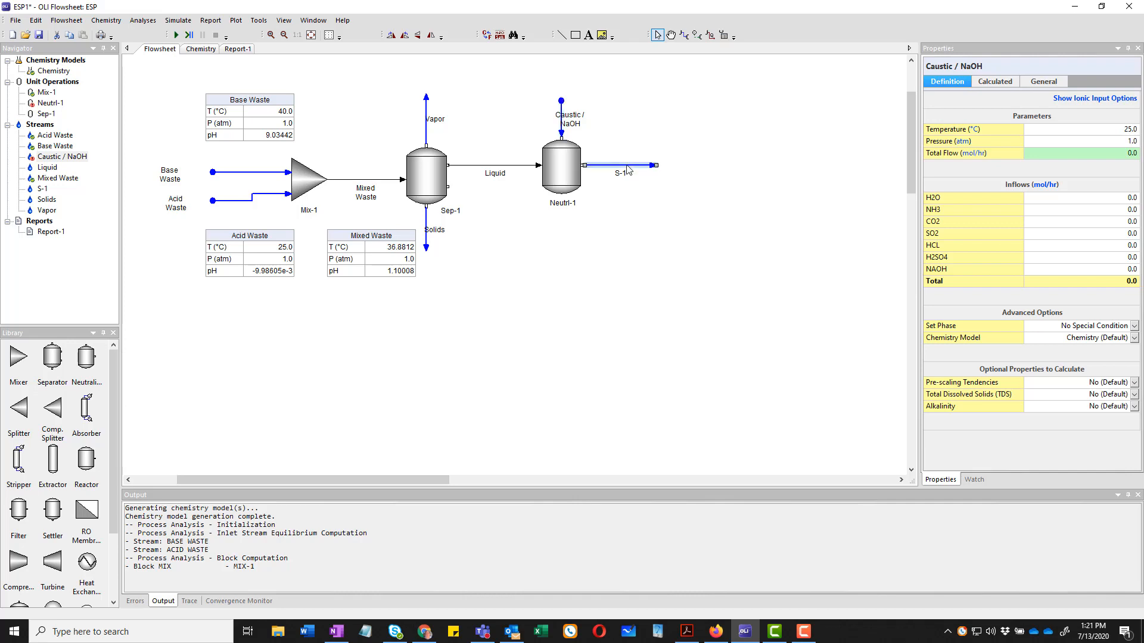
pyautogui.write('N')
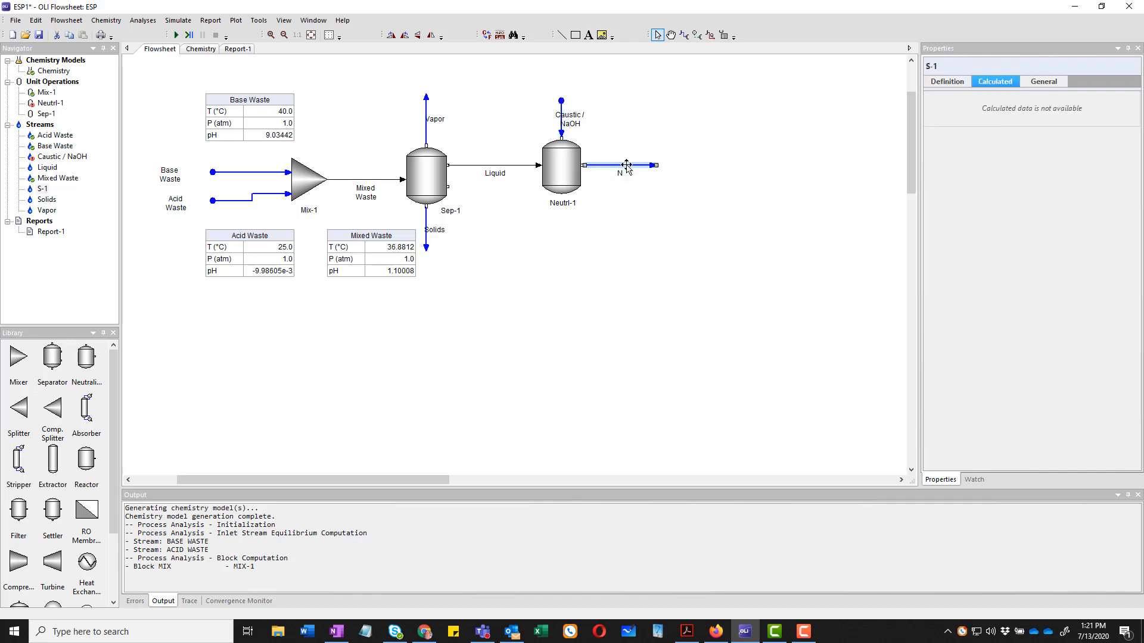
pyautogui.write('eutralized Liquid')
pyautogui.press('Return')
# Step: Move the Caustic / NaOH label clear of its stream line and adjust the Neutralized Liquid label's position
pyautogui.click(572, 123)
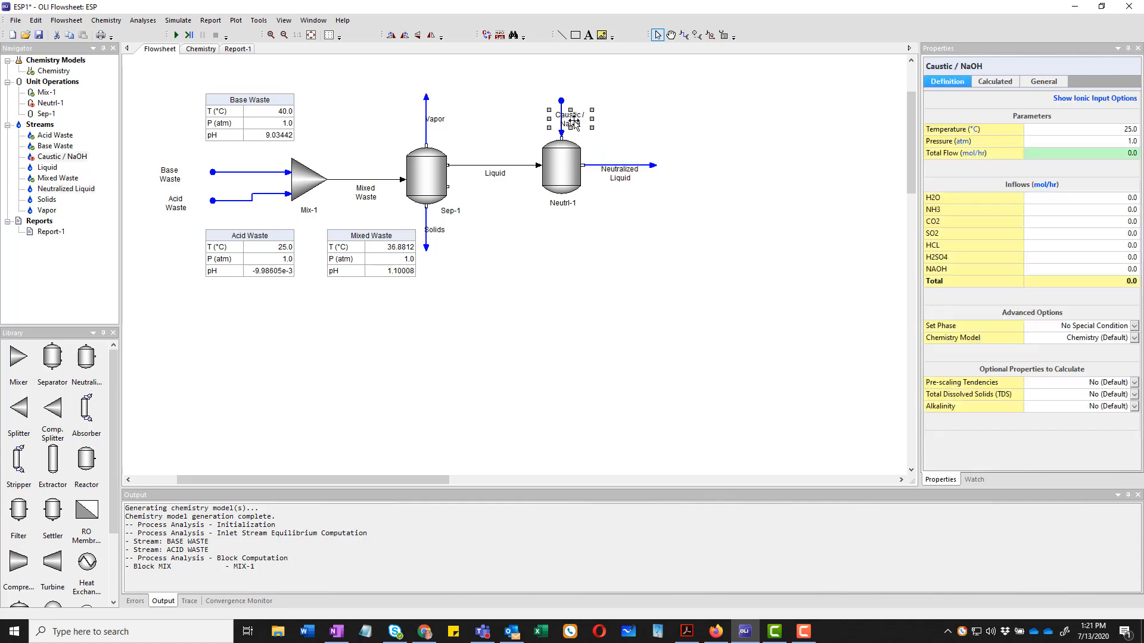
pyautogui.moveTo(574, 122); pyautogui.dragTo(602, 105)
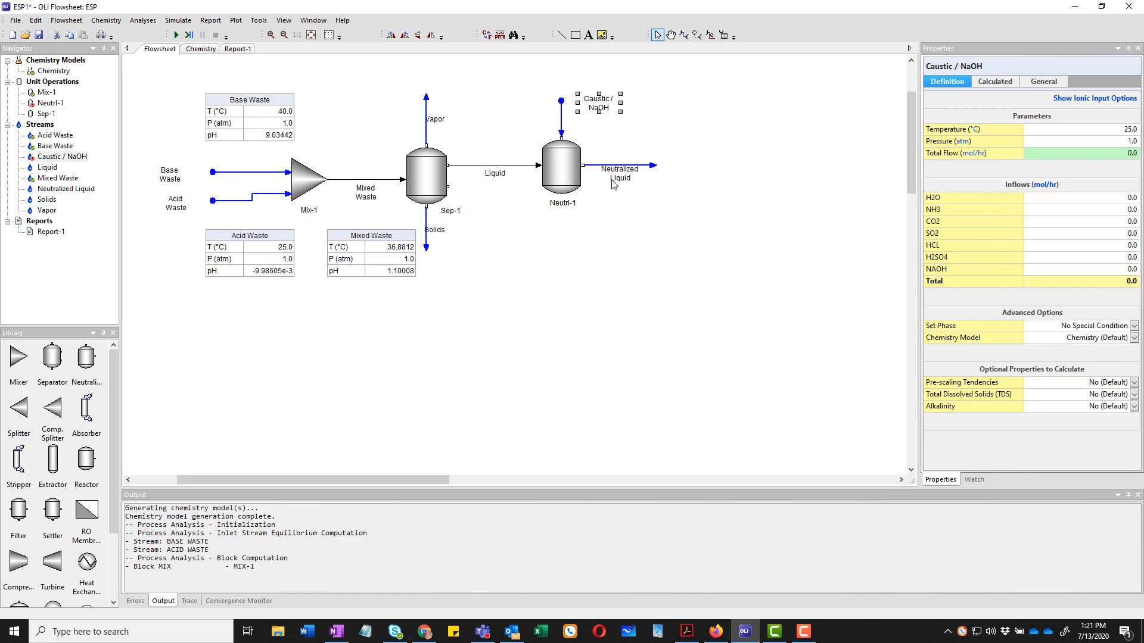
pyautogui.doubleClick(612, 179)
pyautogui.click(628, 218)
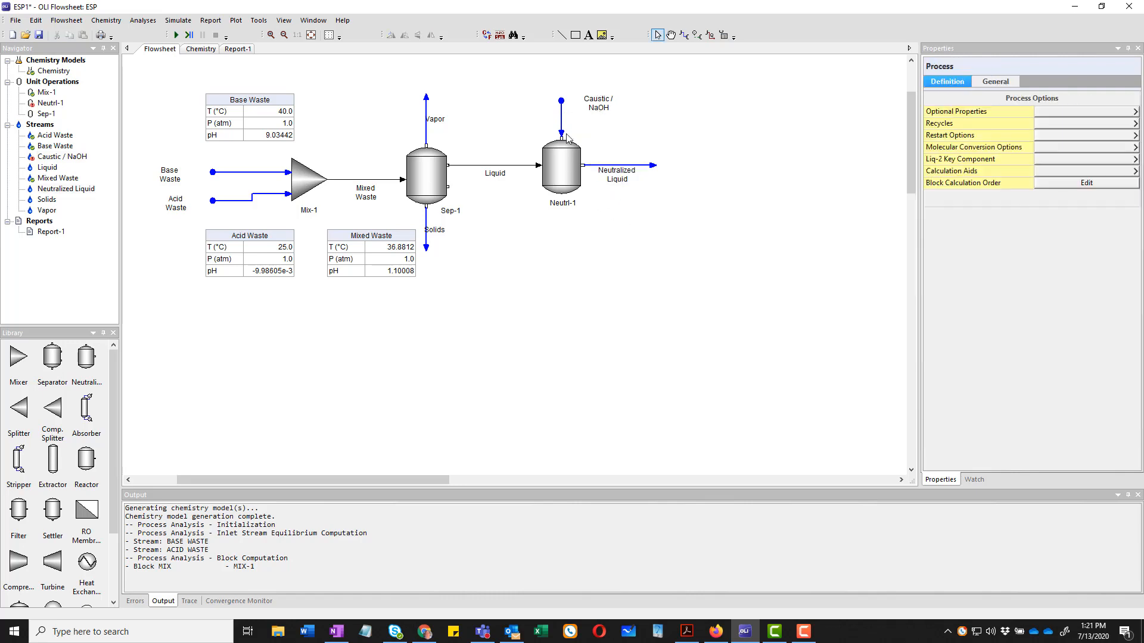
# Step: Set the total flow of the Caustic / NaOH stream to 100 mol/hr
pyautogui.click(562, 131)
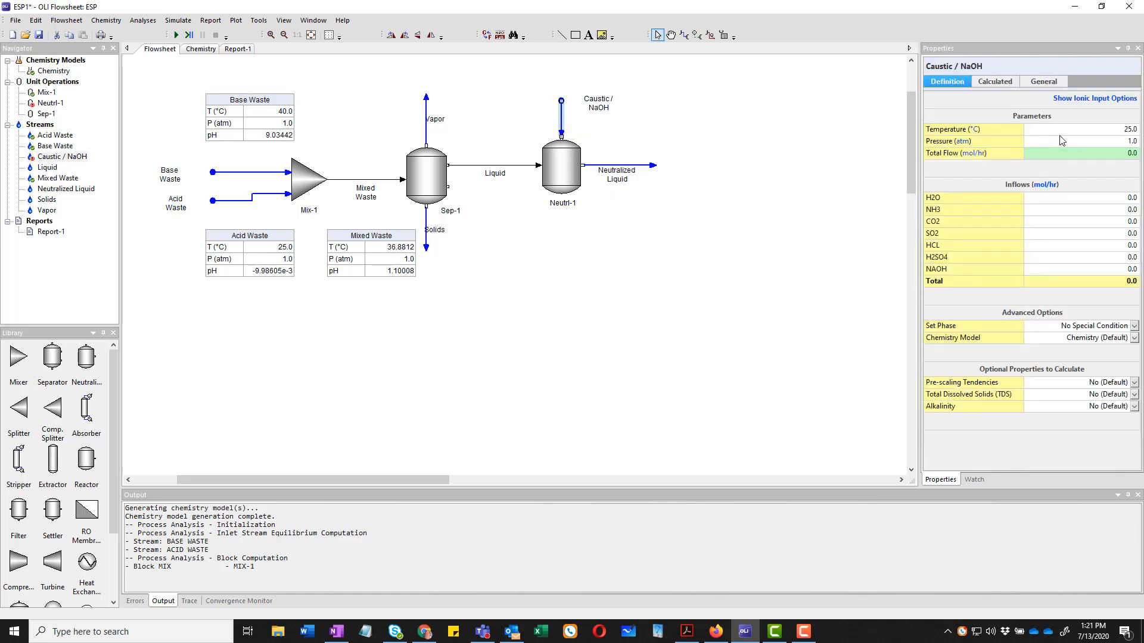
pyautogui.click(1069, 156)
pyautogui.write('1')
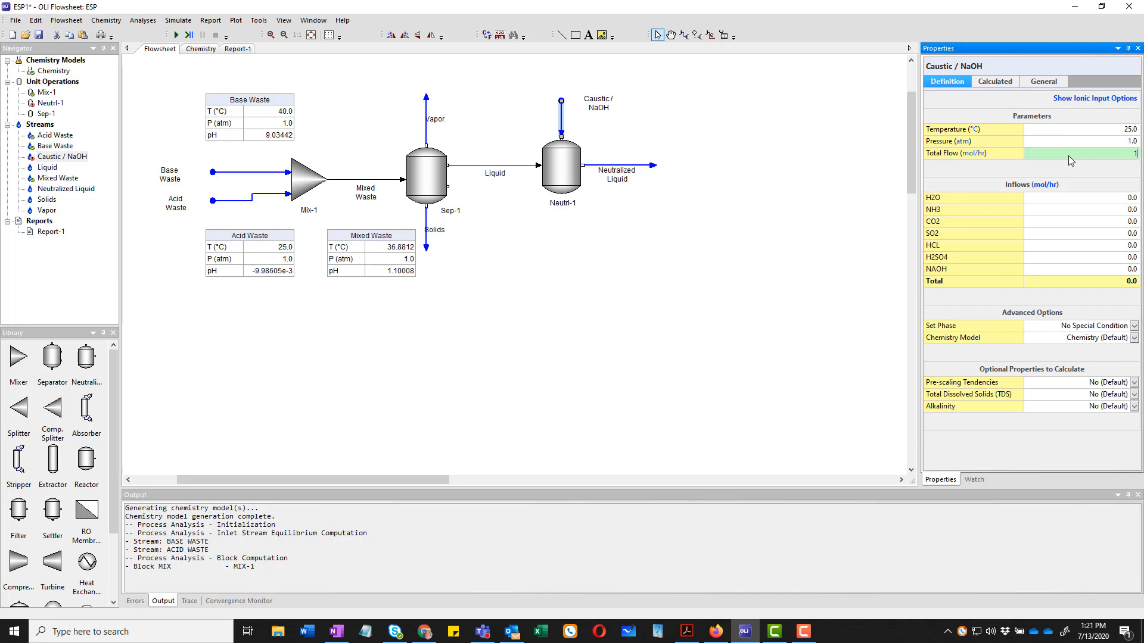
pyautogui.press('Return')
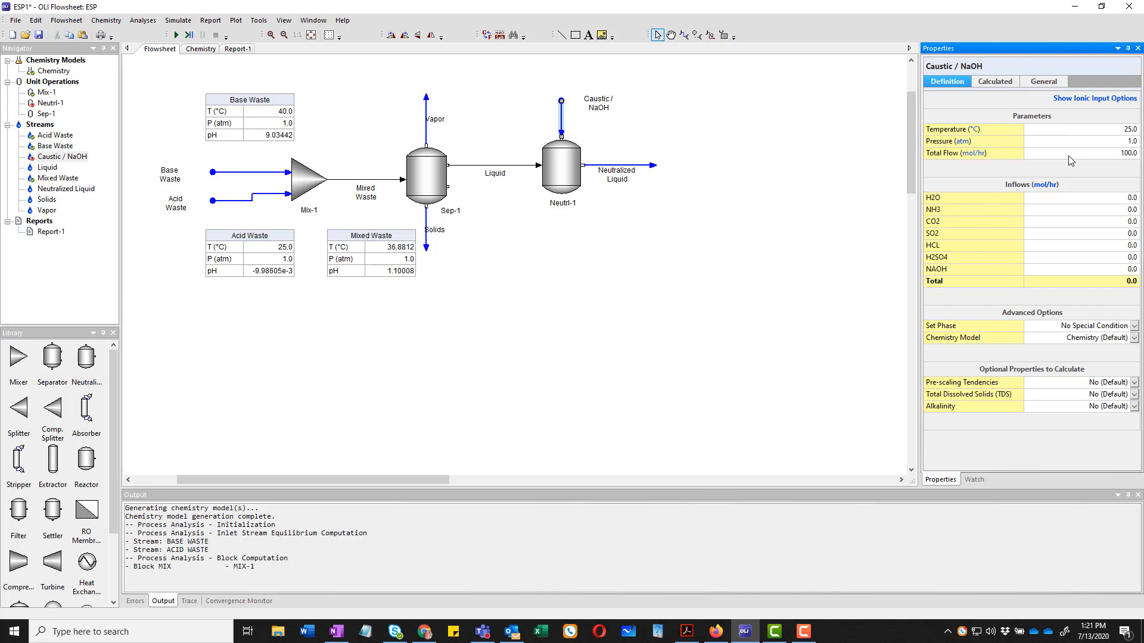
# Step: Set the Caustic / NaOH stream's inflows to 55.5082 for H2O and 1.0 for NAOH
pyautogui.click(1076, 203)
pyautogui.write('55')
pyautogui.press('Down')
pyautogui.press('Down')
pyautogui.press('Down')
pyautogui.press('Down')
pyautogui.press('Down')
pyautogui.press('Down')
pyautogui.write('1')
pyautogui.press('Down')
pyautogui.click(786, 331)
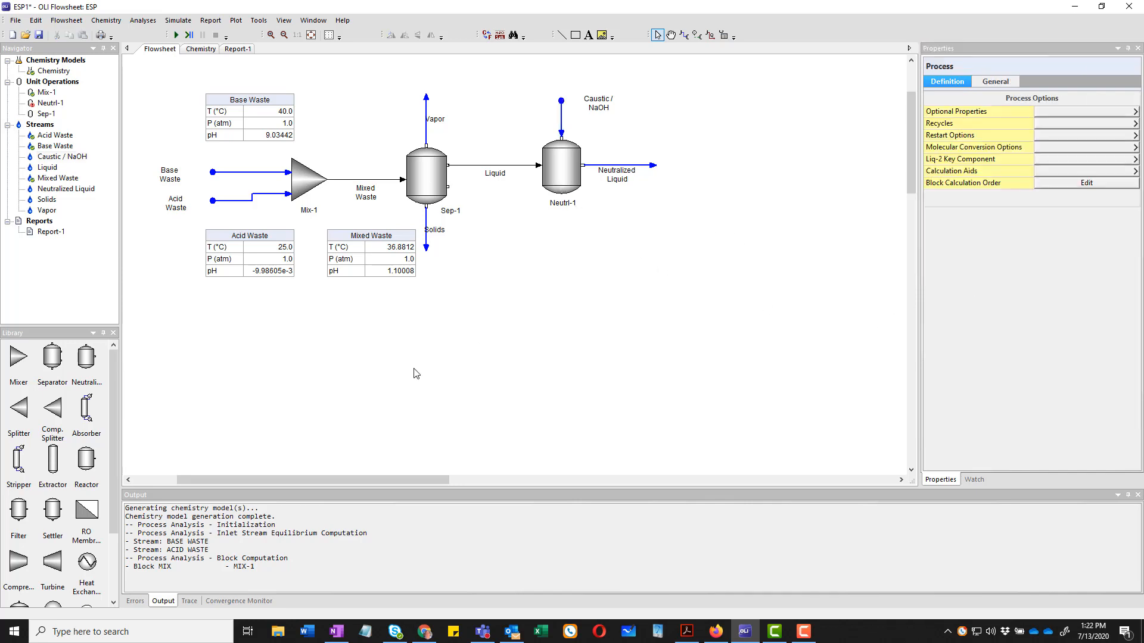
# Step: Set the neutralizer's target pH to 9, keeping the Fix pH calculation type
pyautogui.click(563, 179)
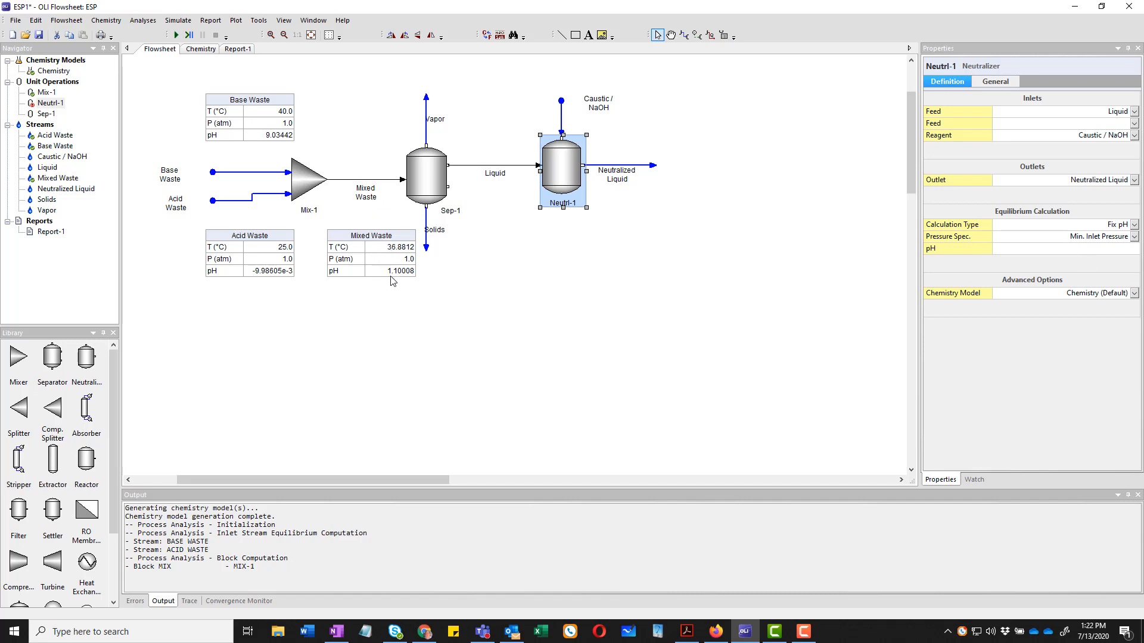
pyautogui.click(1084, 250)
pyautogui.write('9')
pyautogui.press('Tab')
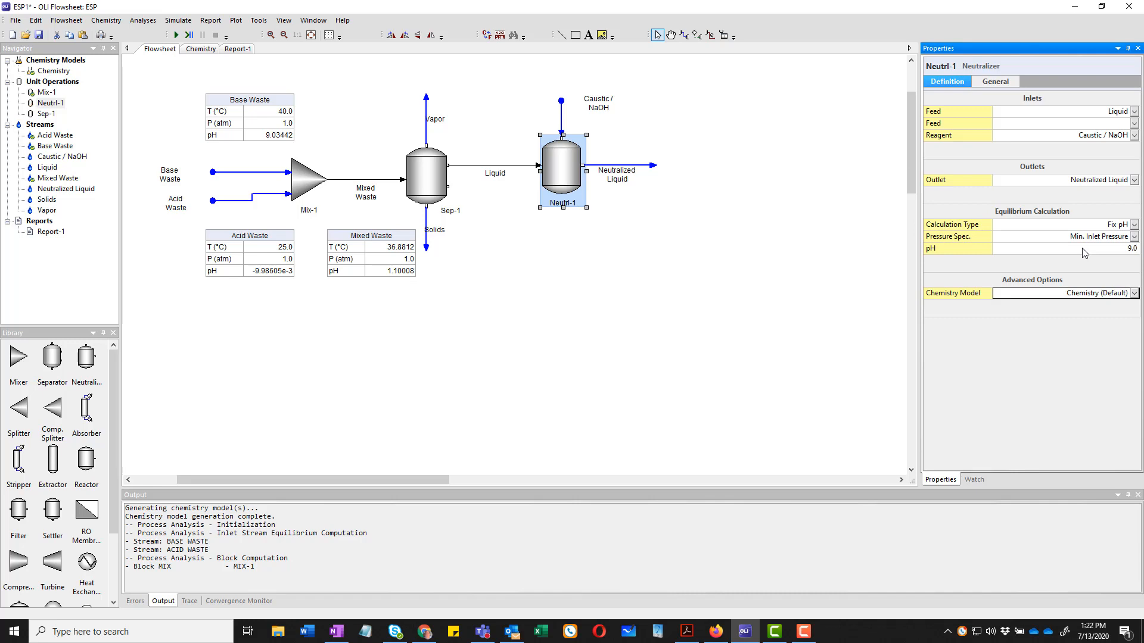
pyautogui.click(865, 296)
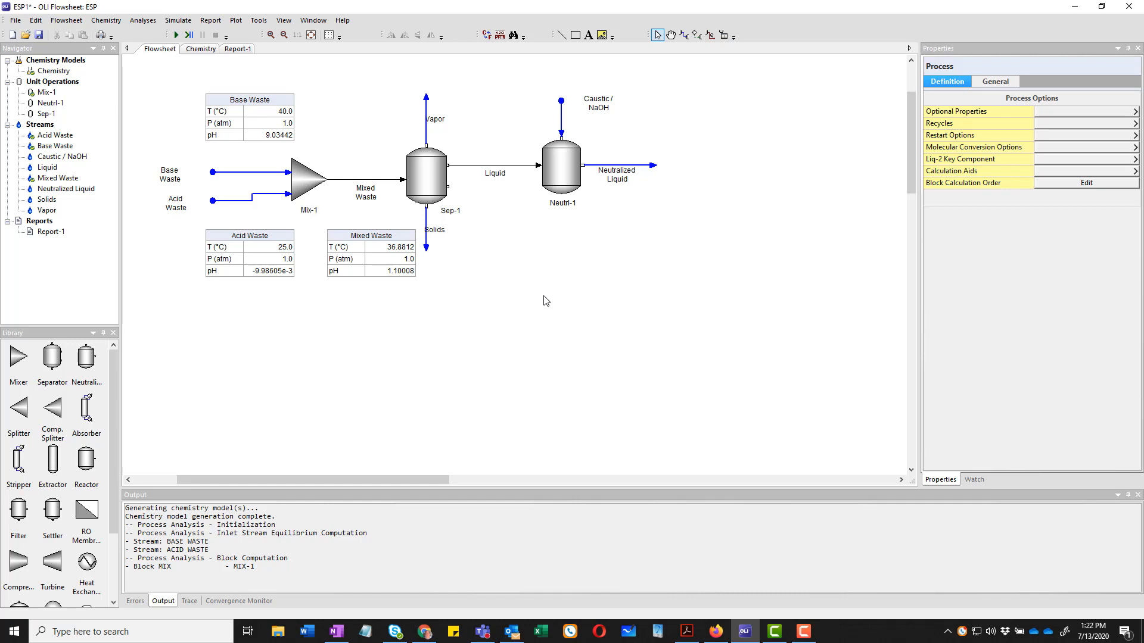
# Step: Save the flowsheet as Neutral 1 in the Documents folder My OLI Cases, subfolder OLI Flowsheet 10.0
pyautogui.click(16, 21)
pyautogui.moveTo(36, 20)
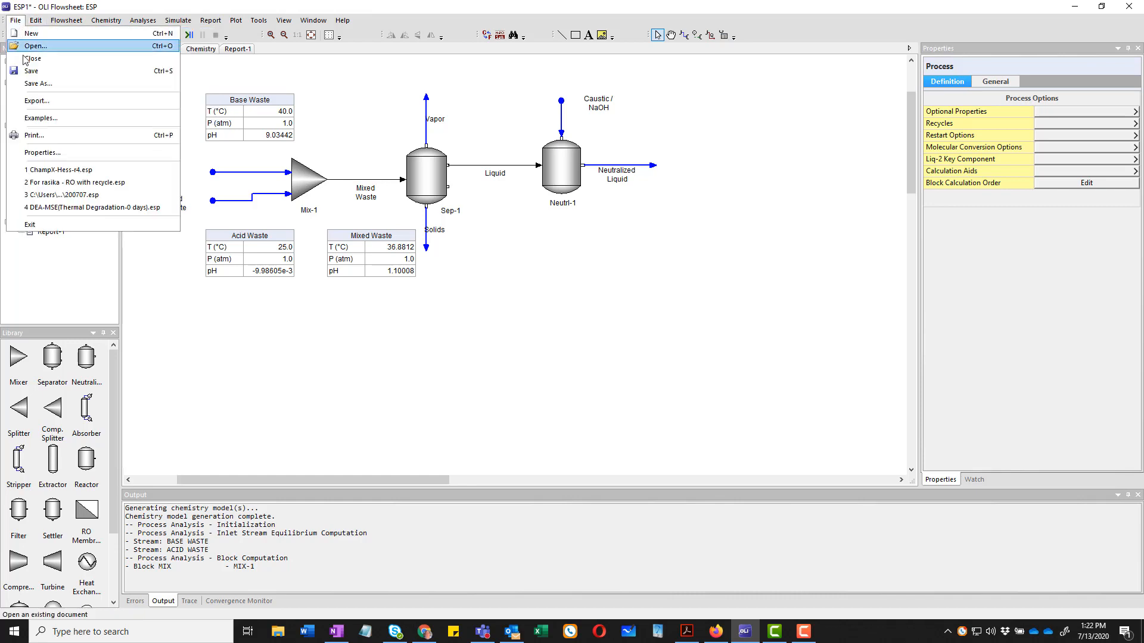
pyautogui.click(35, 83)
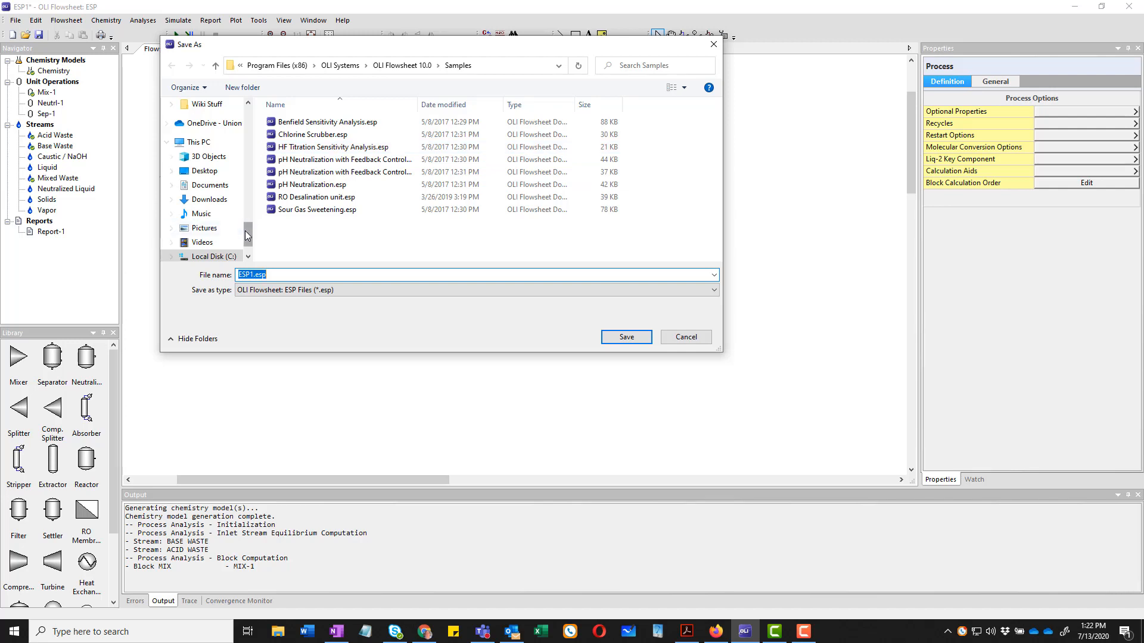
pyautogui.moveTo(247, 235); pyautogui.dragTo(267, 112)
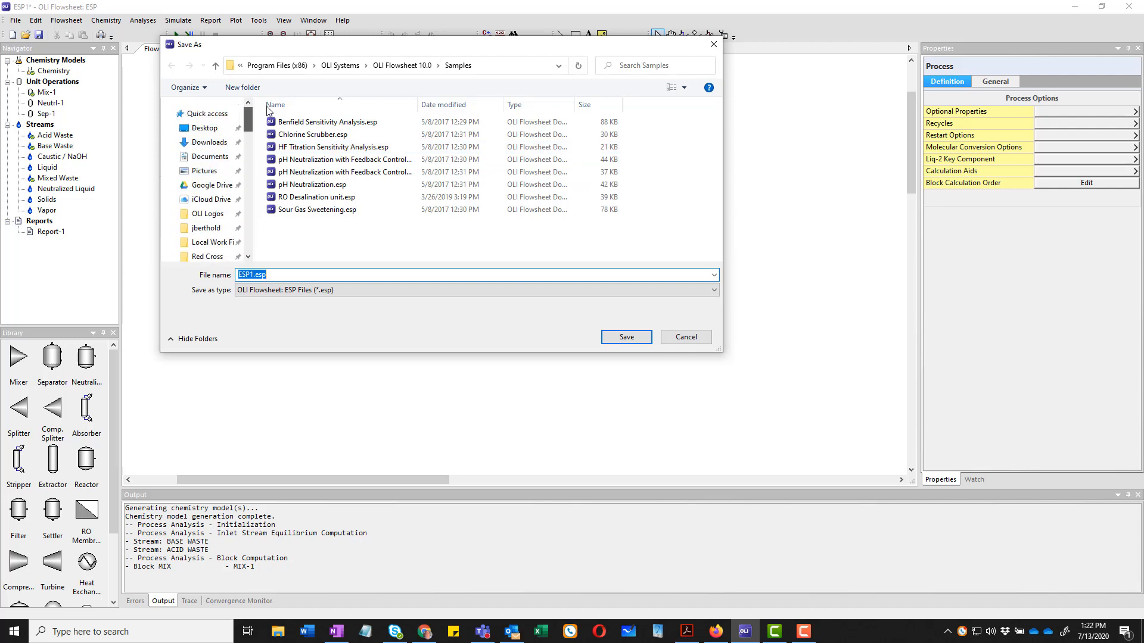
pyautogui.click(216, 159)
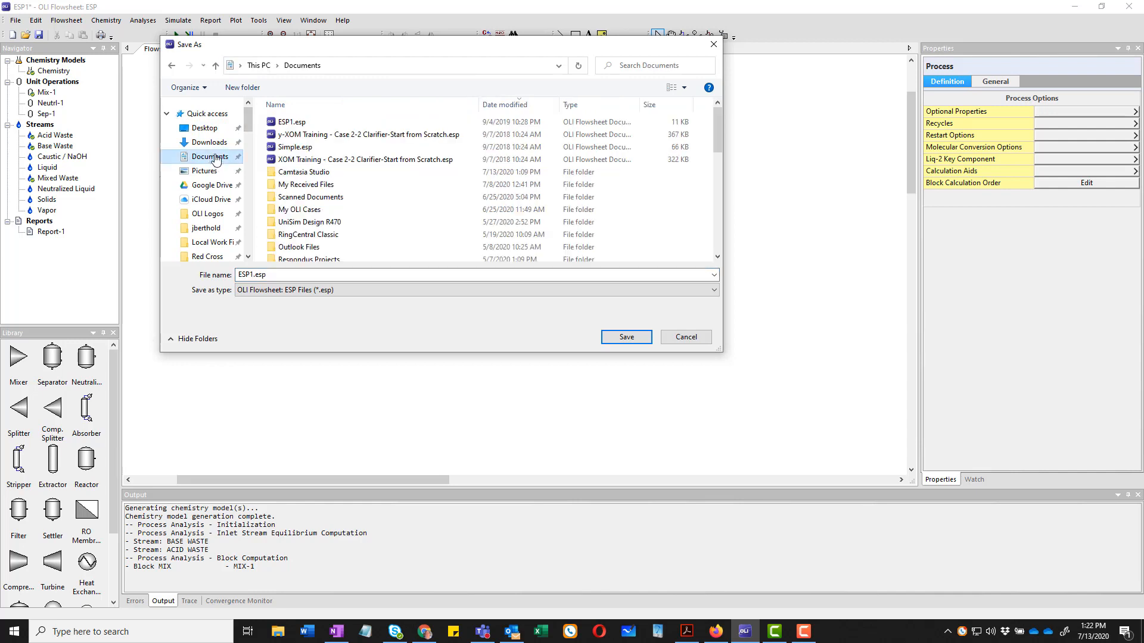
pyautogui.doubleClick(295, 211)
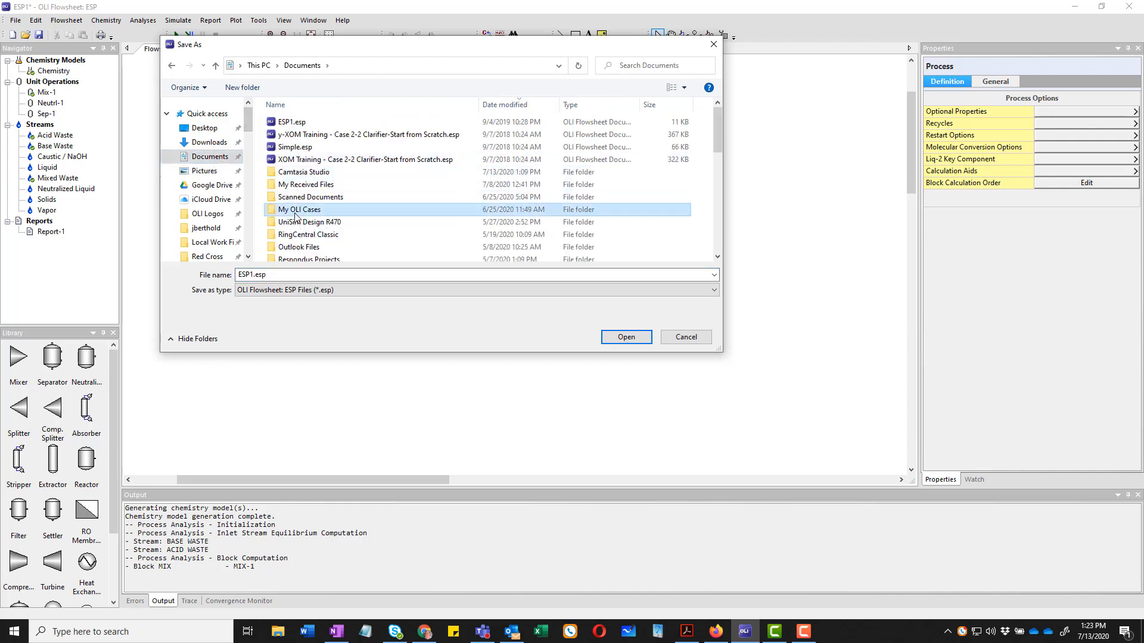
pyautogui.scroll(-5, 341, 180)
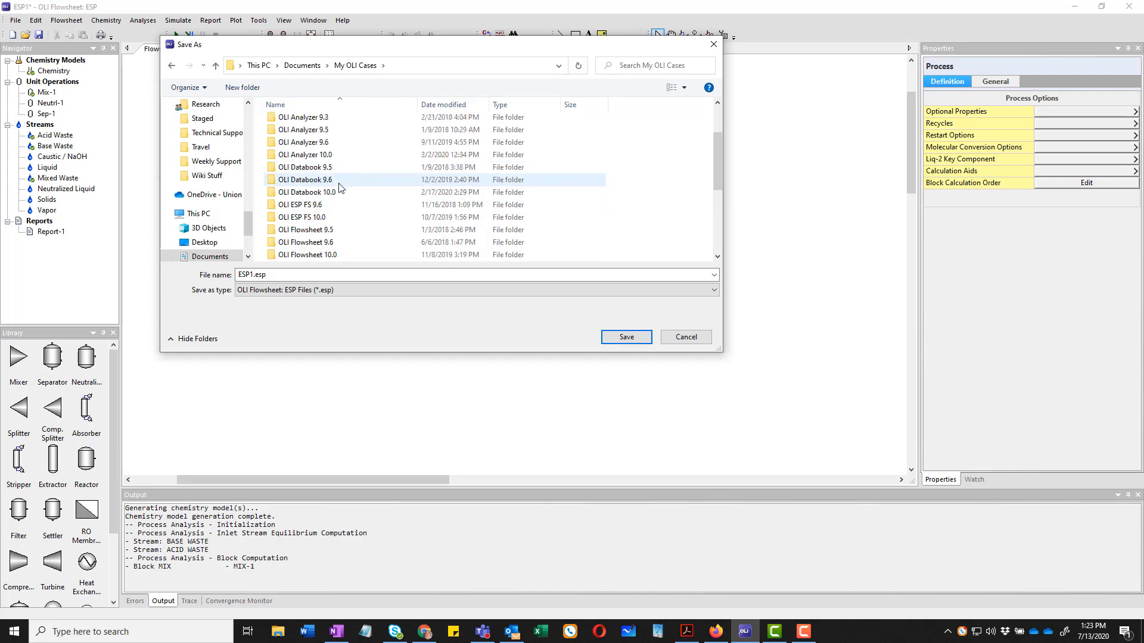
pyautogui.doubleClick(322, 148)
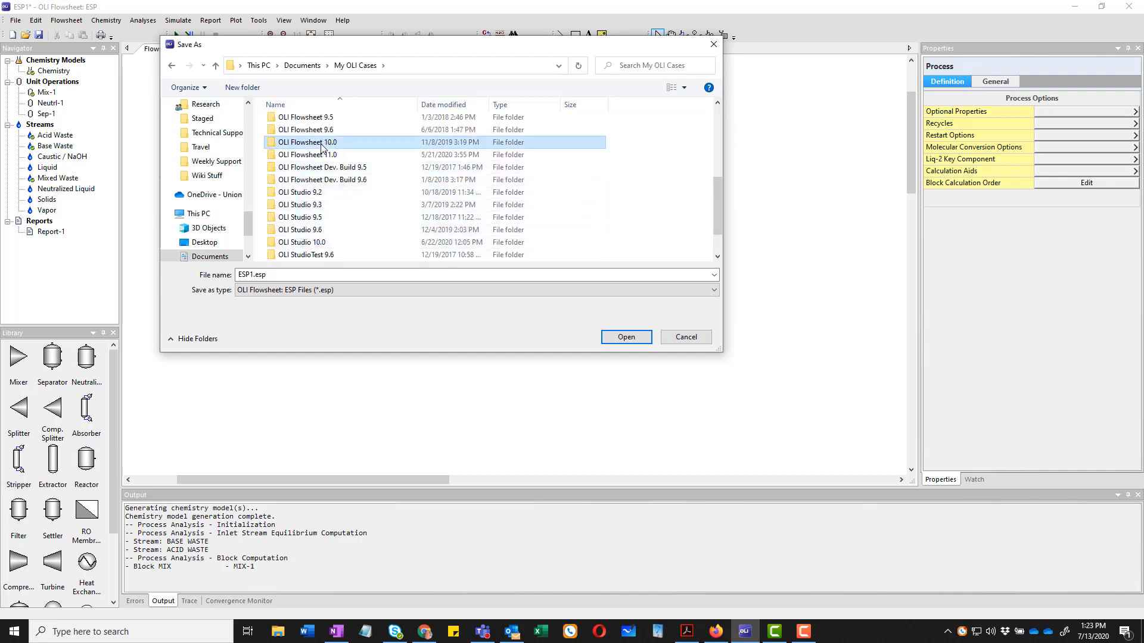
pyautogui.click(336, 276)
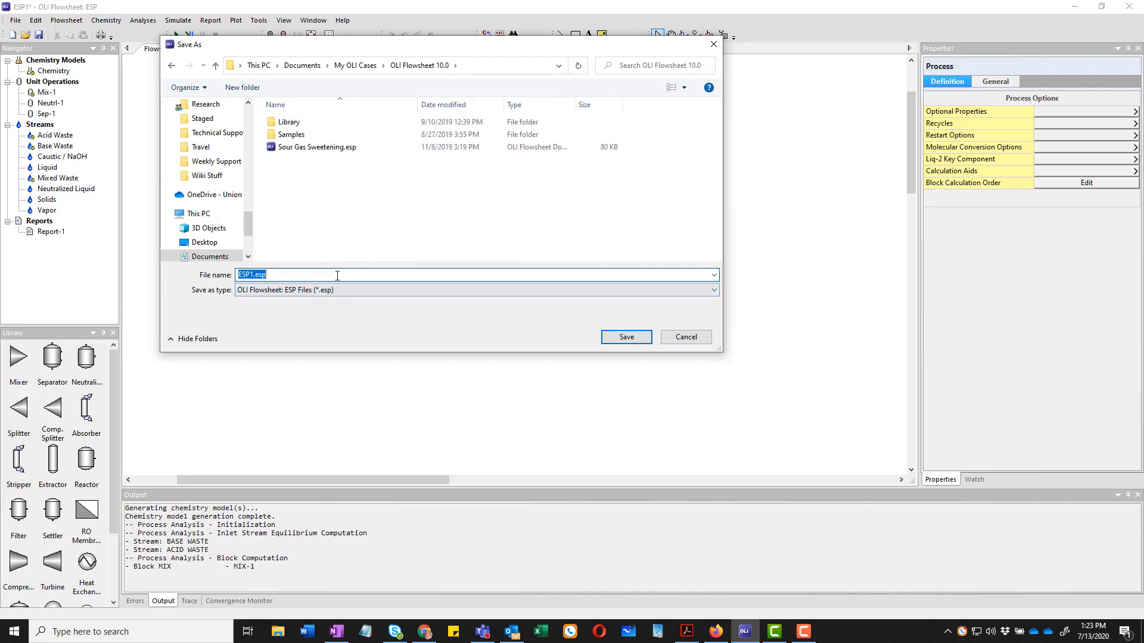
pyautogui.write('N')
pyautogui.write('eutral 1')
pyautogui.press('Return')
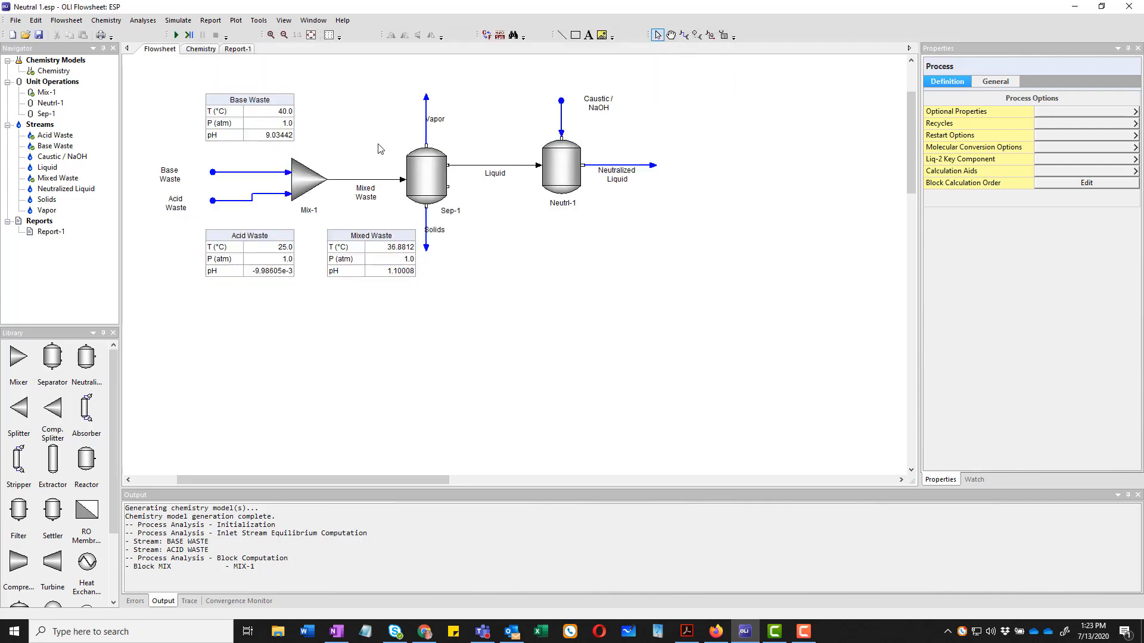
# Step: Run the simulation and add a callout for the Caustic / NaOH stream, placed above the Neutralized Liquid stream
pyautogui.click(176, 35)
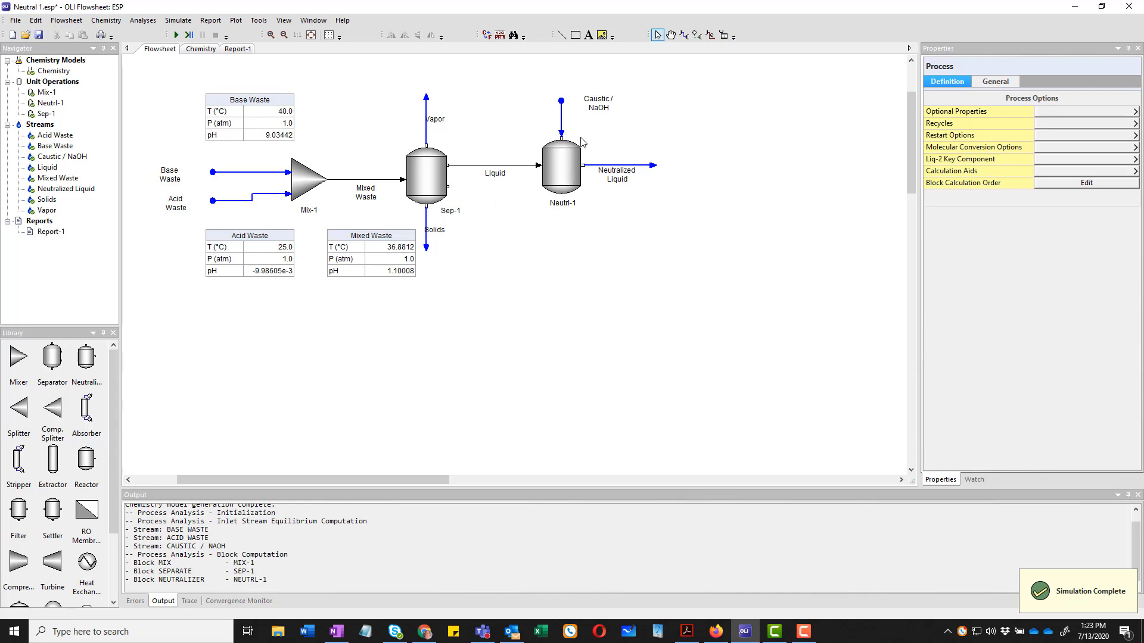
pyautogui.rightClick(562, 123)
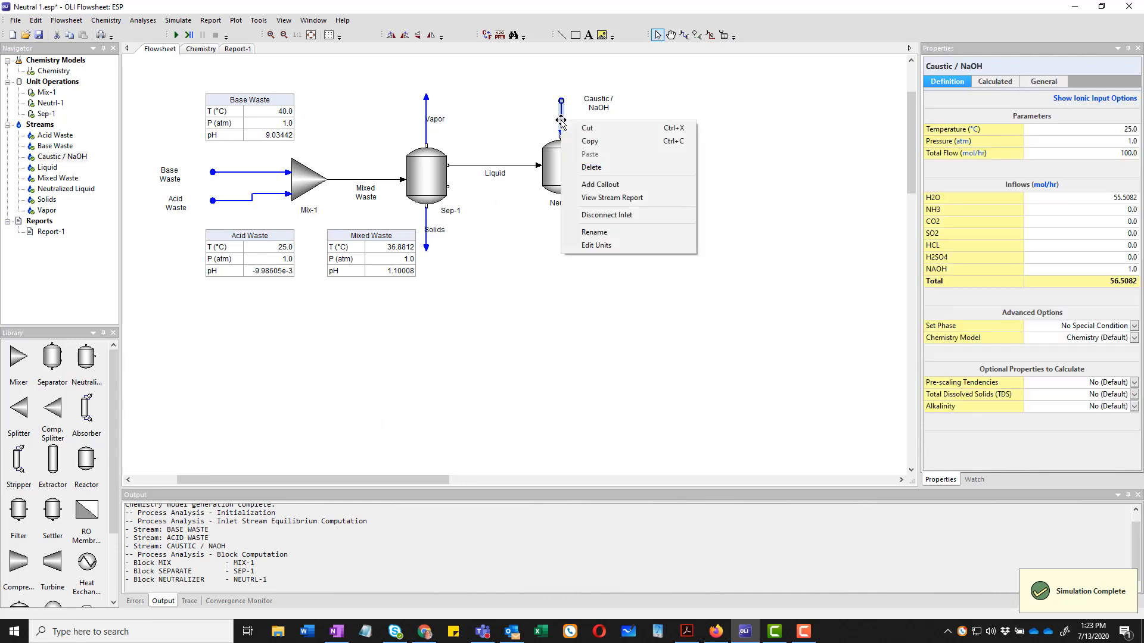
pyautogui.click(599, 184)
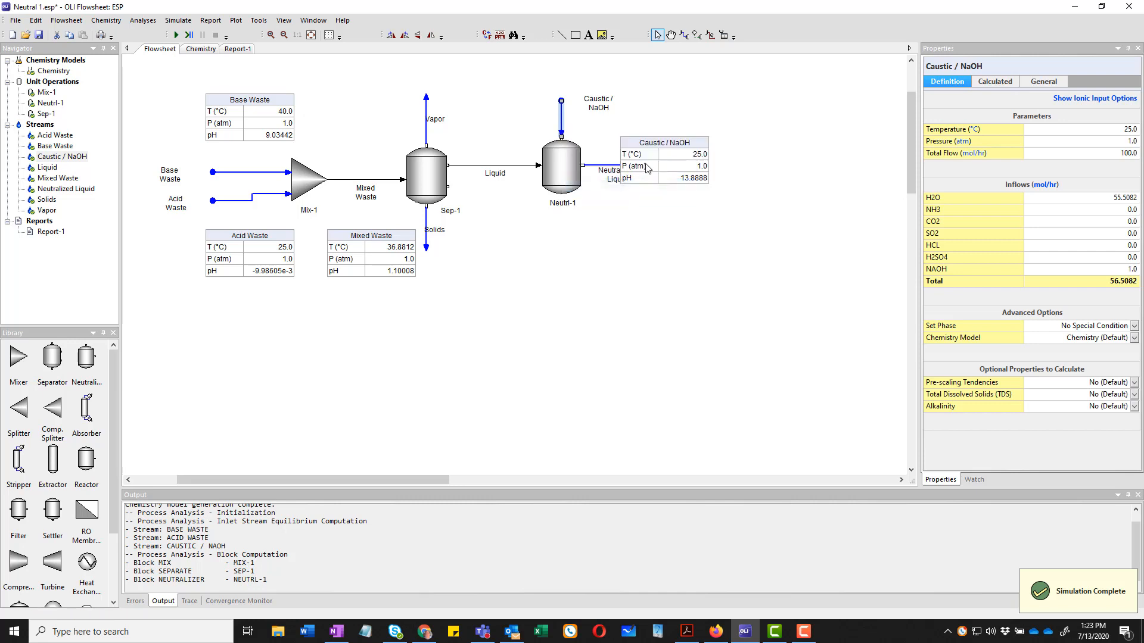
pyautogui.moveTo(667, 154); pyautogui.dragTo(674, 95)
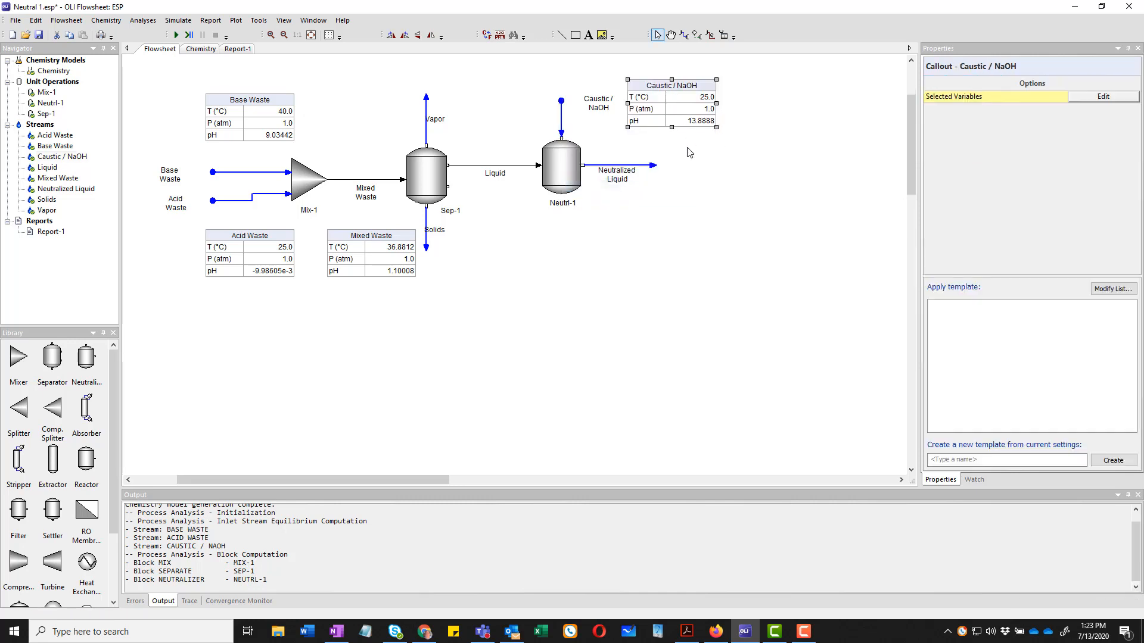
# Step: Add the Moles, True phase flow to the Caustic / NaOH callout's variables and move the callout slightly upward
pyautogui.rightClick(683, 105)
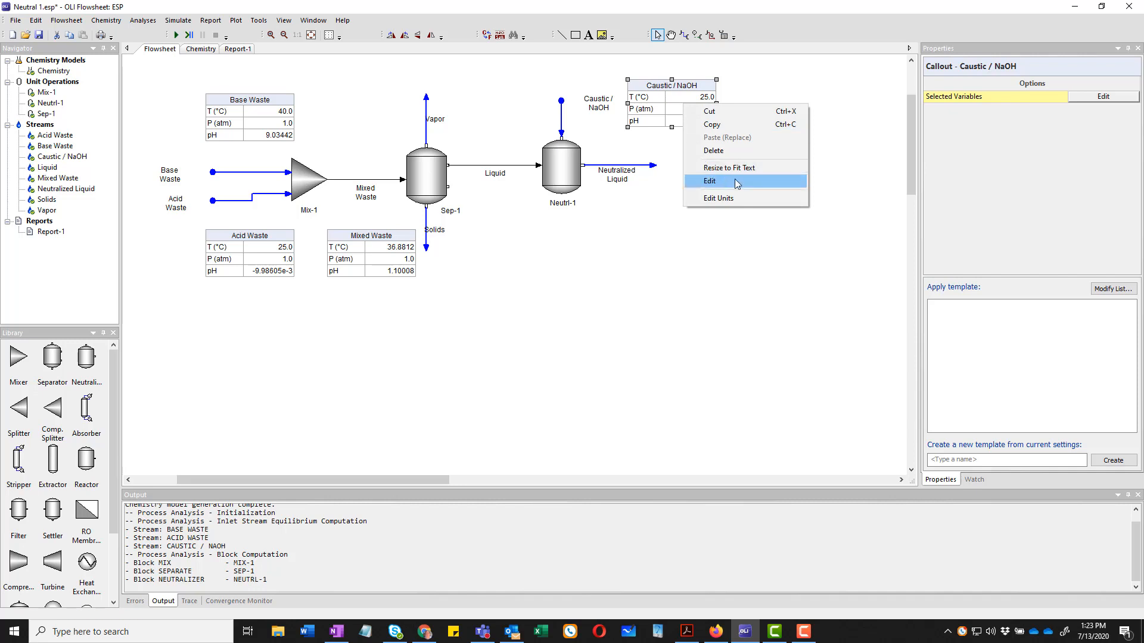
pyautogui.click(735, 179)
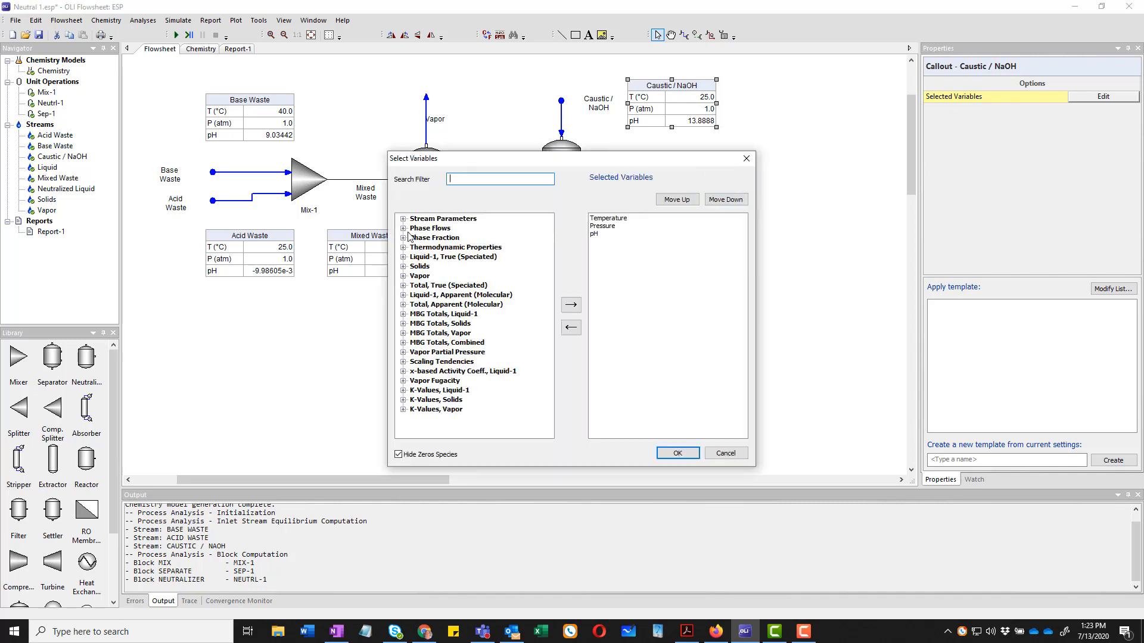
pyautogui.click(403, 229)
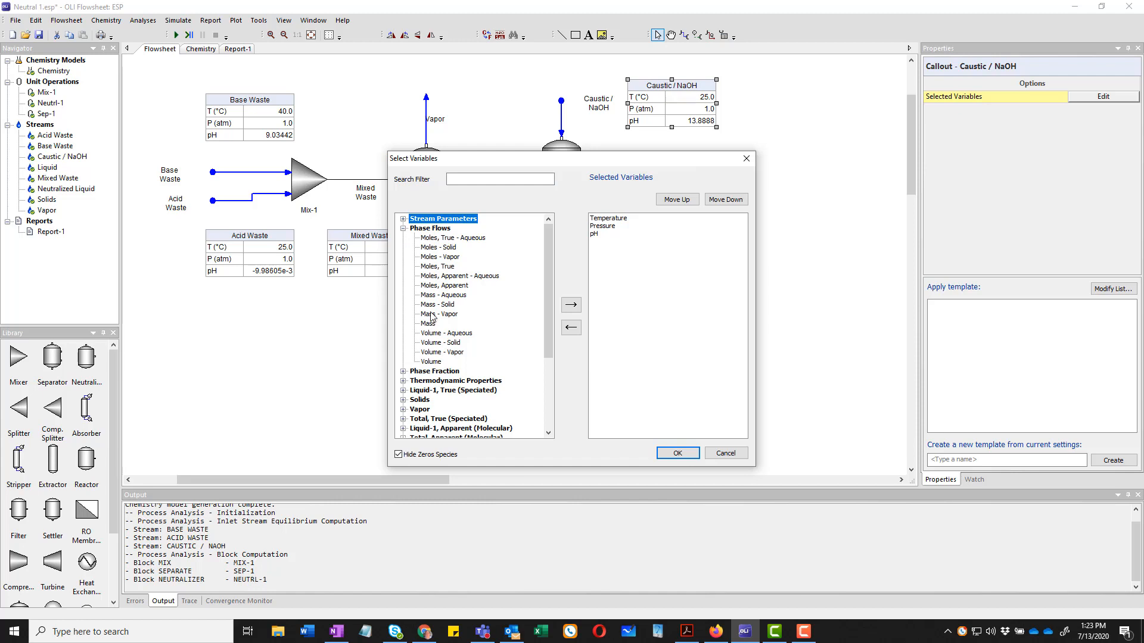
pyautogui.click(434, 267)
pyautogui.click(571, 305)
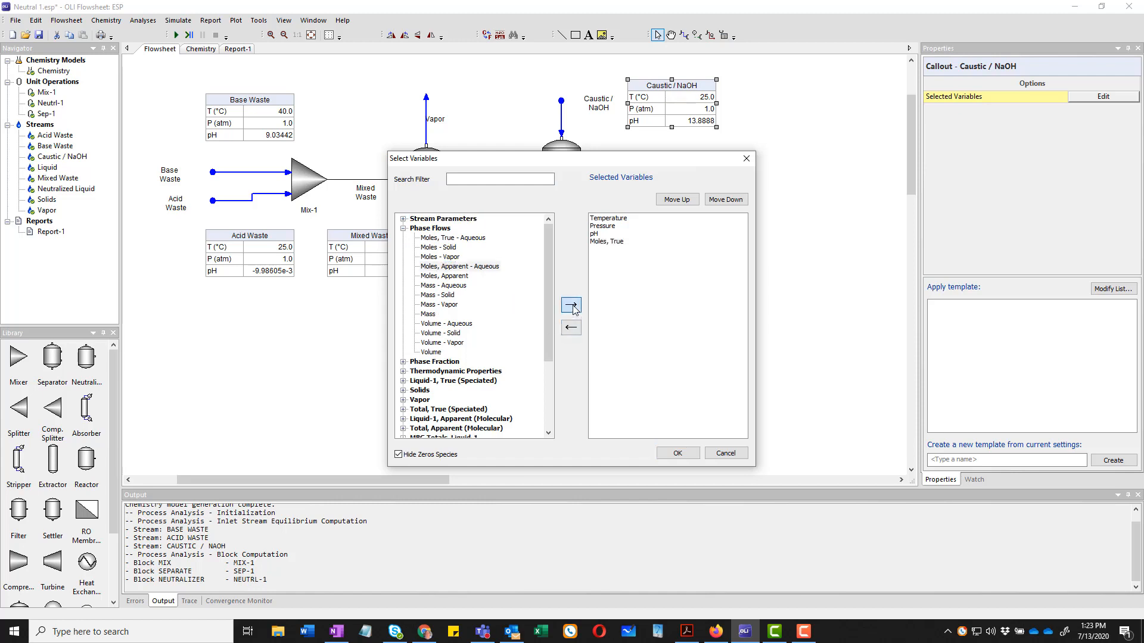
pyautogui.click(680, 452)
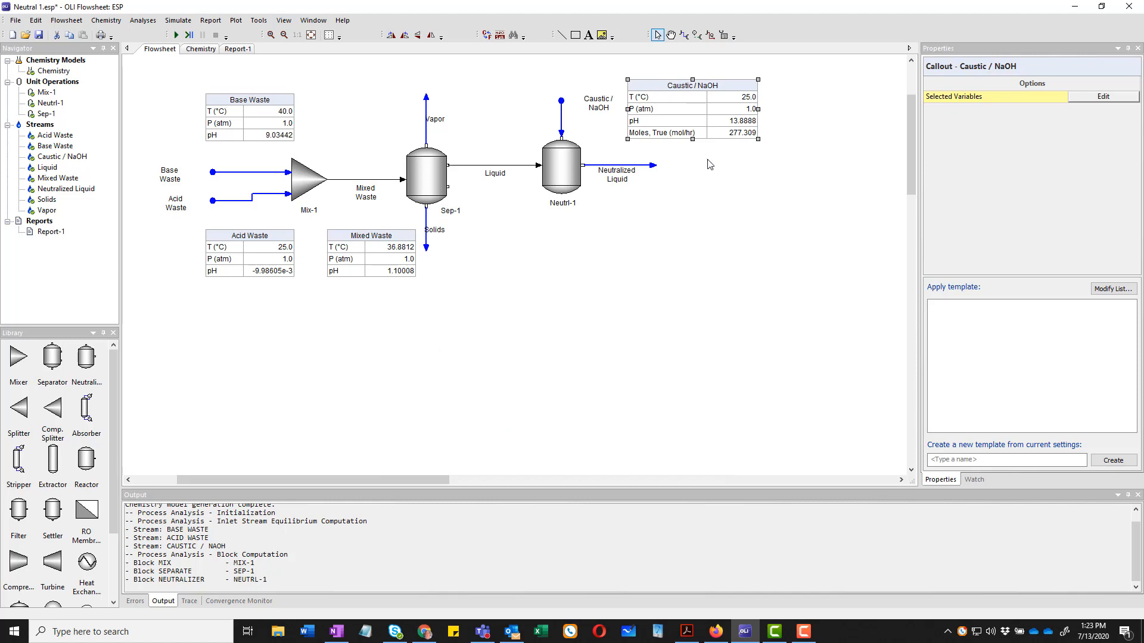
pyautogui.moveTo(663, 89); pyautogui.dragTo(662, 63)
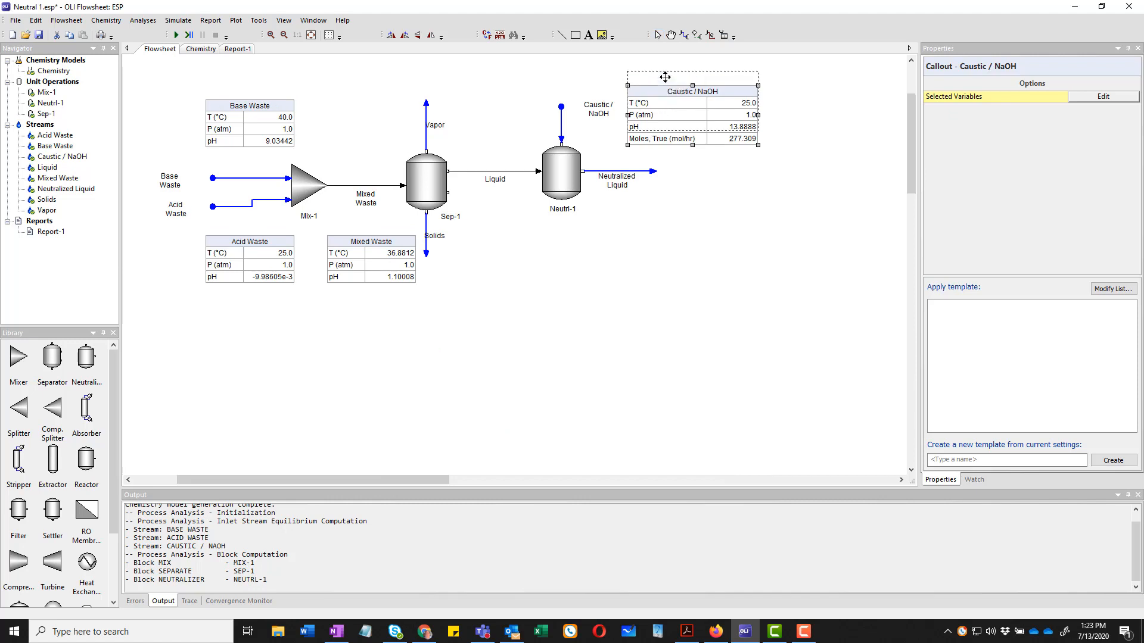
# Step: Compare the Caustic / NaOH stream's specified total flow with the true moles shown in its callout
pyautogui.click(561, 143)
pyautogui.click(1082, 153)
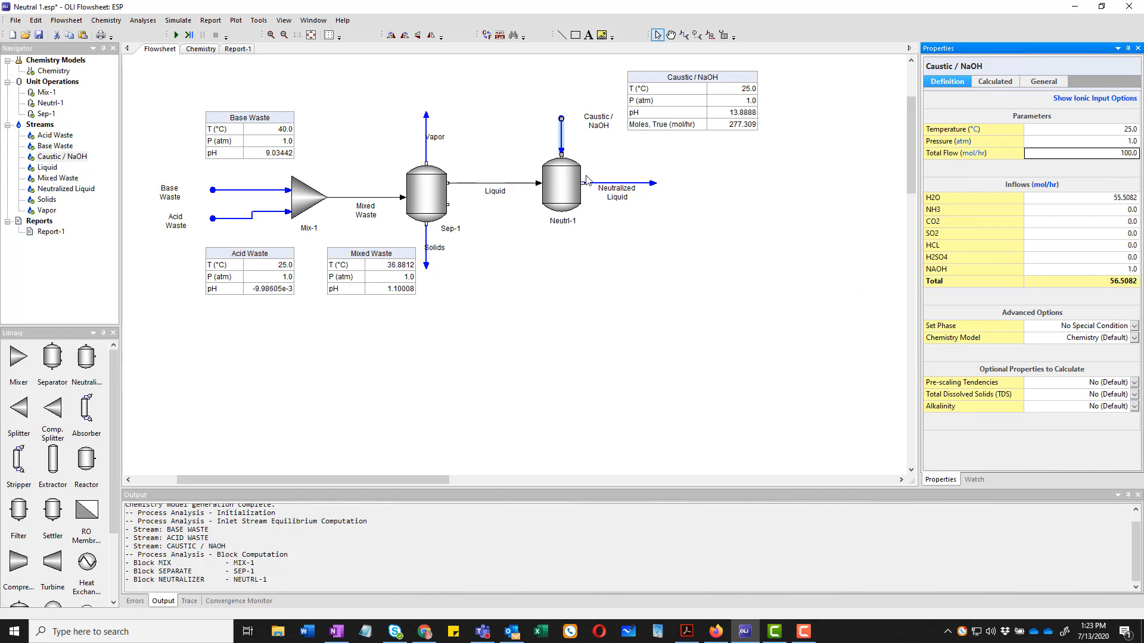
pyautogui.click(721, 127)
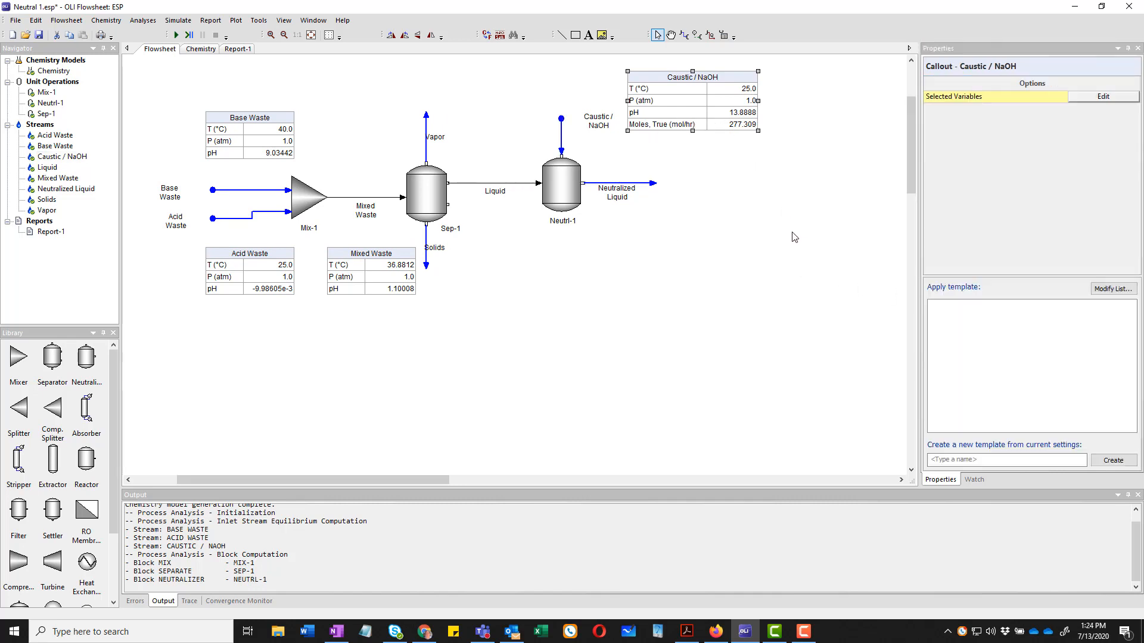
# Step: Add a callout for the Neutralized Liquid stream and place it just below the stream label
pyautogui.click(637, 184)
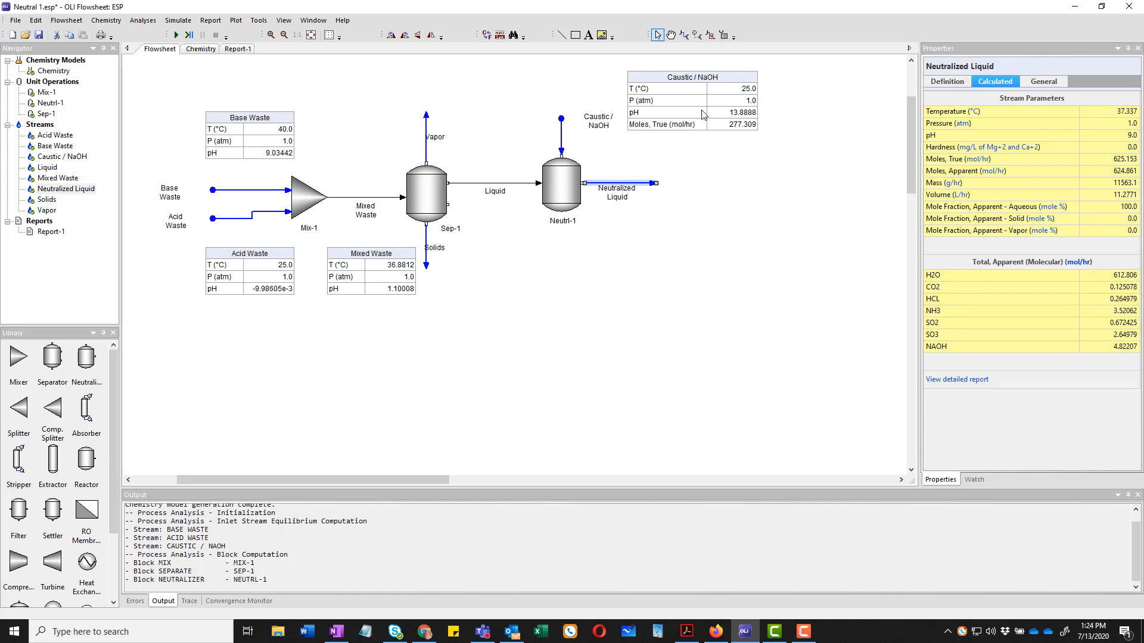
pyautogui.rightClick(645, 182)
pyautogui.click(684, 248)
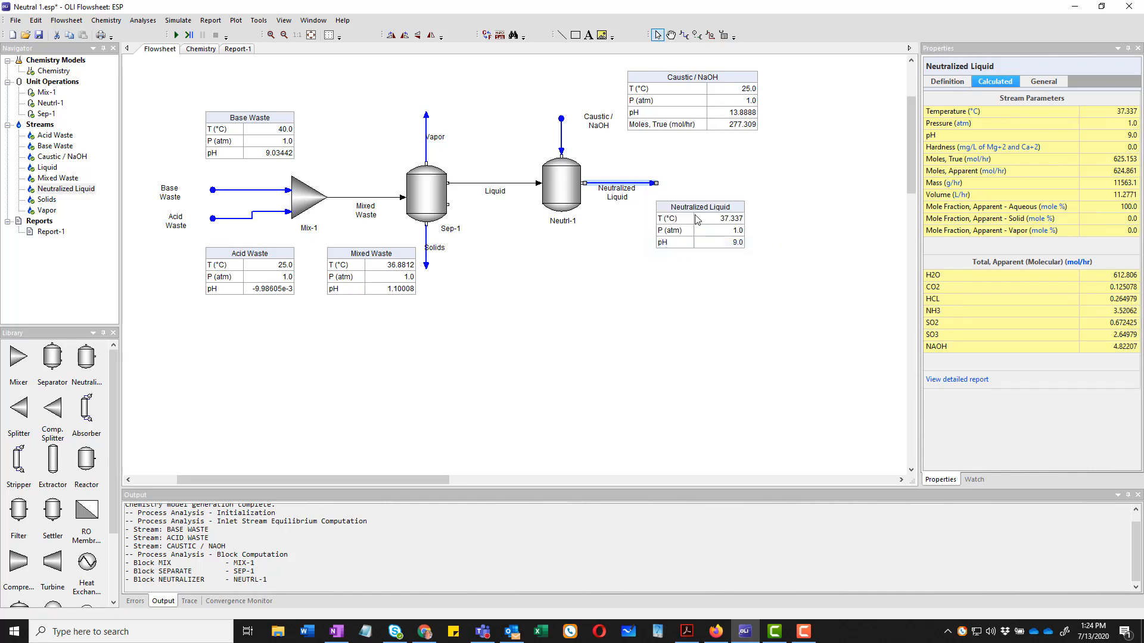
pyautogui.moveTo(695, 220); pyautogui.dragTo(643, 222)
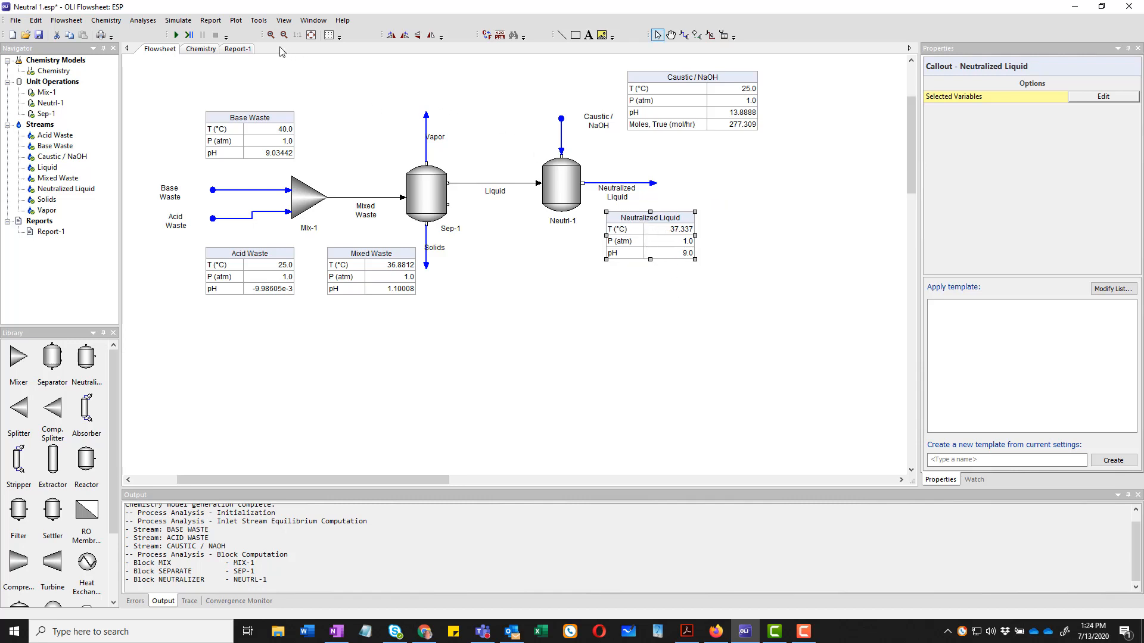
# Step: Add all remaining streams to Report-1
pyautogui.click(247, 50)
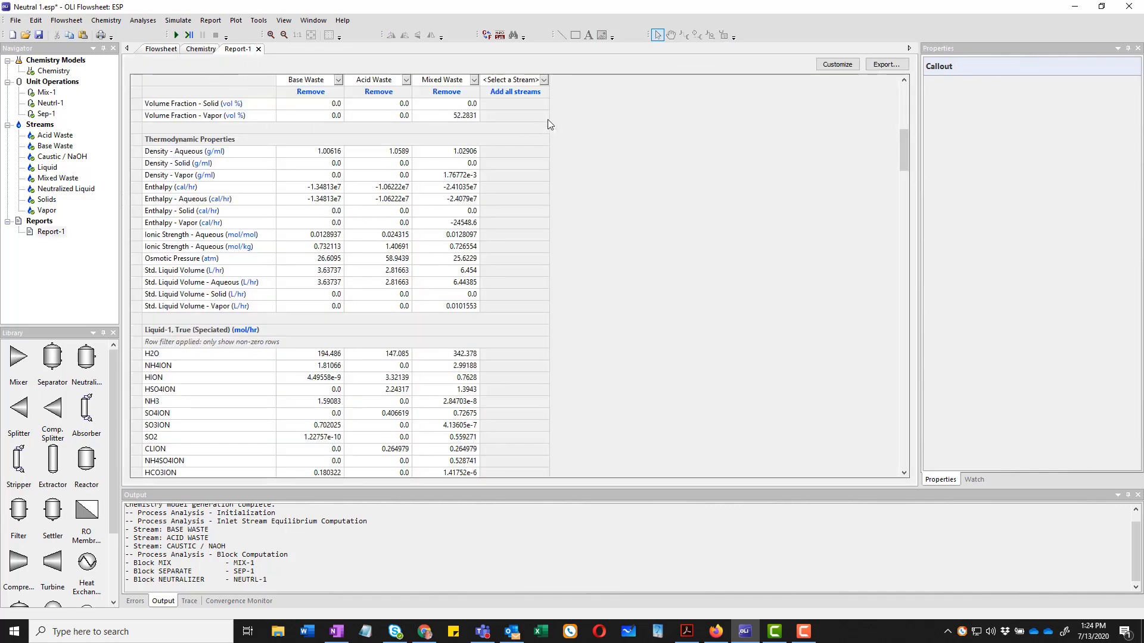
pyautogui.click(523, 98)
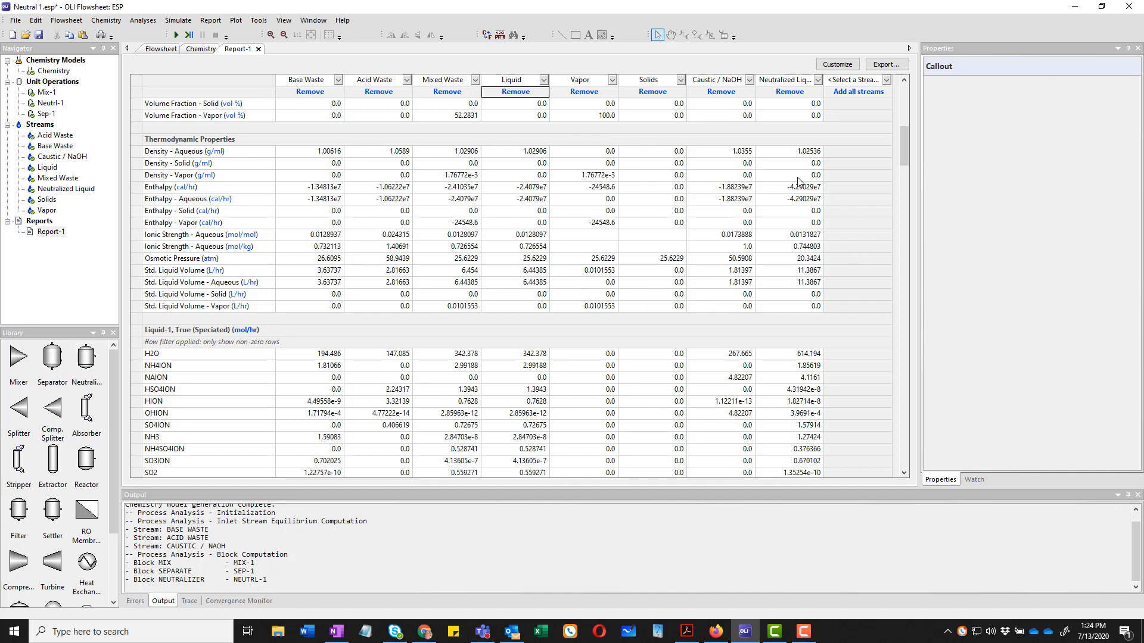
# Step: Review the streams' speciated, vapor and apparent molecular flows in Report-1, returning to the stream parameters
pyautogui.scroll(-5, 796, 221)
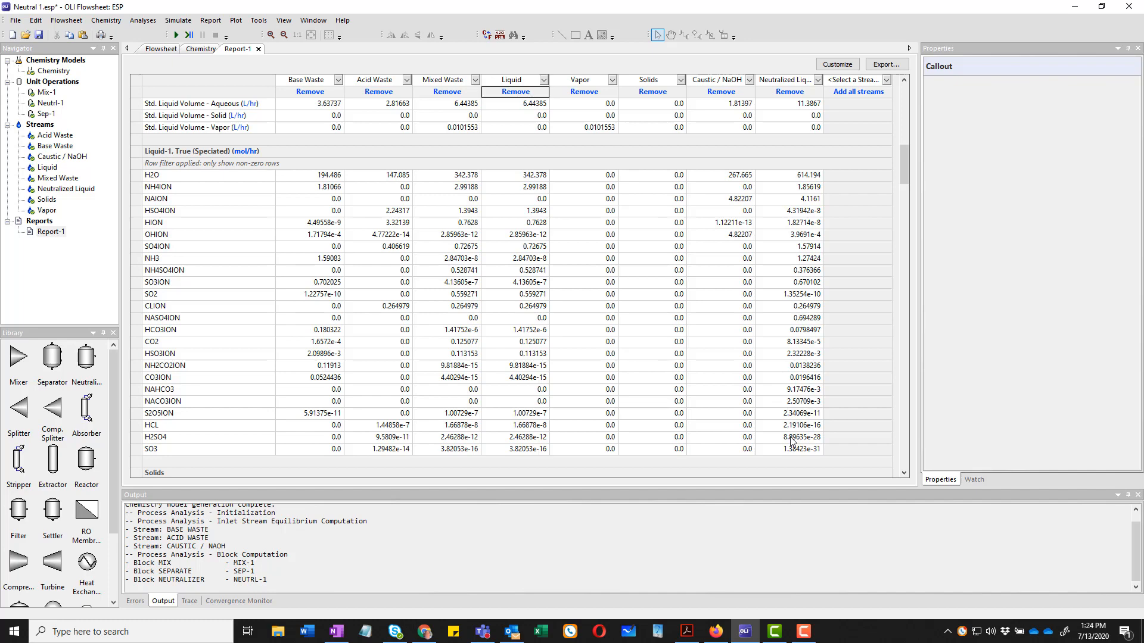
pyautogui.scroll(-5, 792, 437)
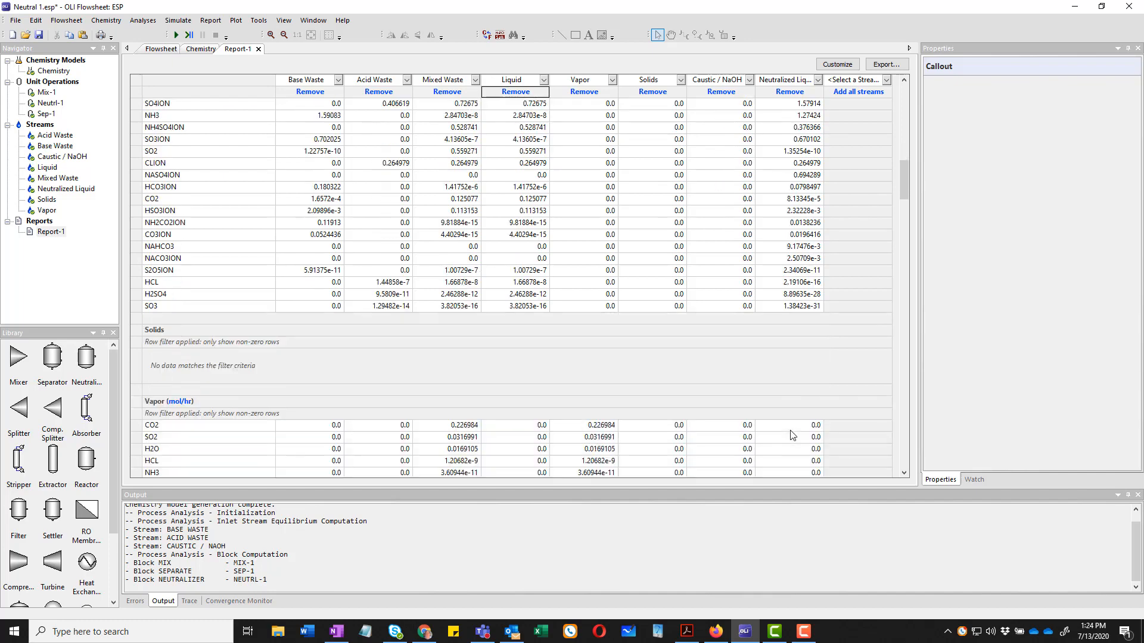
pyautogui.scroll(-5, 793, 436)
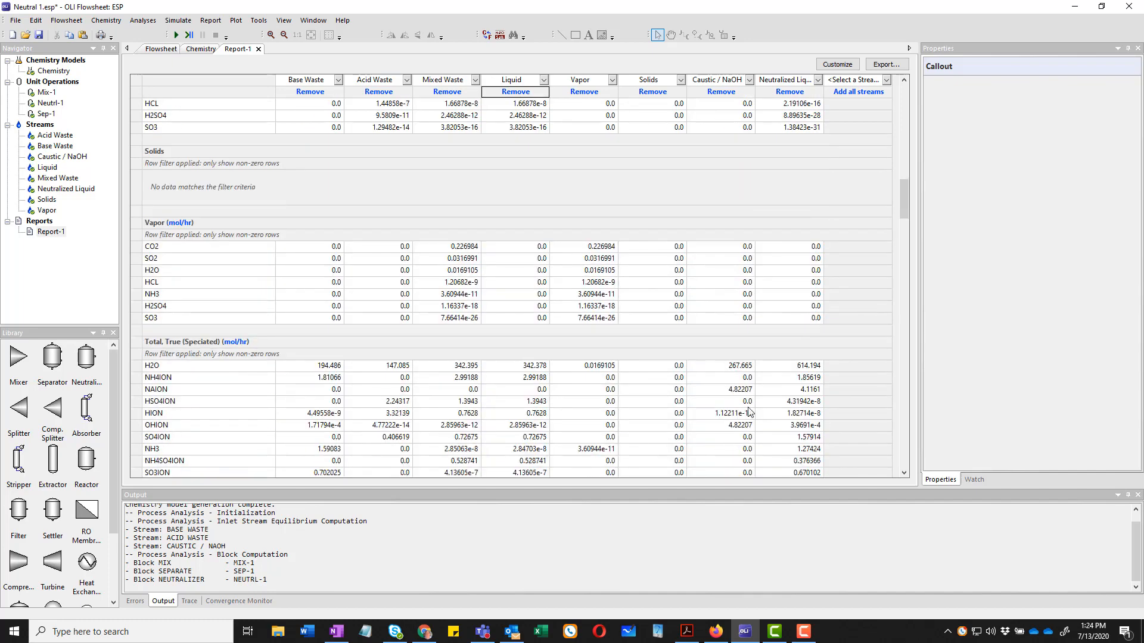
pyautogui.scroll(-8, 749, 412)
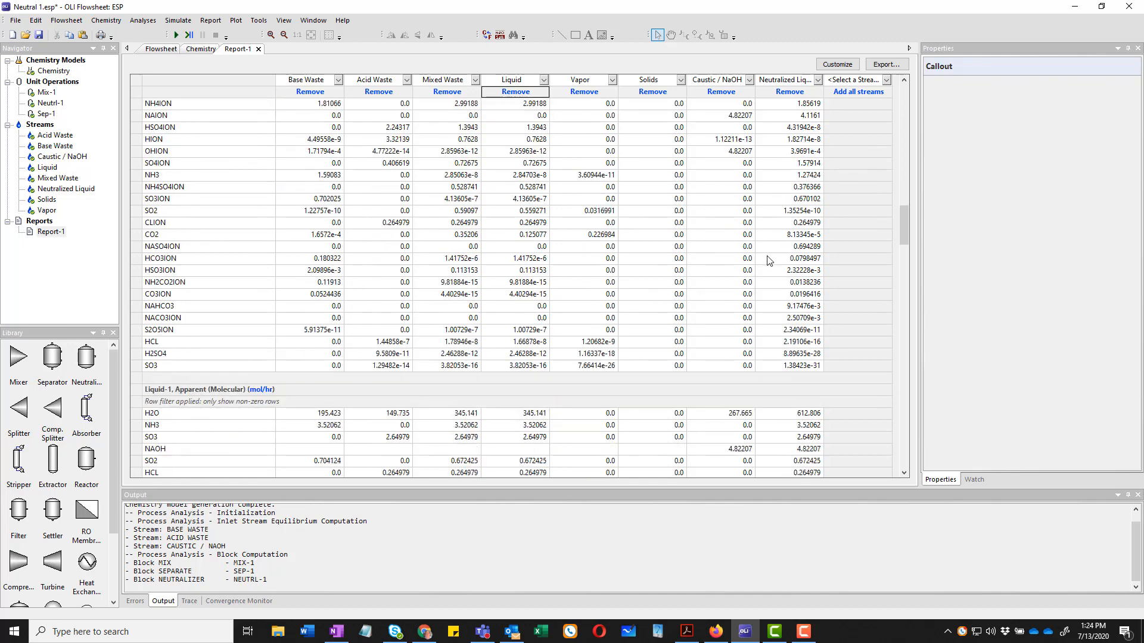
pyautogui.scroll(-1, 772, 267)
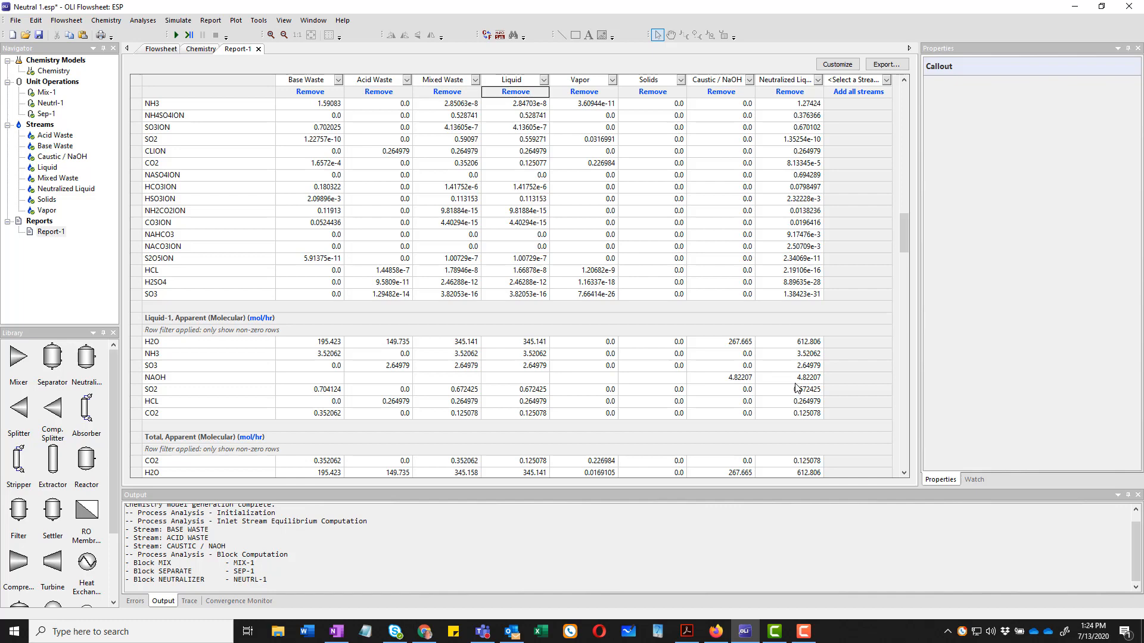
pyautogui.scroll(-9, 797, 389)
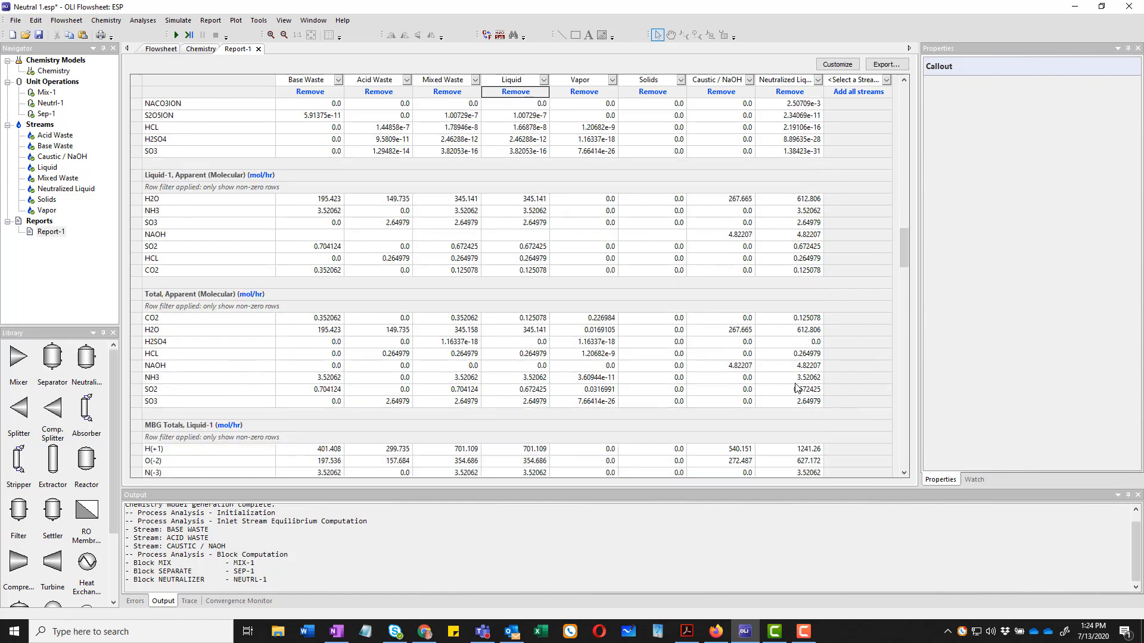
pyautogui.scroll(-4, 797, 388)
pyautogui.scroll(20, 798, 389)
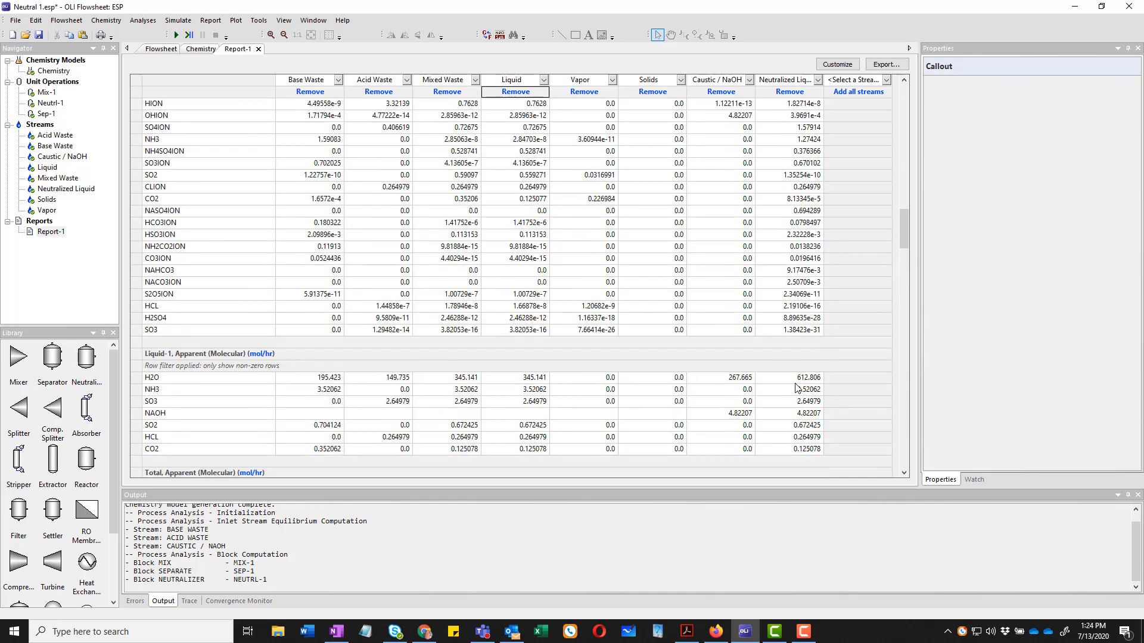
pyautogui.scroll(8, 797, 389)
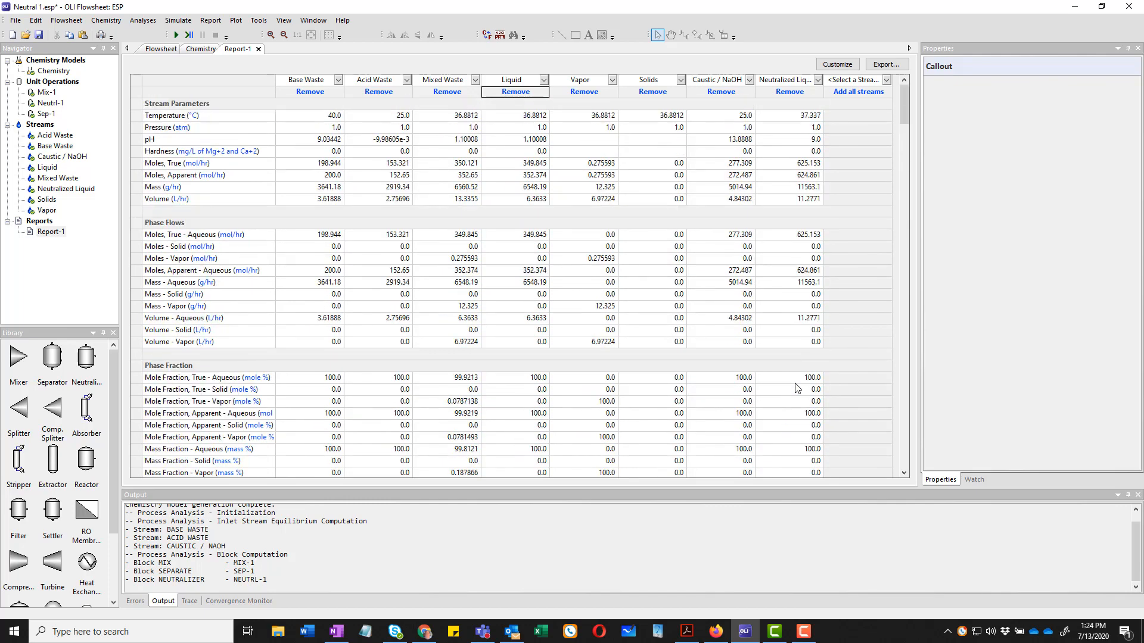
# Step: Select the entire Report-1 table and clear the selection again
pyautogui.click(216, 82)
pyautogui.moveTo(137, 78); pyautogui.dragTo(139, 473)
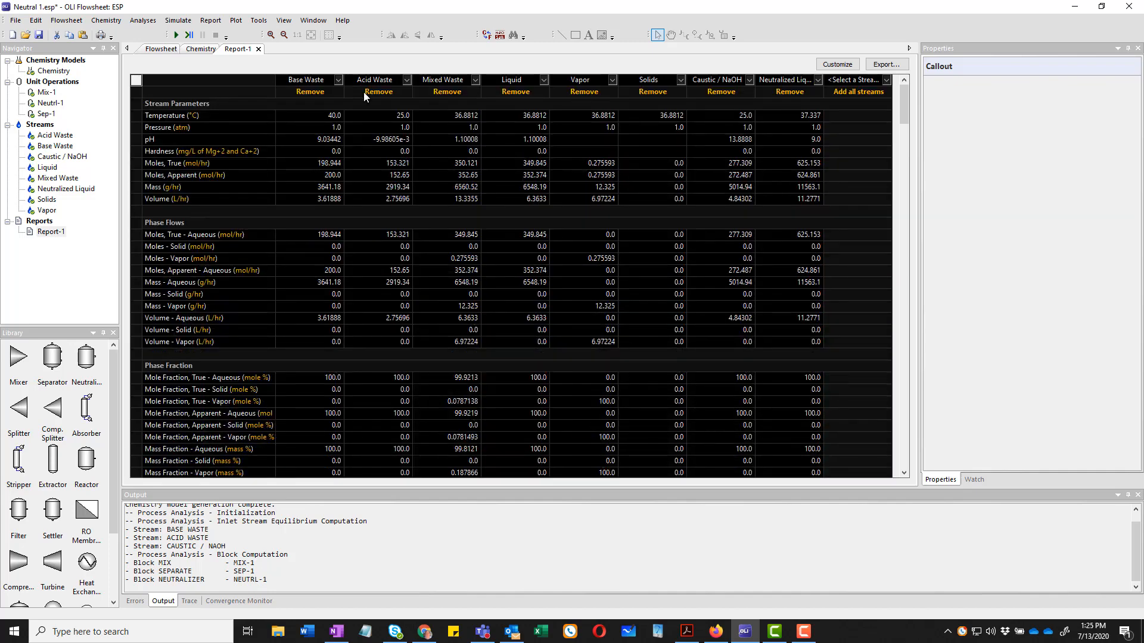
pyautogui.click(37, 20)
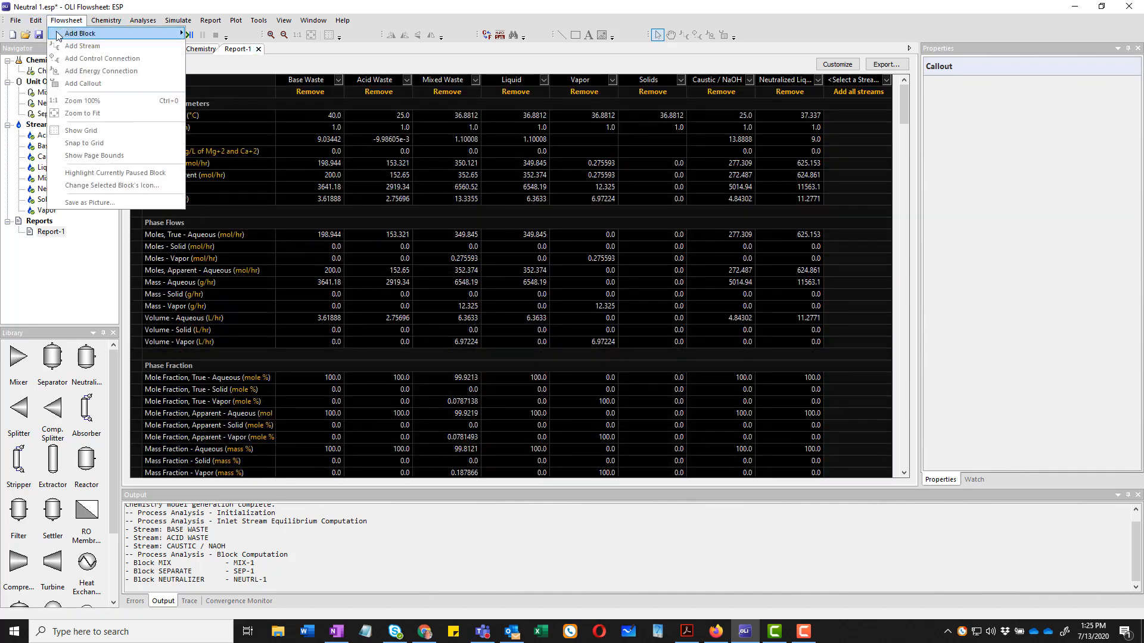
pyautogui.click(54, 77)
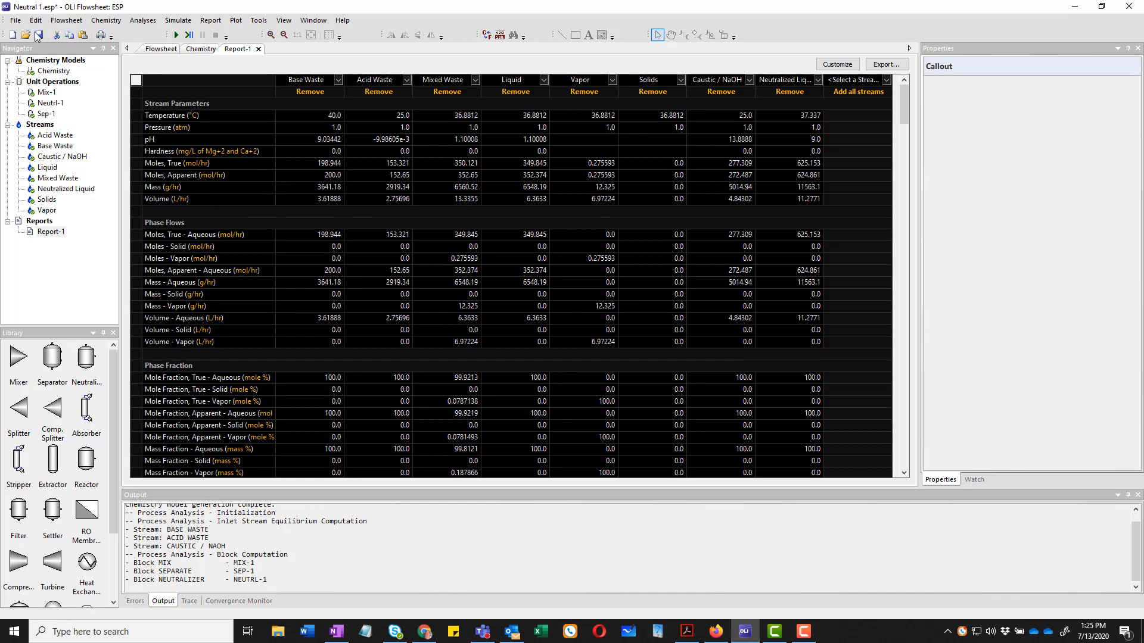
pyautogui.click(240, 104)
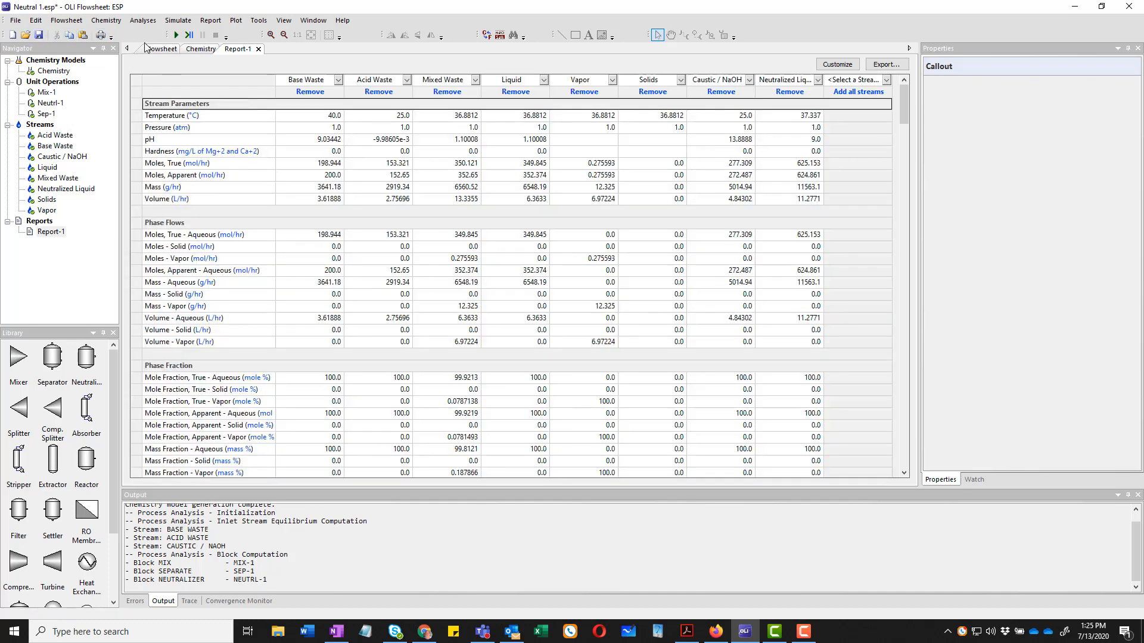
# Step: Return to the flowsheet diagram and save the Neutral 1 file
pyautogui.click(160, 49)
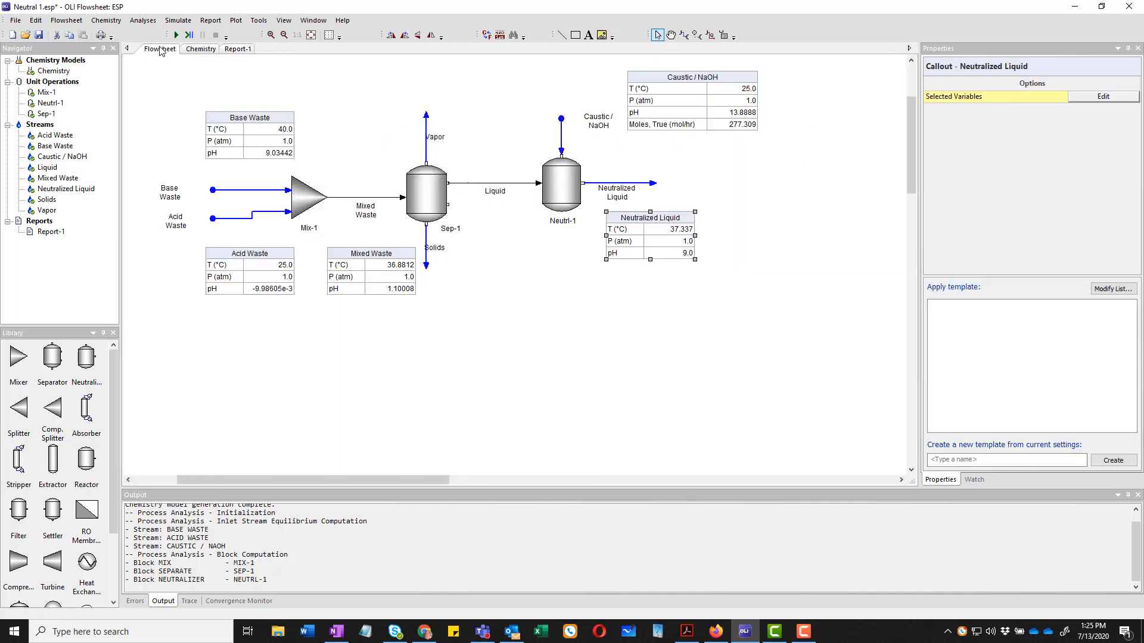
pyautogui.click(39, 36)
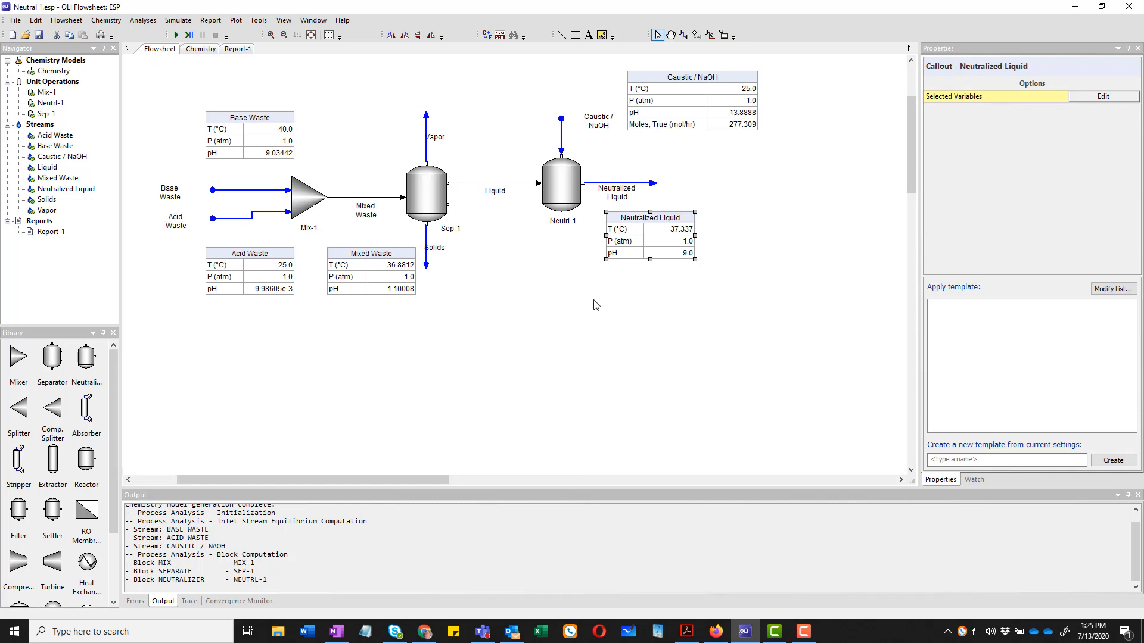